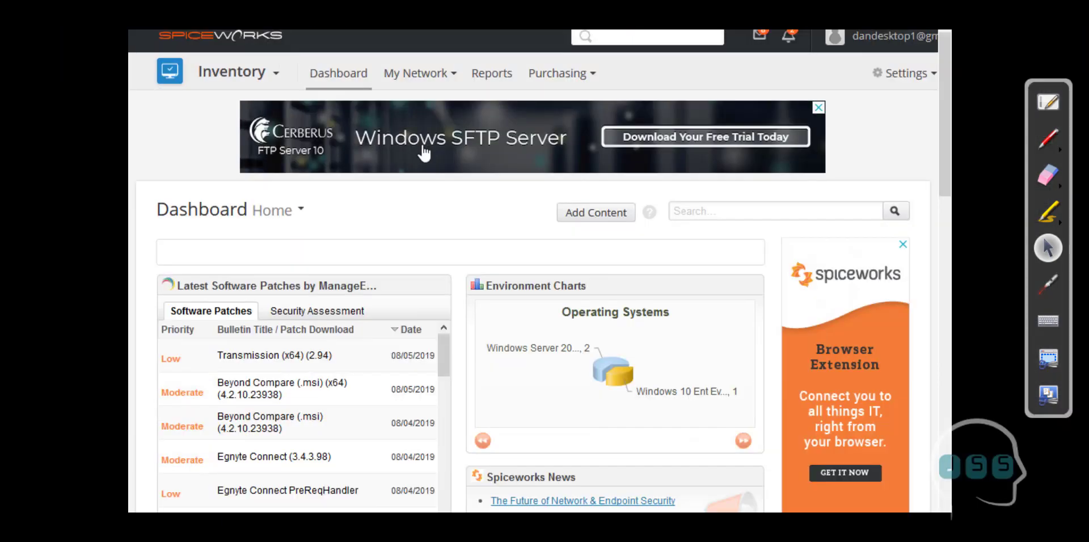
Remove the Microsoft Exchange Data widget from the Home dashboard and confirm the removal.
{"action": "scroll", "coordinate": [352, 386], "scroll_direction": "down", "scroll_amount": 2}
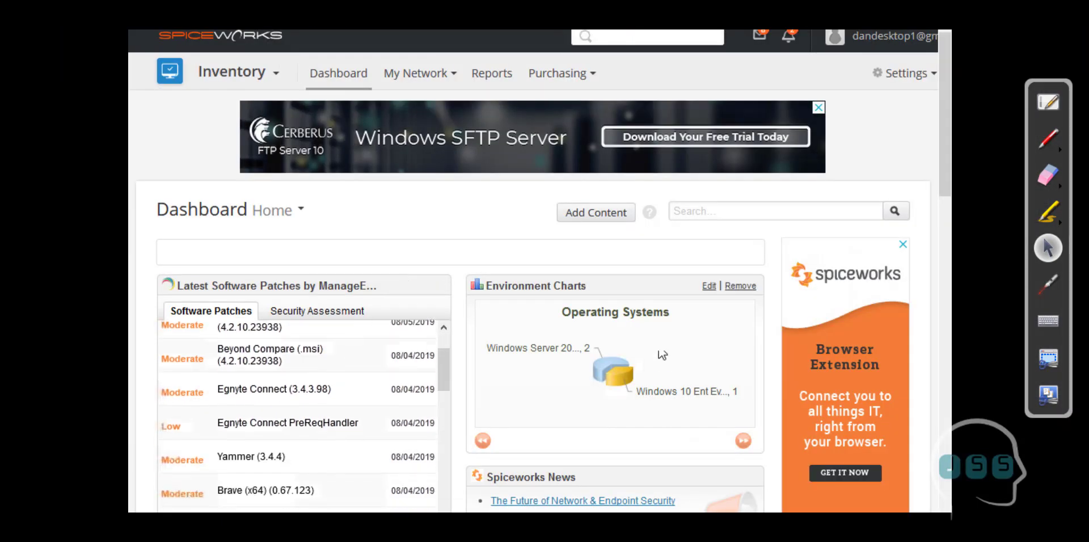
{"action": "scroll", "coordinate": [662, 355], "scroll_direction": "down", "scroll_amount": 6}
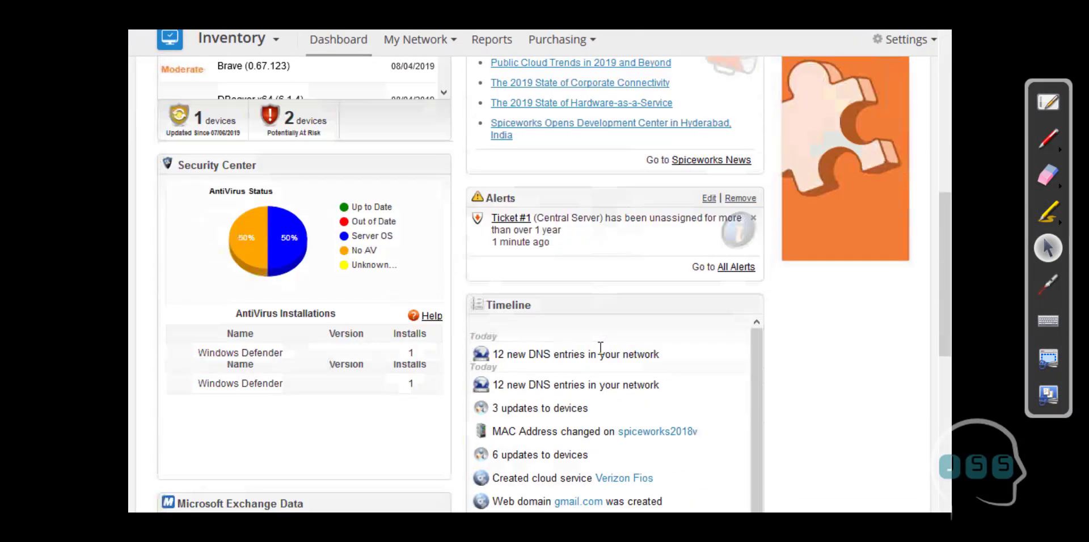
{"action": "scroll", "coordinate": [600, 348], "scroll_direction": "down", "scroll_amount": 5}
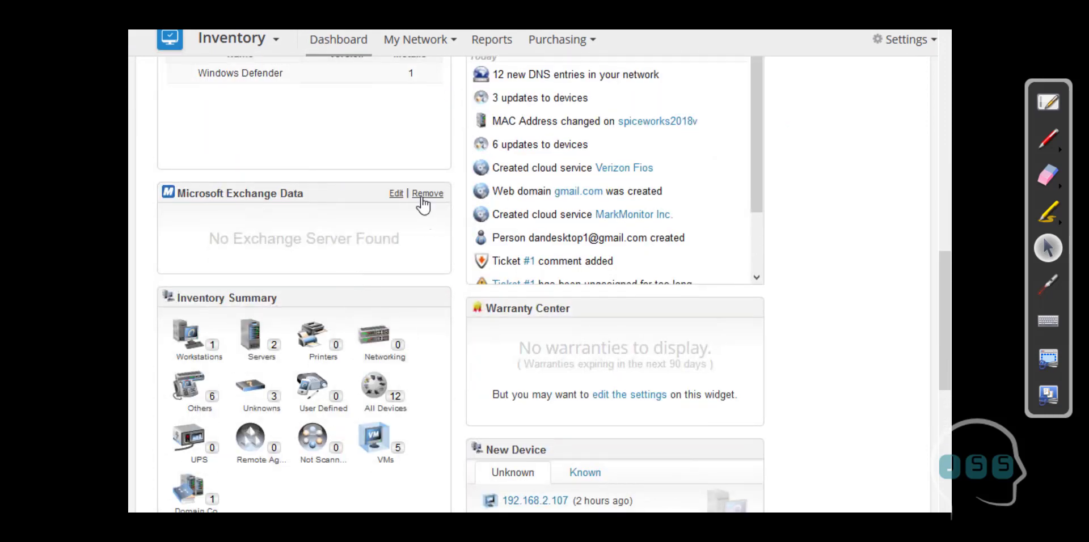
{"action": "left_click", "coordinate": [421, 195]}
{"action": "left_click", "coordinate": [528, 246]}
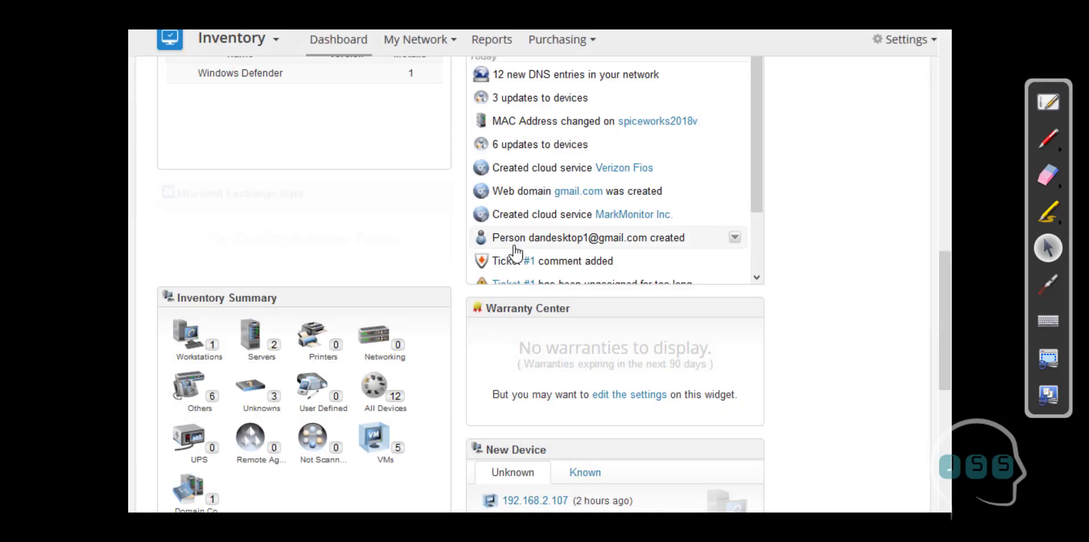
Remove the Latest Software Patches widget from the dashboard and confirm the removal.
{"action": "scroll", "coordinate": [356, 301], "scroll_direction": "up", "scroll_amount": 10}
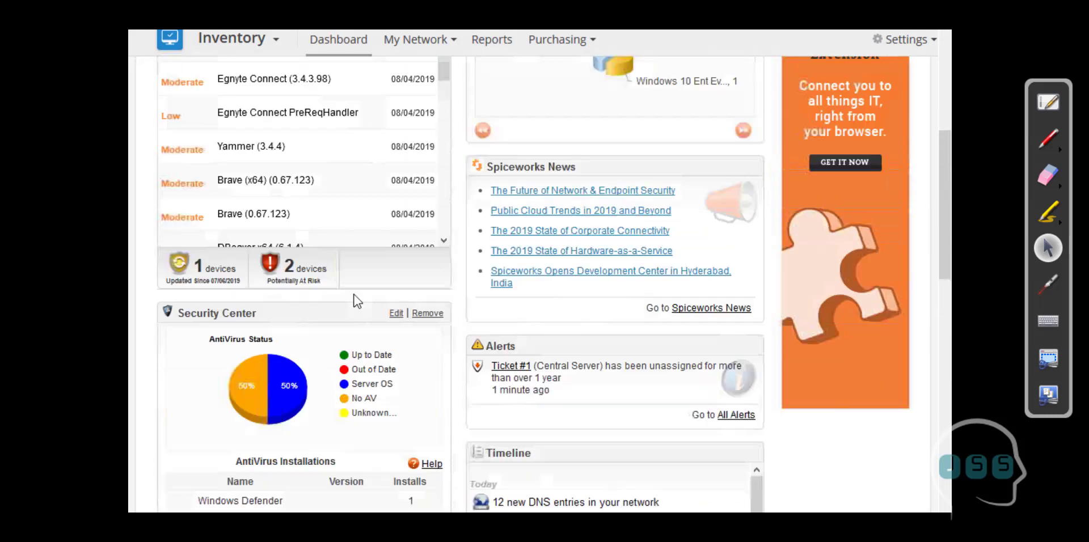
{"action": "scroll", "coordinate": [357, 301], "scroll_direction": "up", "scroll_amount": 3}
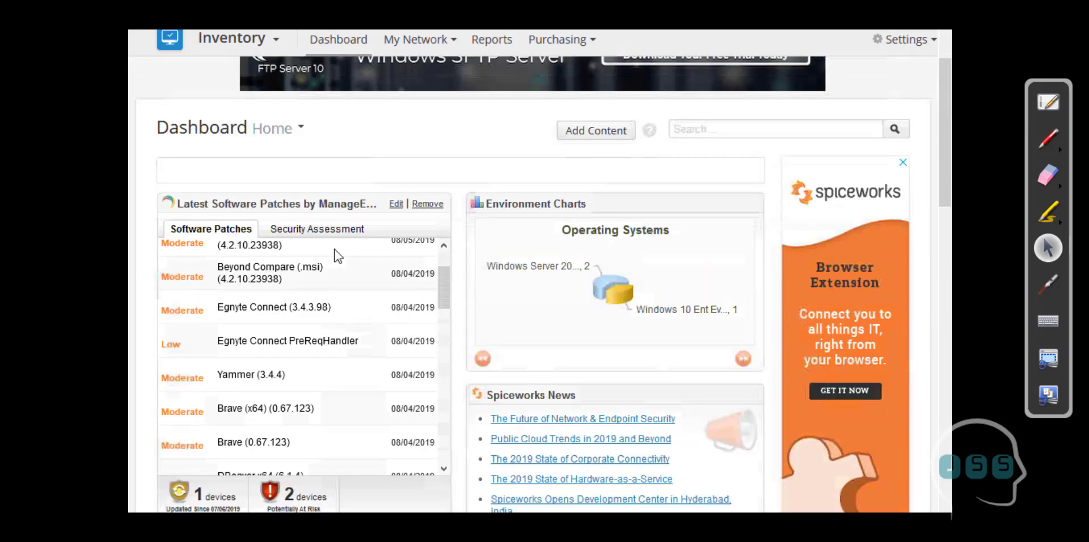
{"action": "left_click", "coordinate": [423, 205]}
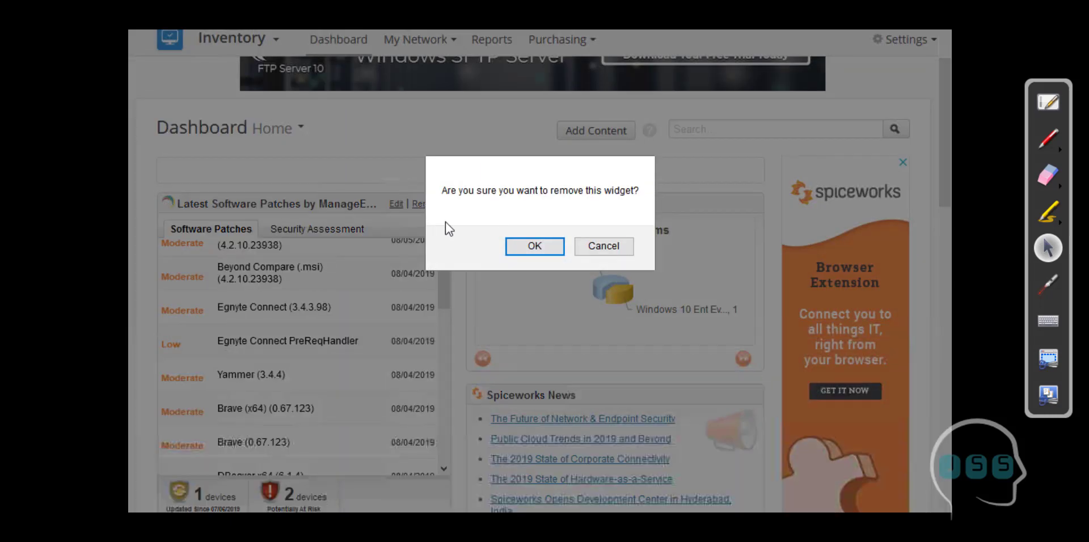
{"action": "left_click", "coordinate": [516, 252]}
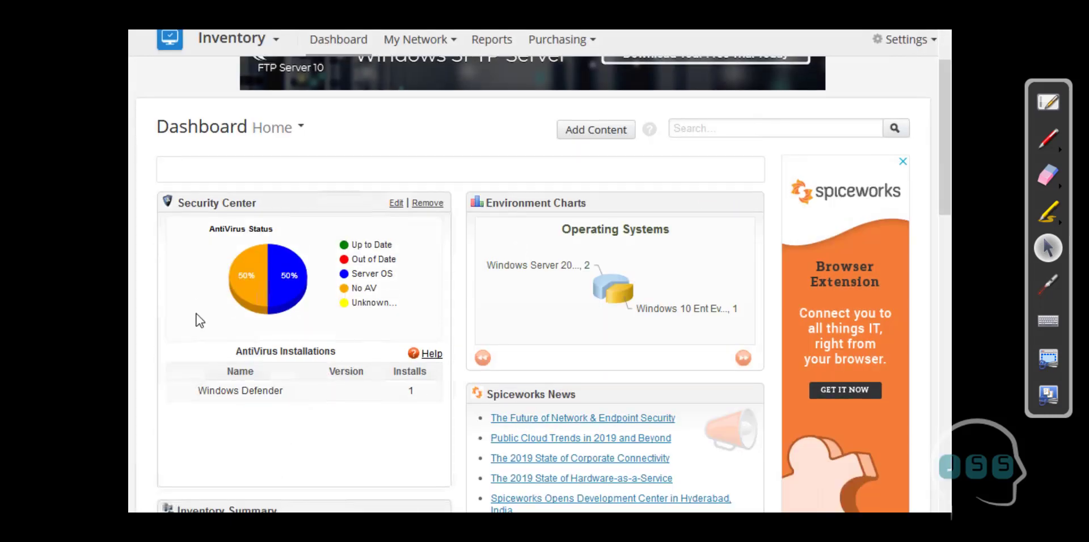
Step through the Environment Charts widget from Operating Systems forward to Open Tickets By User, examining each chart.
{"action": "scroll", "coordinate": [199, 320], "scroll_direction": "down", "scroll_amount": 2}
{"action": "scroll", "coordinate": [199, 321], "scroll_direction": "up", "scroll_amount": 1}
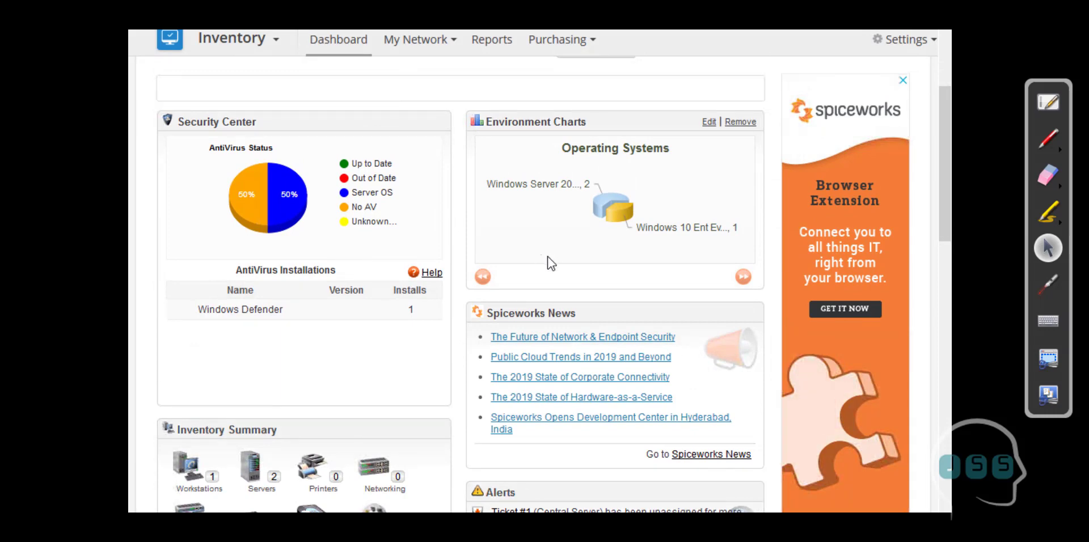
{"action": "left_click", "coordinate": [744, 278]}
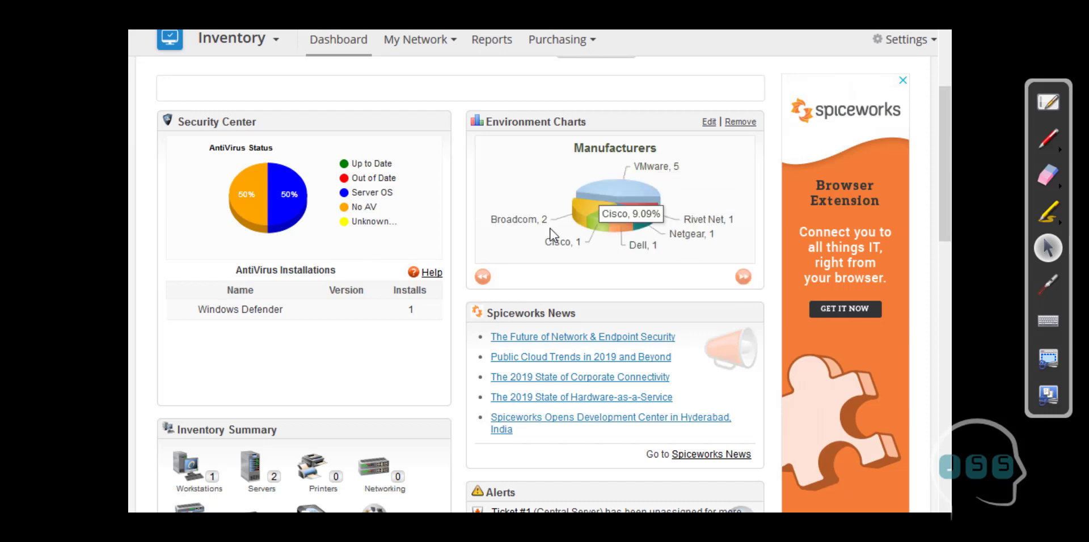
{"action": "left_click", "coordinate": [742, 278]}
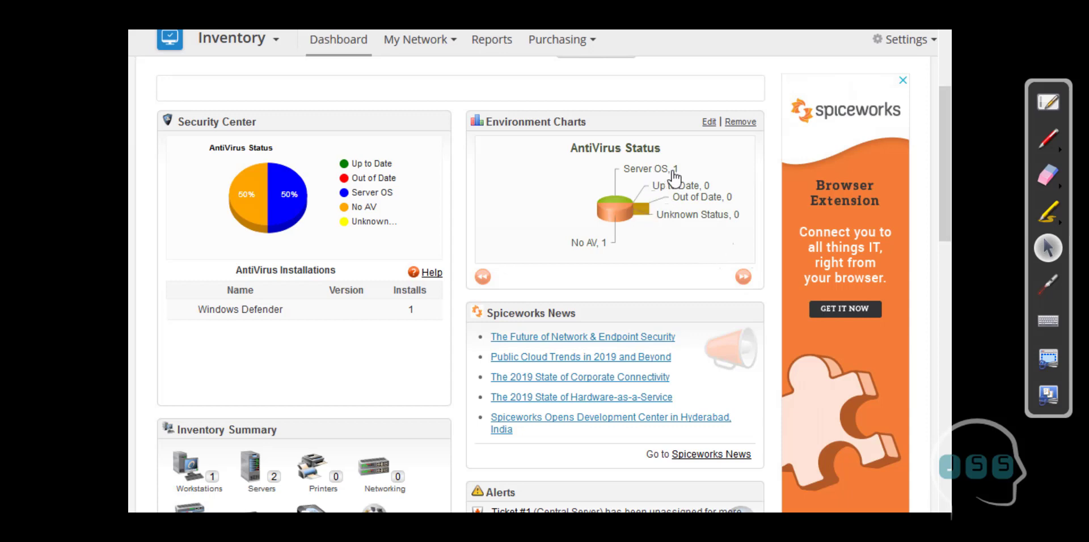
{"action": "left_click", "coordinate": [744, 277]}
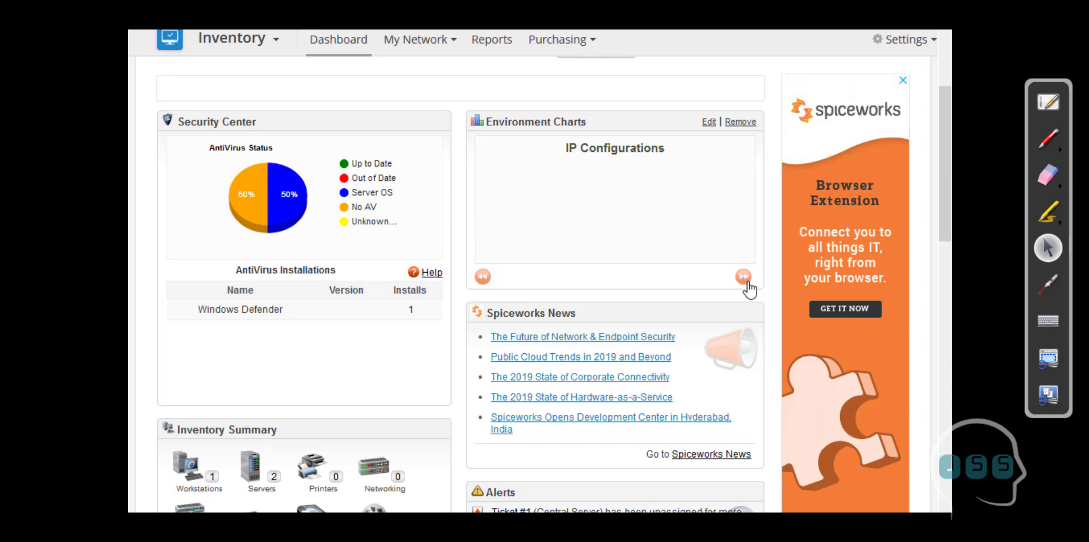
{"action": "left_click", "coordinate": [743, 277]}
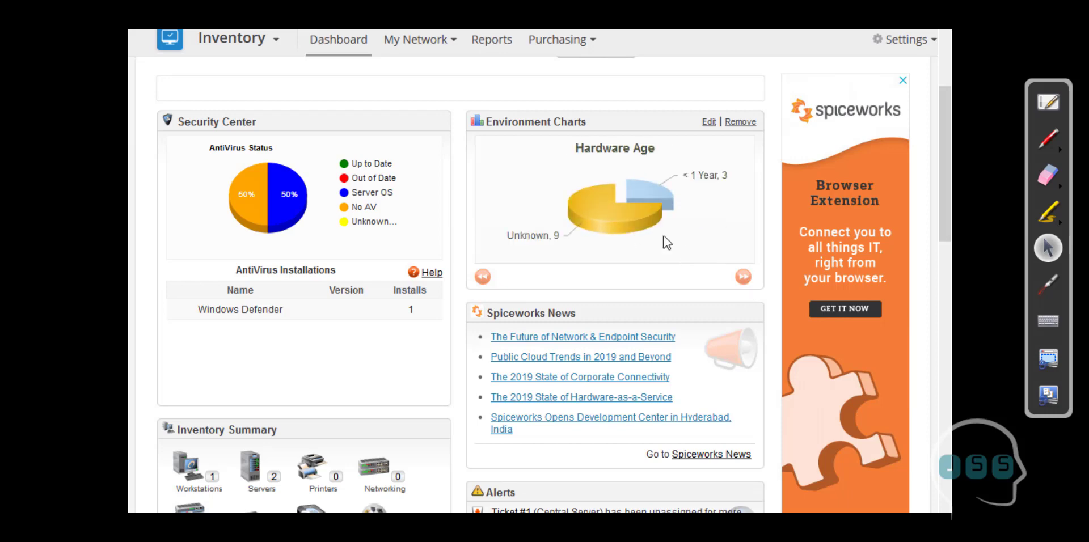
{"action": "mouse_move", "coordinate": [644, 200]}
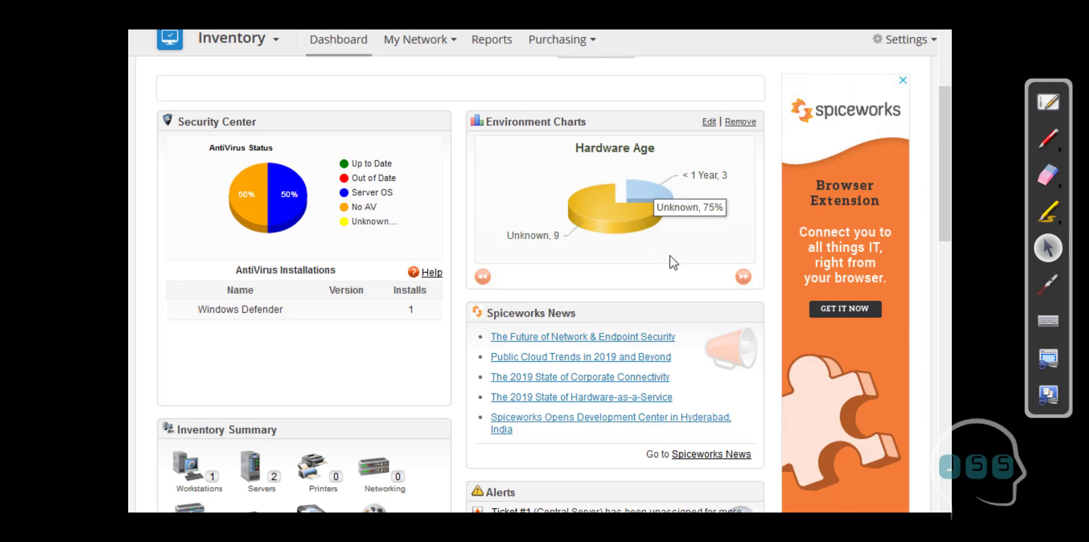
{"action": "left_click", "coordinate": [744, 277]}
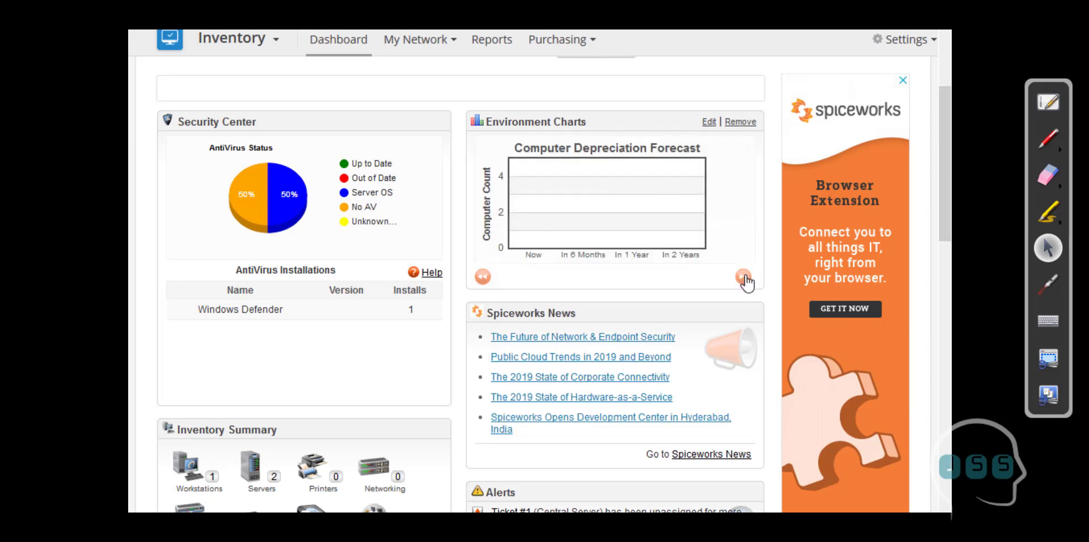
{"action": "left_click", "coordinate": [743, 278]}
{"action": "mouse_move", "coordinate": [643, 217]}
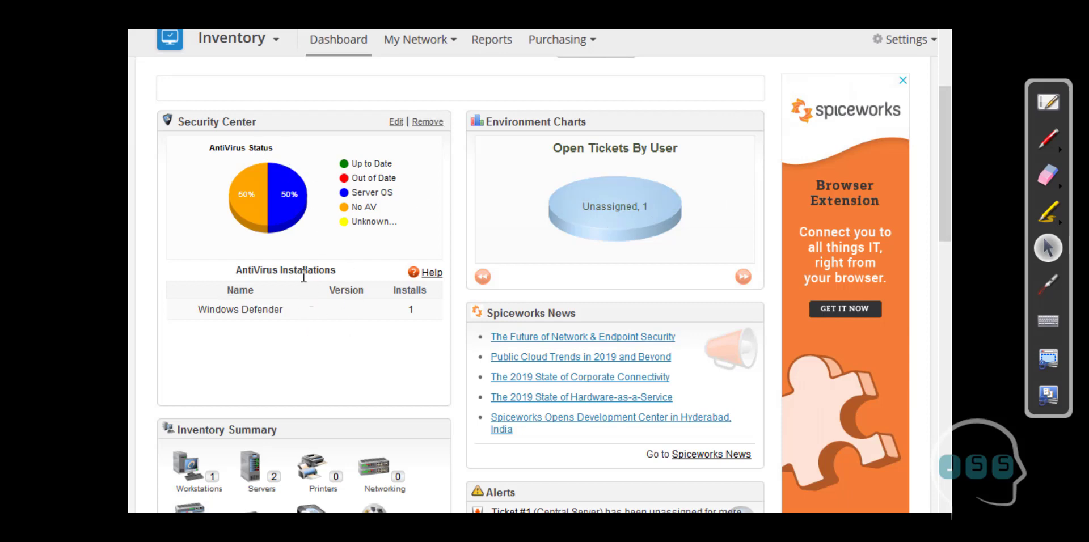
Remove the Ratings and Reviews widget and the Purchase List widget from the dashboard, confirming both removals.
{"action": "scroll", "coordinate": [304, 280], "scroll_direction": "down", "scroll_amount": 4}
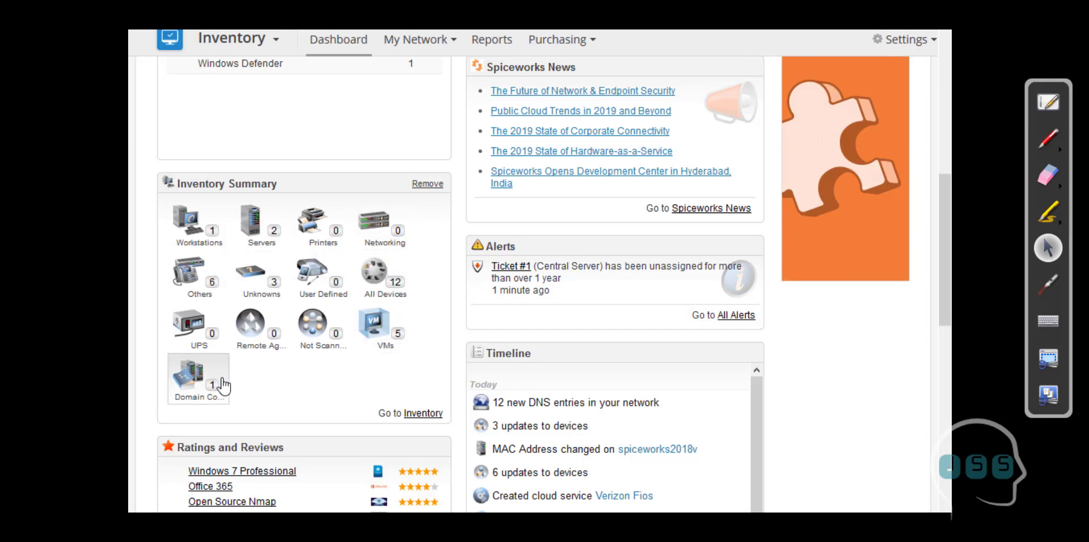
{"action": "scroll", "coordinate": [222, 379], "scroll_direction": "down", "scroll_amount": 3}
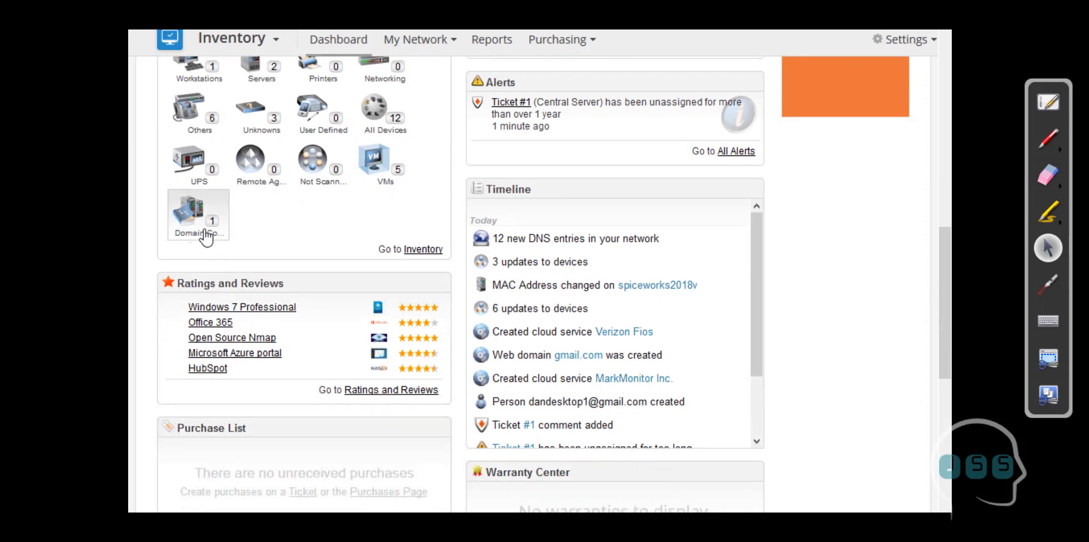
{"action": "scroll", "coordinate": [607, 341], "scroll_direction": "down", "scroll_amount": 2}
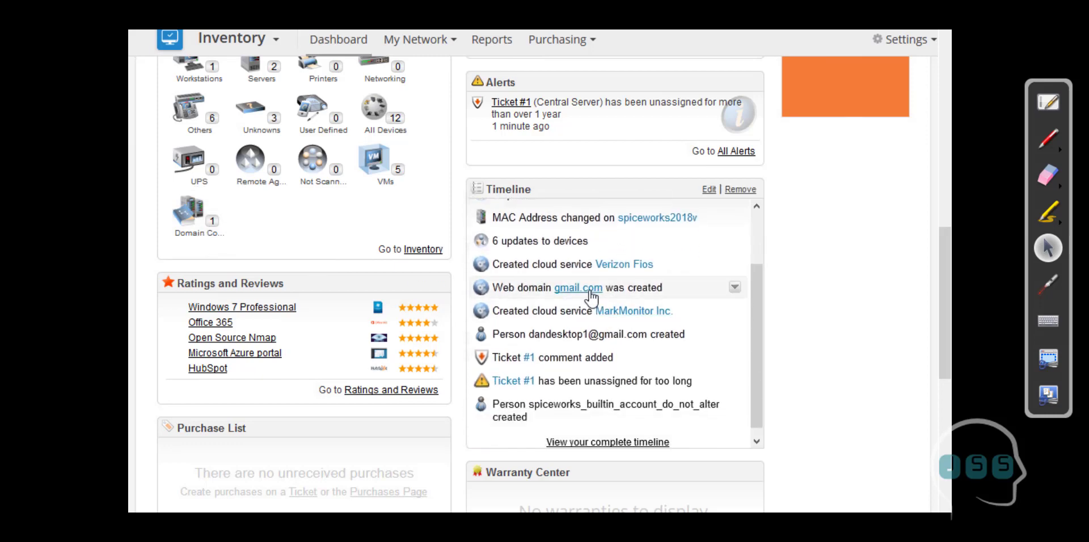
{"action": "scroll", "coordinate": [560, 311], "scroll_direction": "down", "scroll_amount": 3}
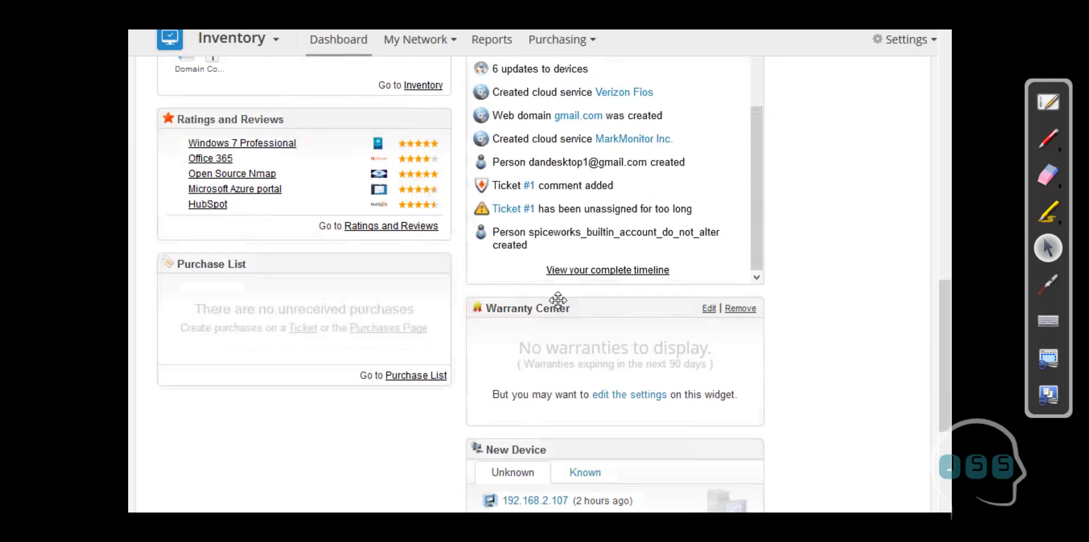
{"action": "scroll", "coordinate": [559, 301], "scroll_direction": "up", "scroll_amount": 2}
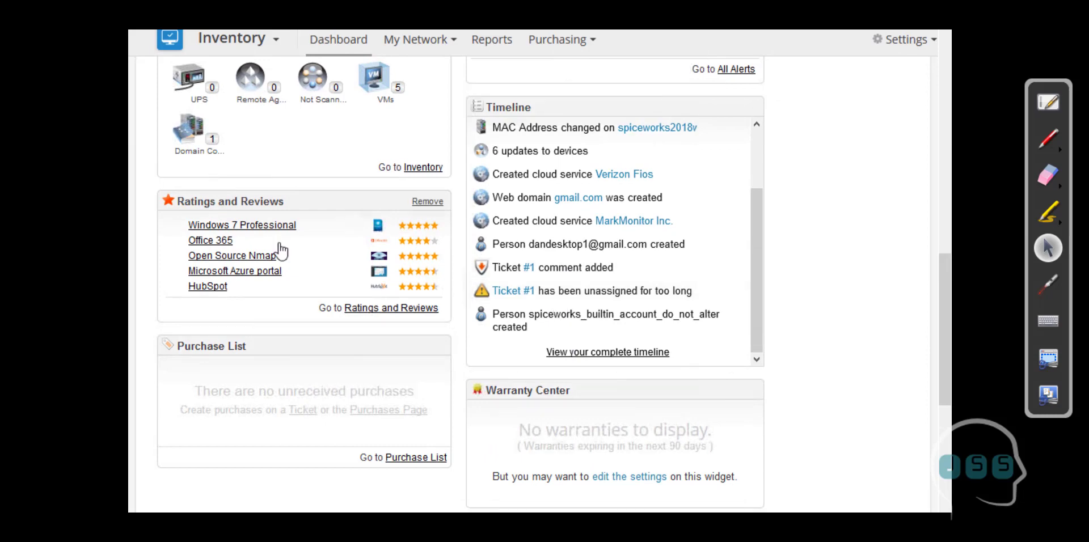
{"action": "left_click", "coordinate": [426, 205]}
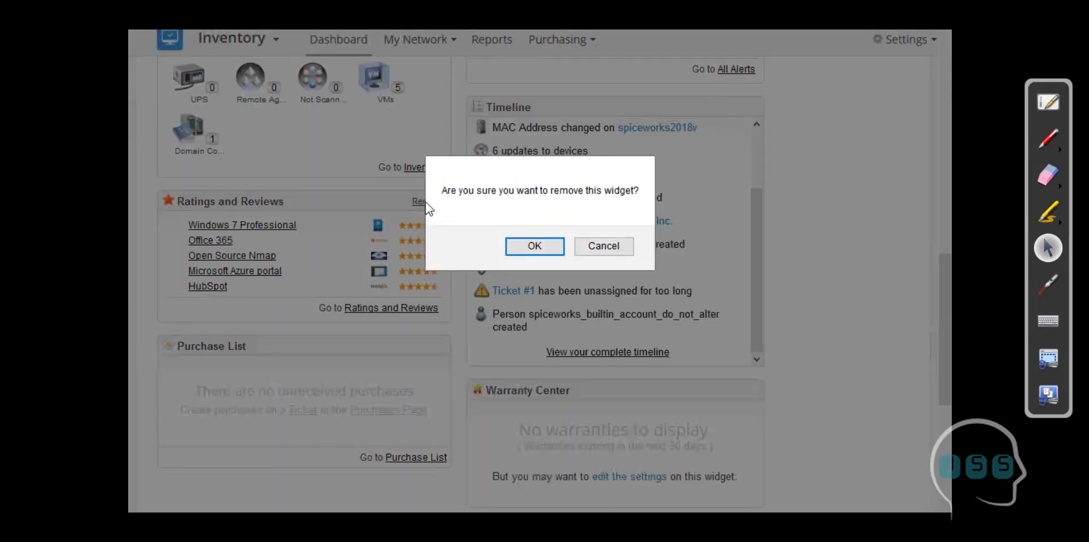
{"action": "left_click", "coordinate": [534, 247]}
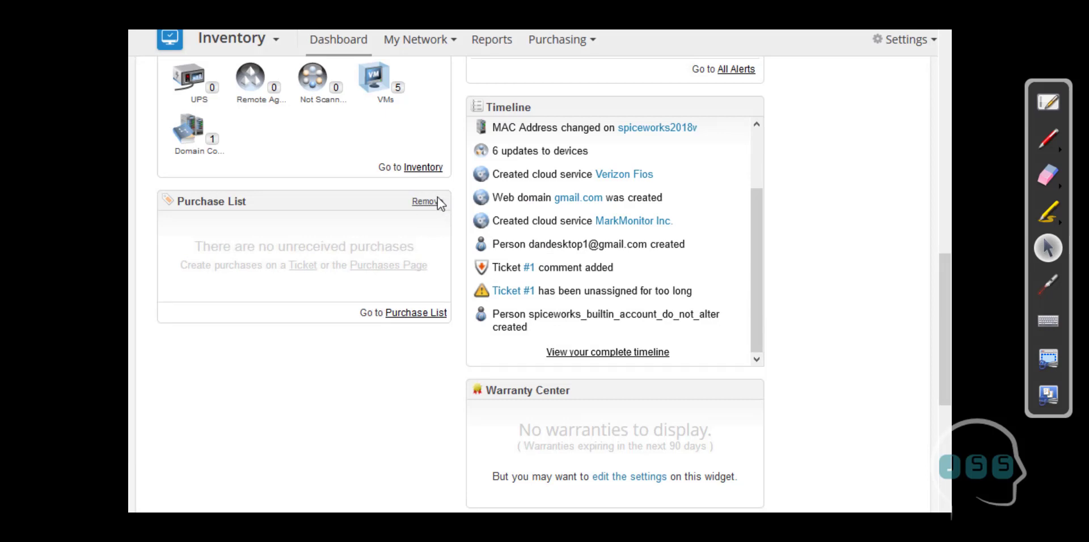
{"action": "left_click", "coordinate": [438, 199]}
{"action": "left_click", "coordinate": [532, 247]}
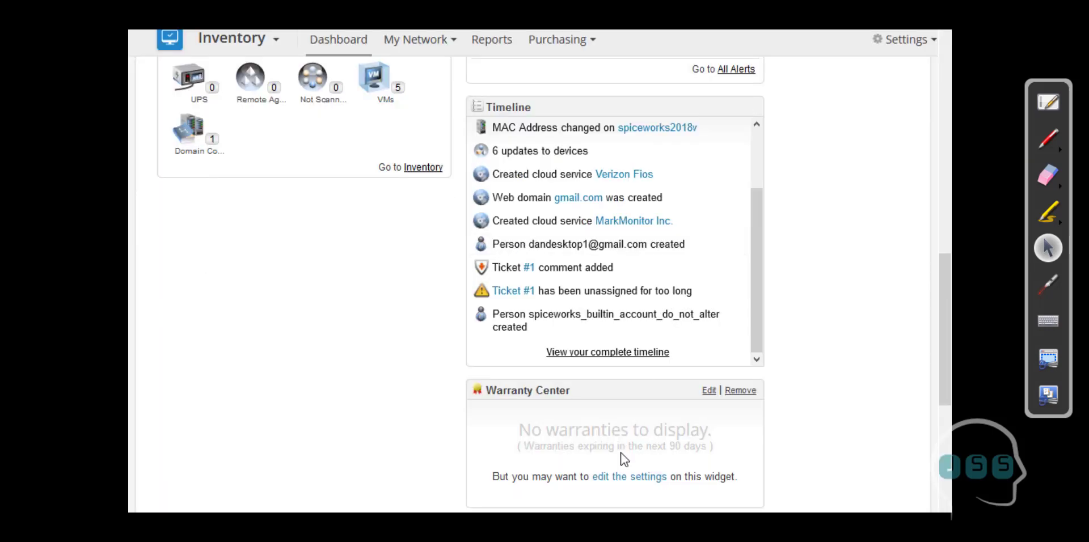
Review the remaining dashboard widgets and the list of widgets available to add, closing the list without adding any.
{"action": "scroll", "coordinate": [624, 458], "scroll_direction": "down", "scroll_amount": 3}
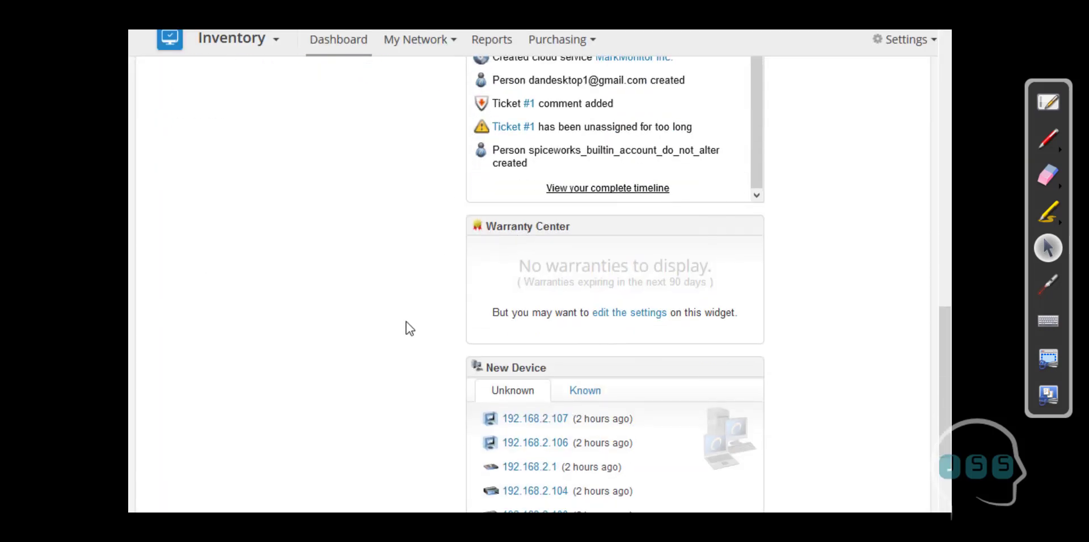
{"action": "scroll", "coordinate": [539, 394], "scroll_direction": "down", "scroll_amount": 3}
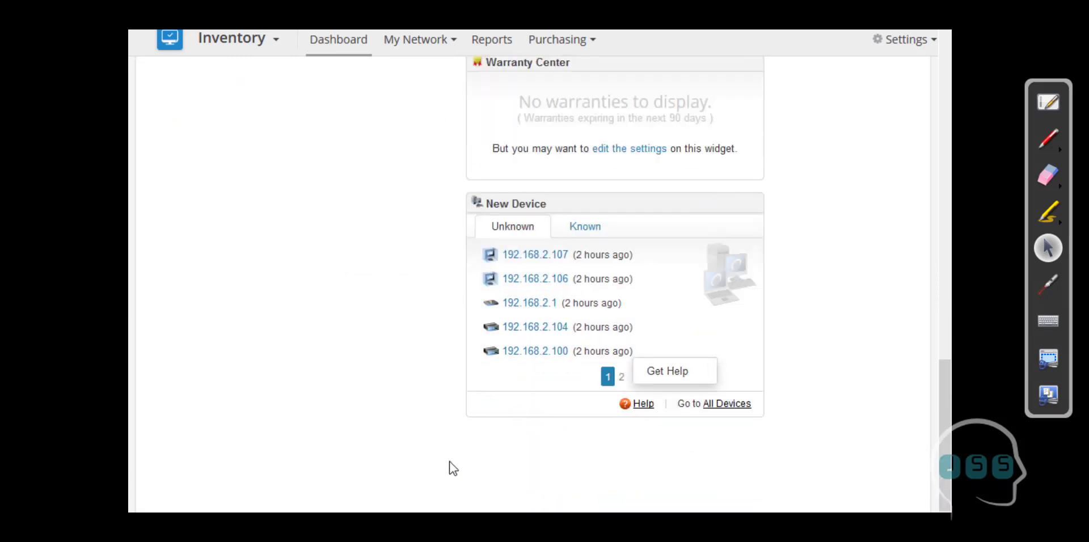
{"action": "scroll", "coordinate": [450, 462], "scroll_direction": "up", "scroll_amount": 15}
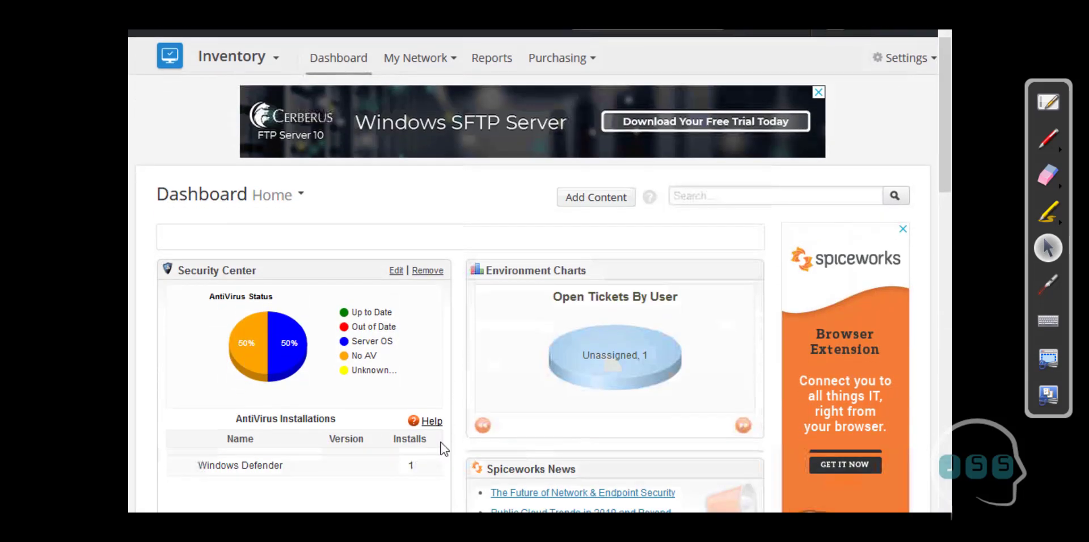
{"action": "scroll", "coordinate": [449, 437], "scroll_direction": "down", "scroll_amount": 1}
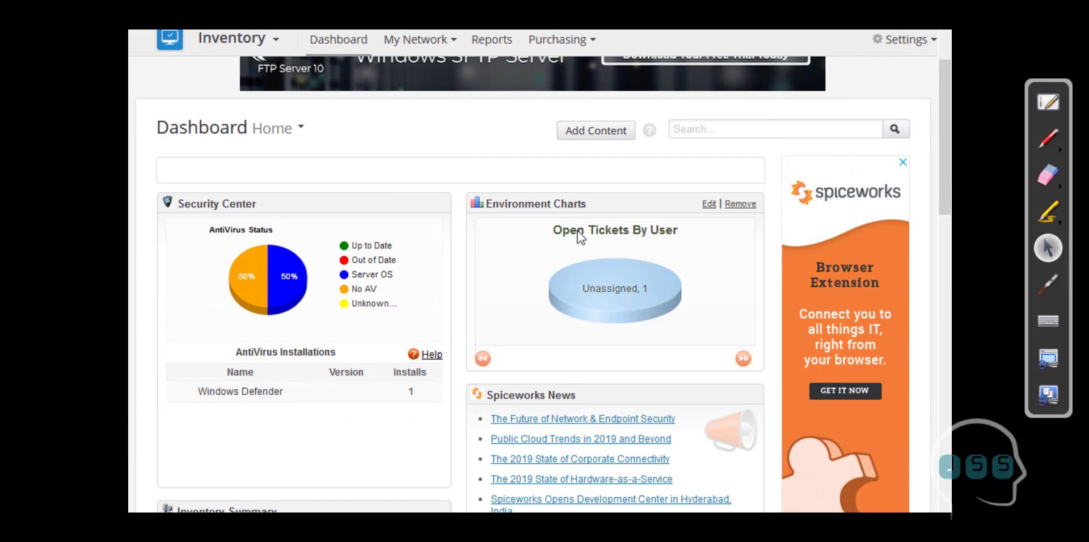
{"action": "left_click", "coordinate": [568, 133]}
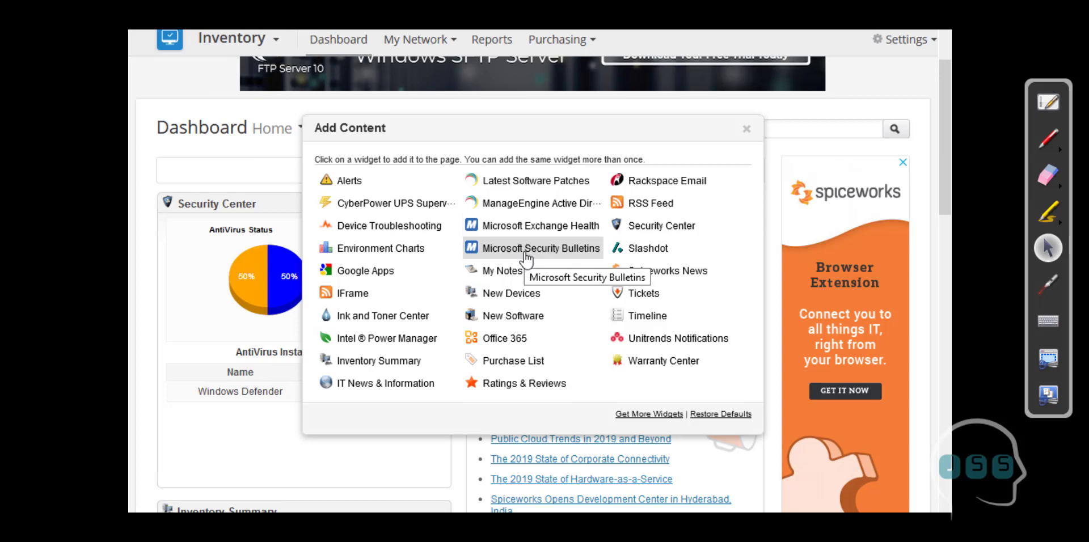
{"action": "left_click", "coordinate": [748, 128]}
Open the VMs device list from the Inventory Summary widget.
{"action": "scroll", "coordinate": [556, 255], "scroll_direction": "down", "scroll_amount": 5}
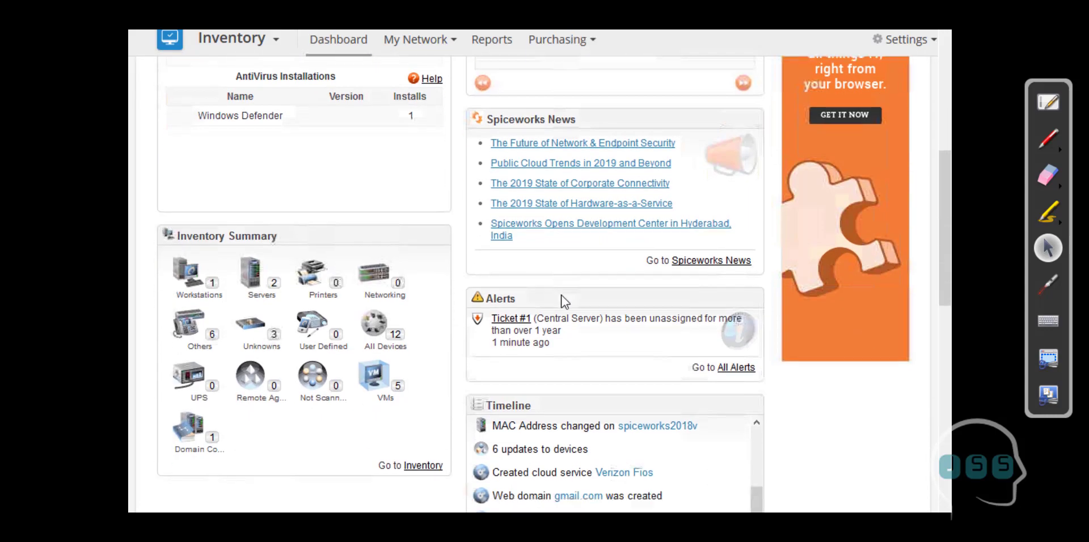
{"action": "scroll", "coordinate": [561, 300], "scroll_direction": "down", "scroll_amount": 1}
{"action": "scroll", "coordinate": [562, 300], "scroll_direction": "up", "scroll_amount": 6}
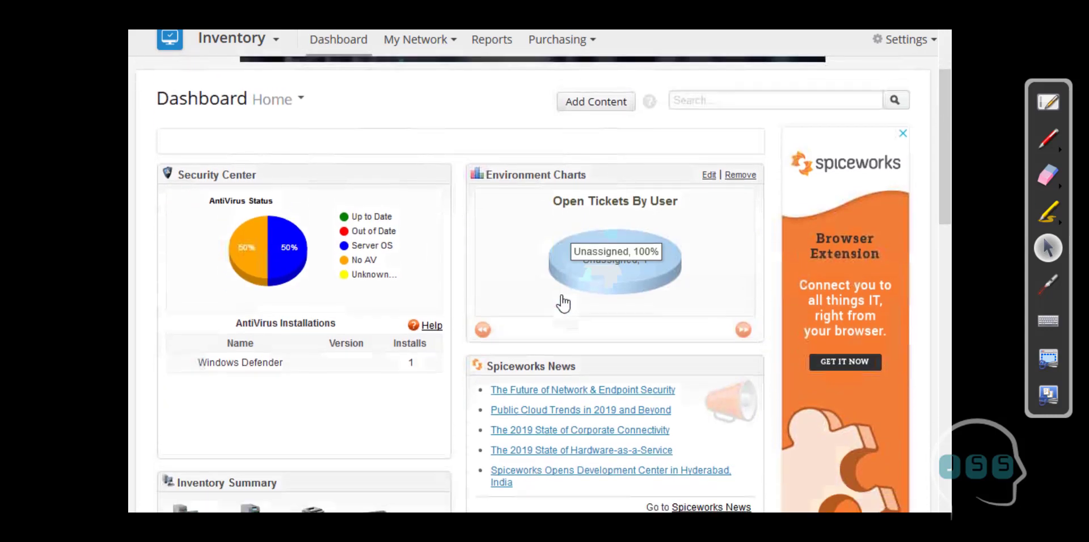
{"action": "scroll", "coordinate": [561, 301], "scroll_direction": "down", "scroll_amount": 5}
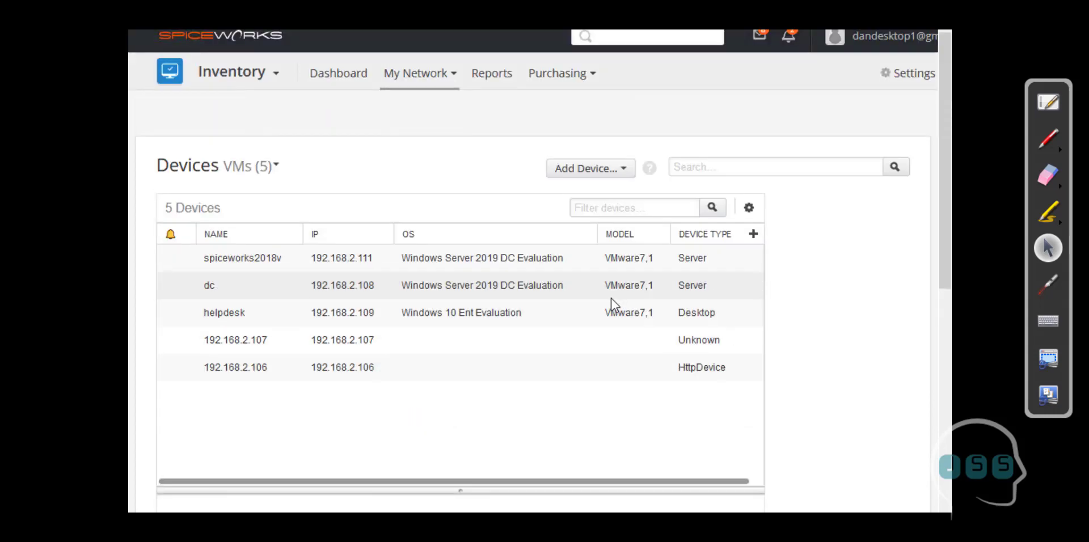
Select the helpdesk desktop in the VMs list and view its General Info details.
{"action": "scroll", "coordinate": [548, 327], "scroll_direction": "down", "scroll_amount": 2}
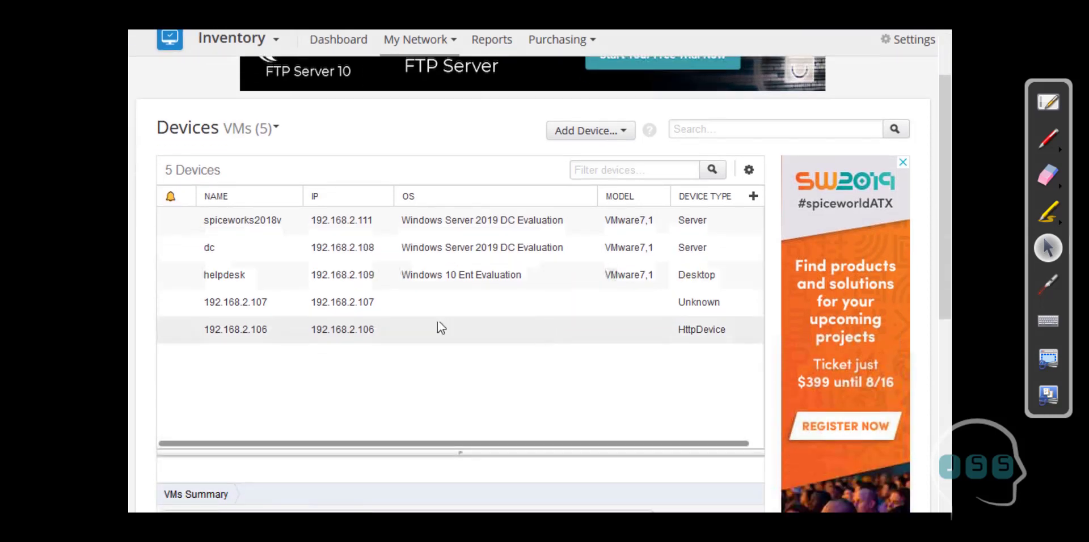
{"action": "left_click", "coordinate": [294, 277]}
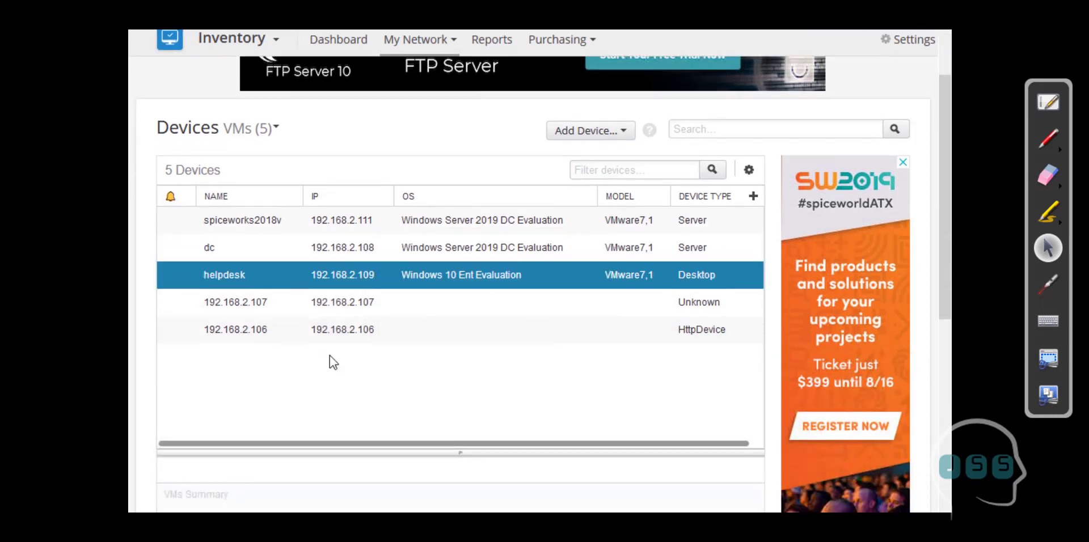
{"action": "scroll", "coordinate": [361, 381], "scroll_direction": "down", "scroll_amount": 5}
{"action": "scroll", "coordinate": [361, 380], "scroll_direction": "down", "scroll_amount": 1}
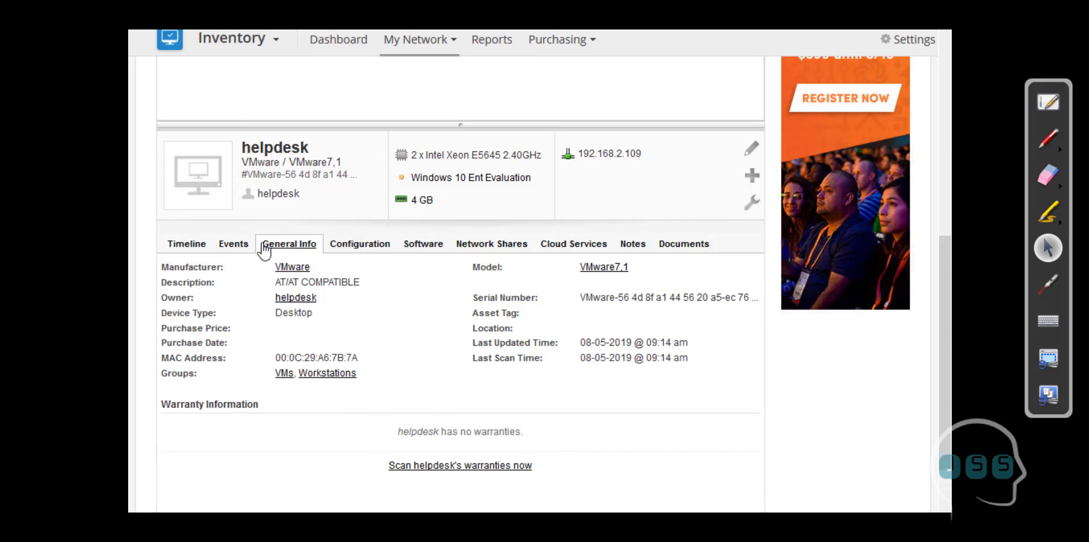
Check the helpdesk desktop's events and general info, and review its Configuration details, including disk usage and the Ethernet0 network settings.
{"action": "left_click", "coordinate": [240, 247]}
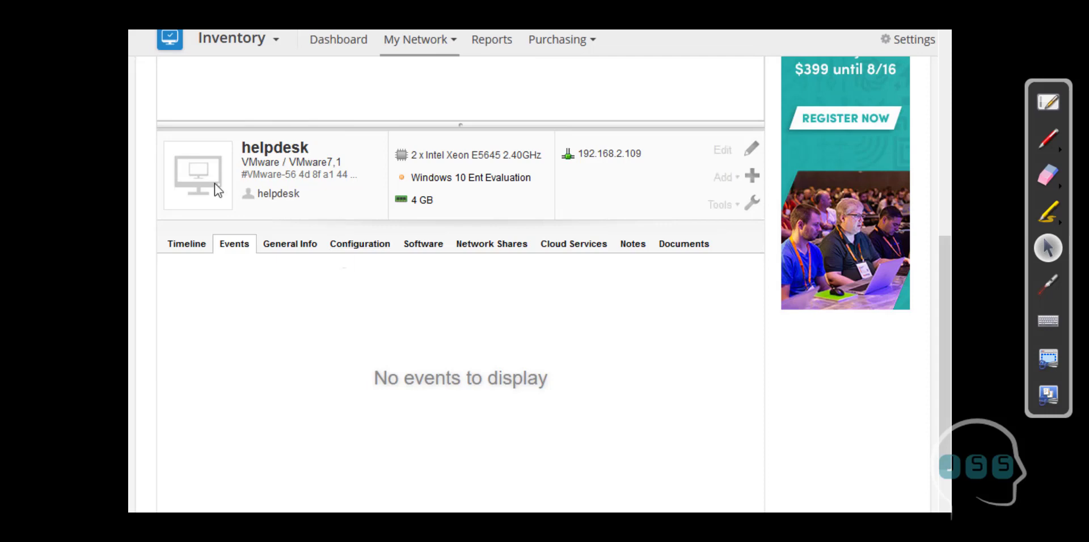
{"action": "left_click", "coordinate": [312, 250]}
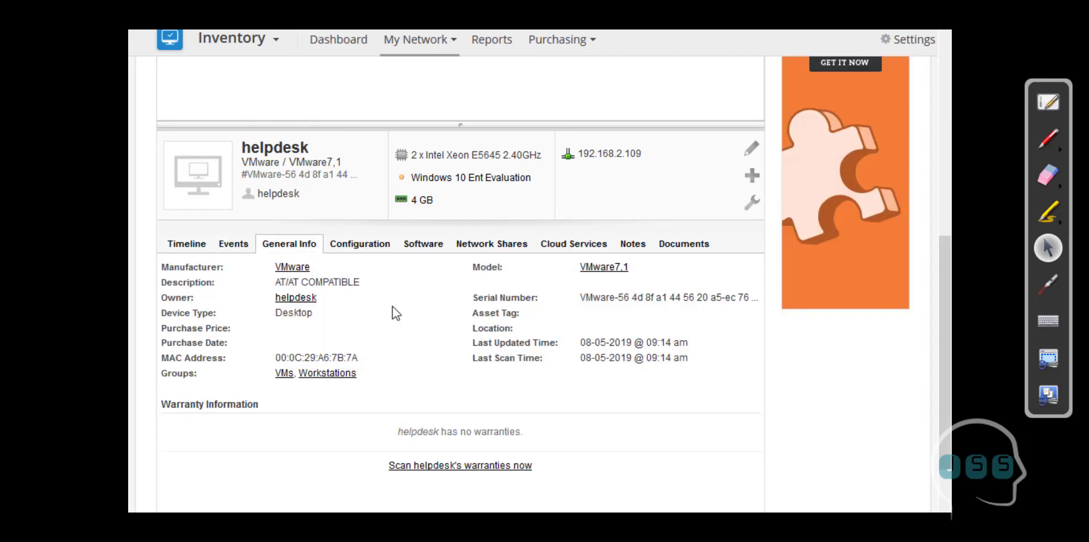
{"action": "left_click", "coordinate": [366, 249]}
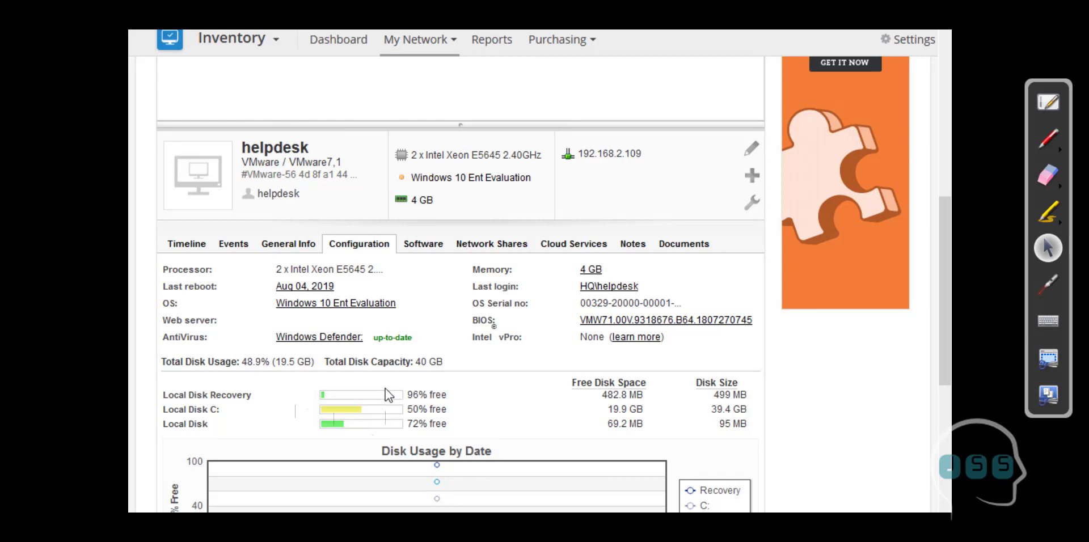
{"action": "scroll", "coordinate": [493, 332], "scroll_direction": "down", "scroll_amount": 3}
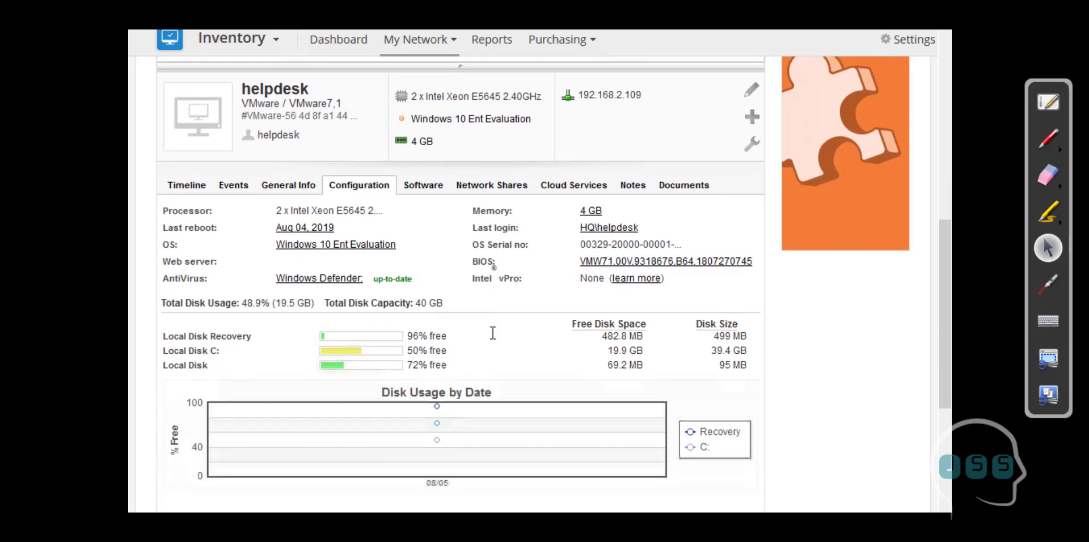
{"action": "mouse_move", "coordinate": [344, 257]}
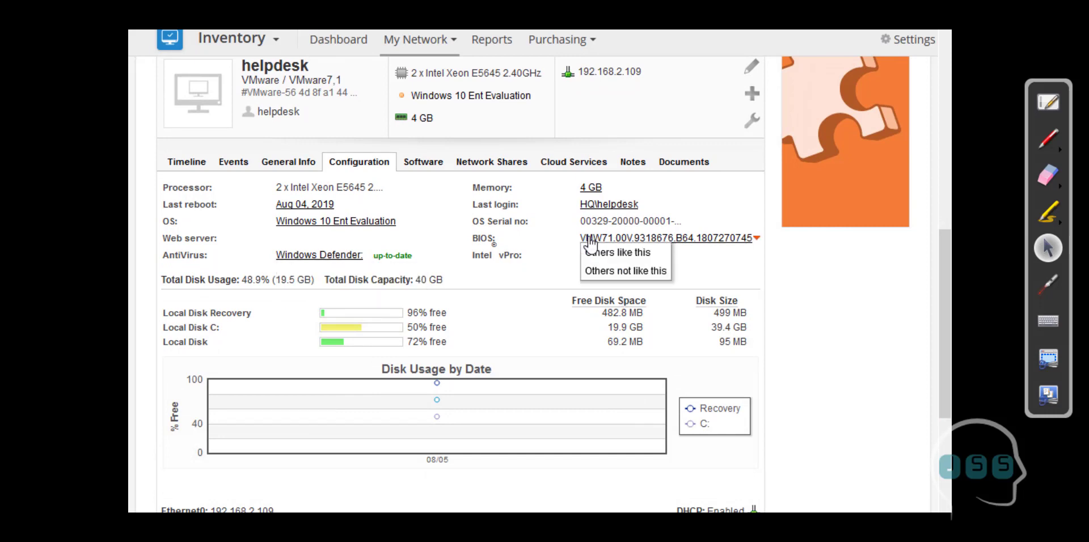
{"action": "mouse_move", "coordinate": [585, 212]}
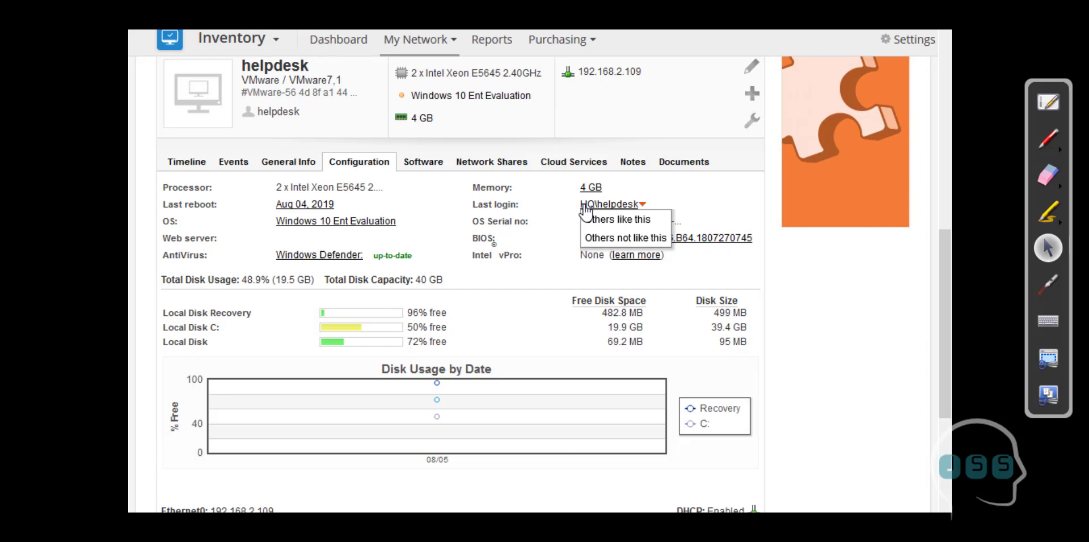
{"action": "scroll", "coordinate": [345, 292], "scroll_direction": "down", "scroll_amount": 3}
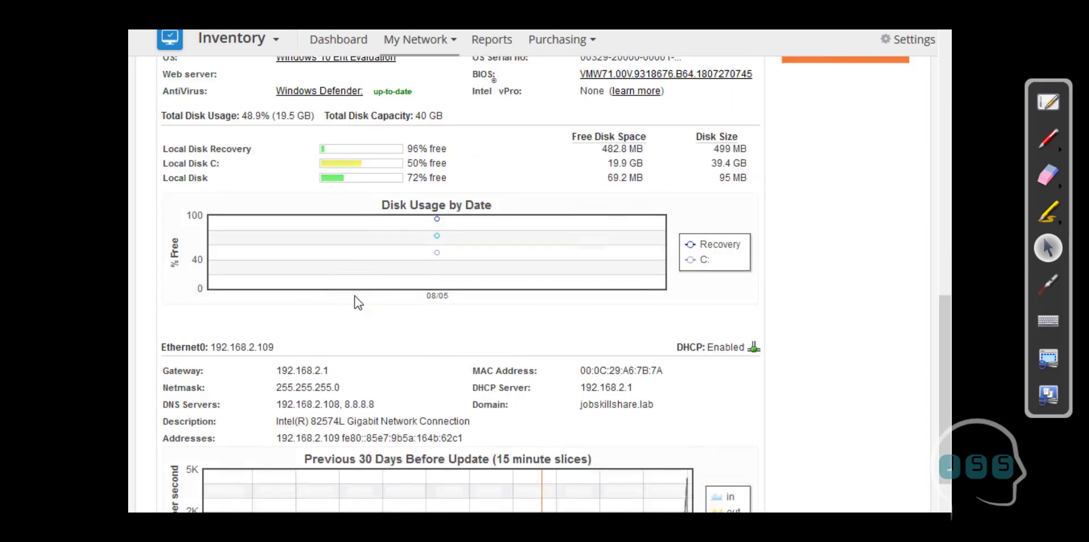
{"action": "scroll", "coordinate": [356, 302], "scroll_direction": "down", "scroll_amount": 2}
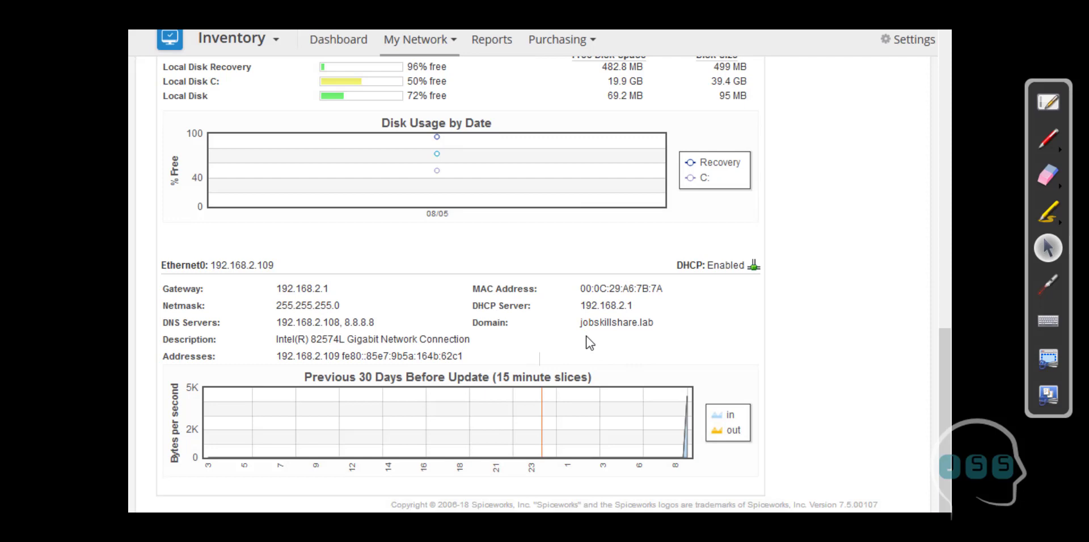
{"action": "scroll", "coordinate": [587, 336], "scroll_direction": "up", "scroll_amount": 5}
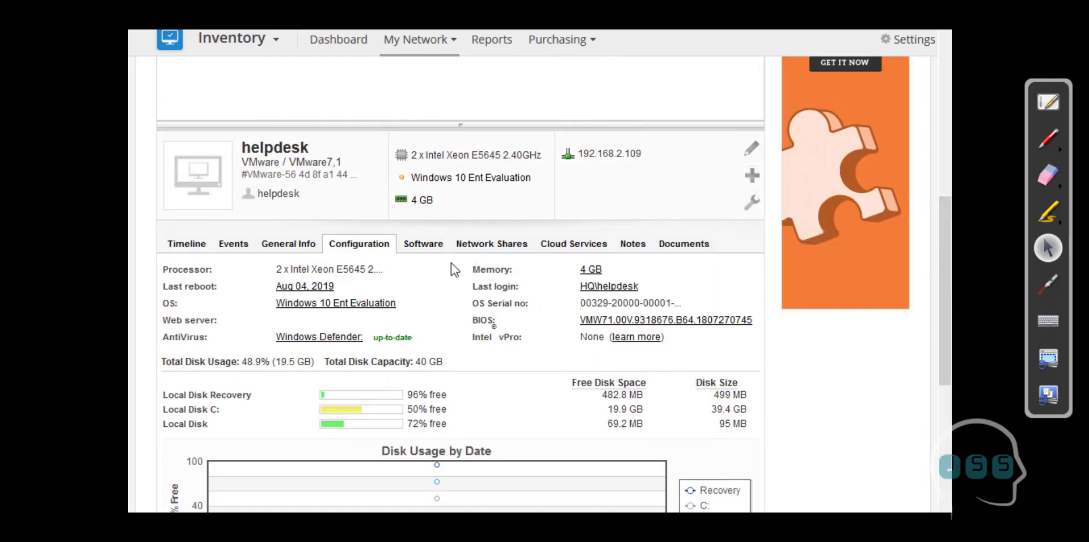
View the helpdesk desktop's installed software and open the Microsoft OneDrive licensing options, cancelling without entering a license.
{"action": "left_click", "coordinate": [429, 248]}
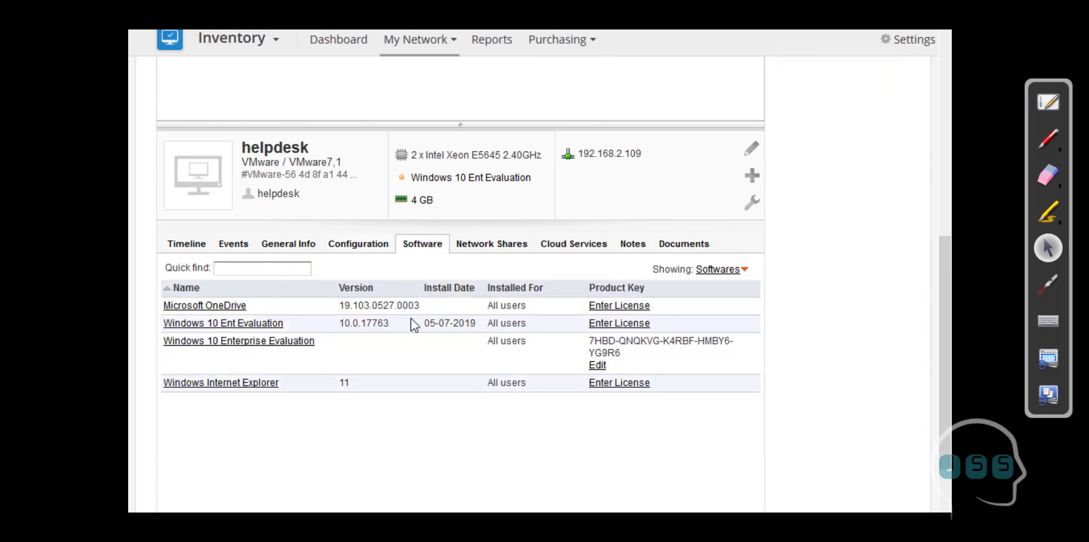
{"action": "left_click", "coordinate": [612, 311]}
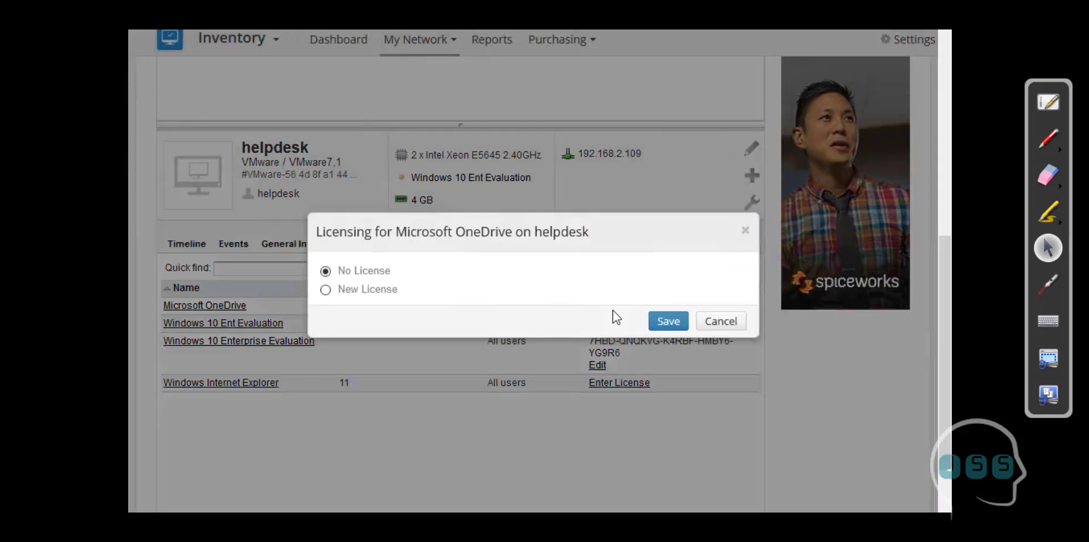
{"action": "left_click", "coordinate": [710, 323]}
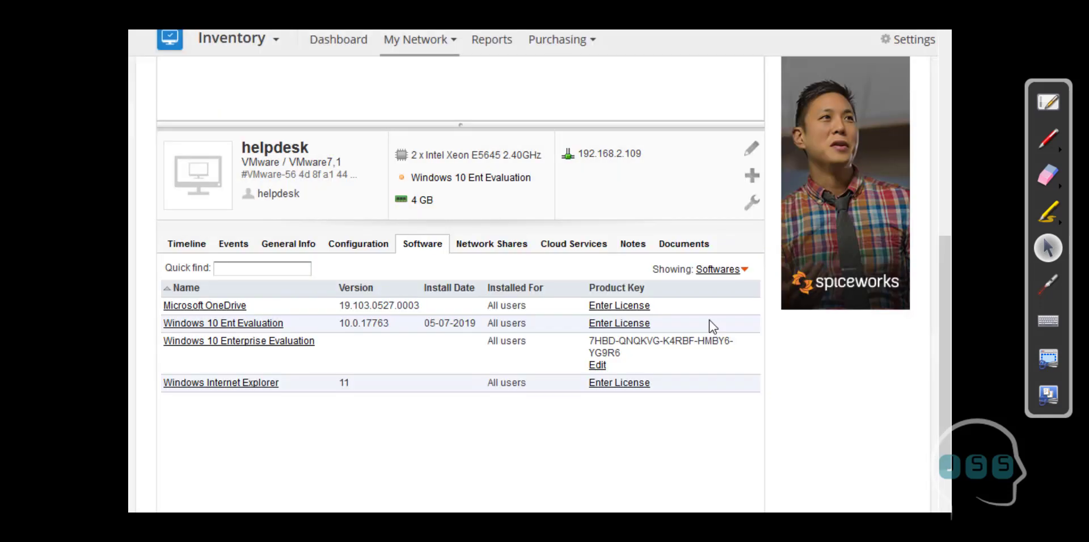
Look through the helpdesk desktop's network shares, cloud services, notes and attached documents, returning to the notes.
{"action": "left_click", "coordinate": [508, 254]}
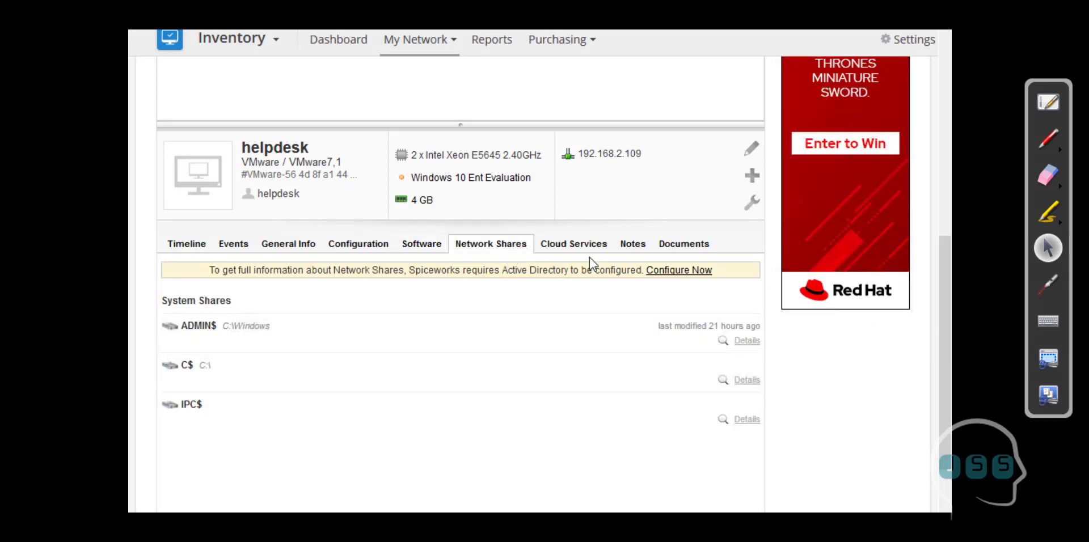
{"action": "left_click", "coordinate": [575, 245]}
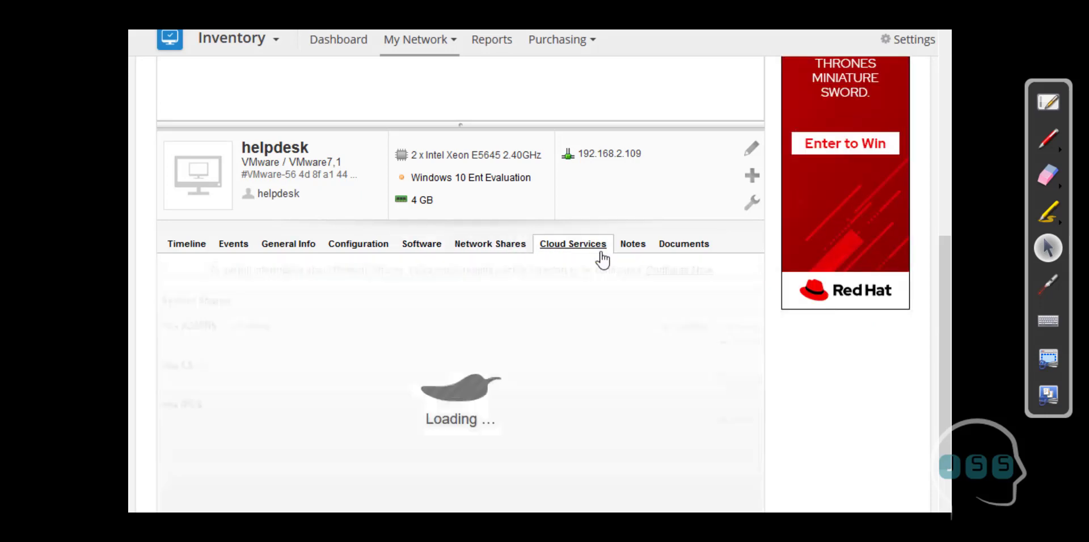
{"action": "left_click", "coordinate": [634, 245]}
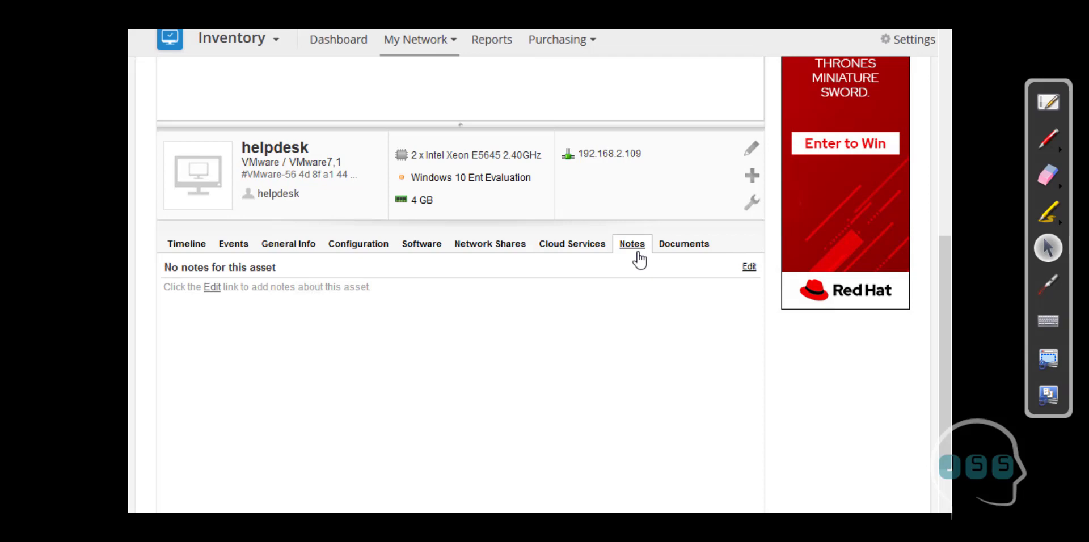
{"action": "left_click", "coordinate": [634, 245]}
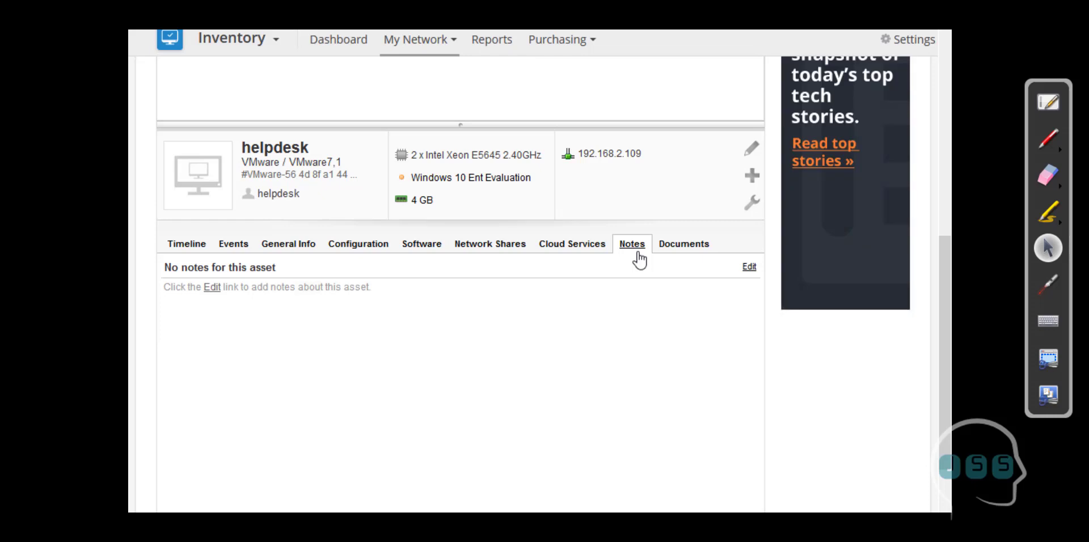
{"action": "left_click", "coordinate": [685, 249]}
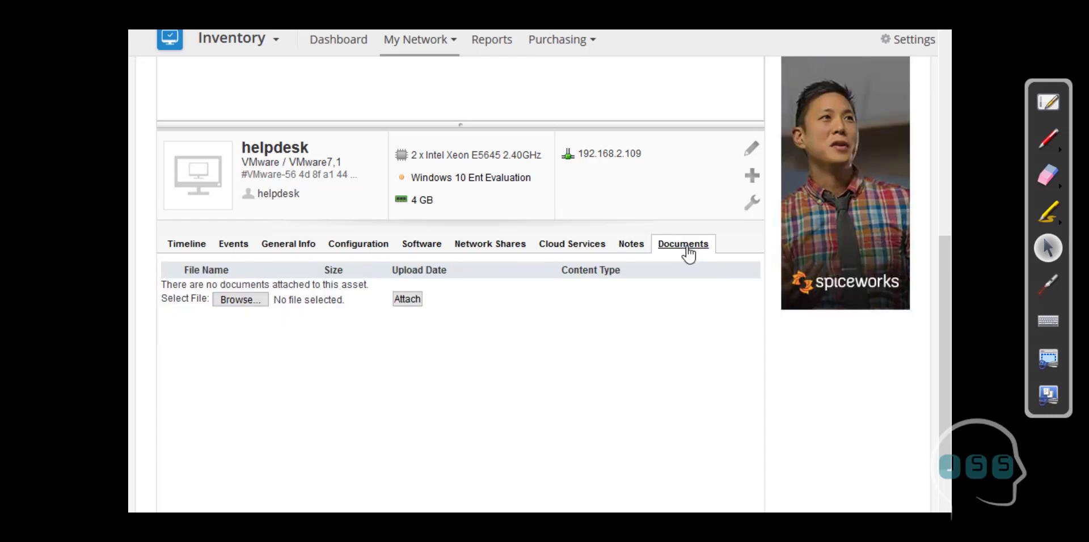
{"action": "left_click", "coordinate": [633, 248]}
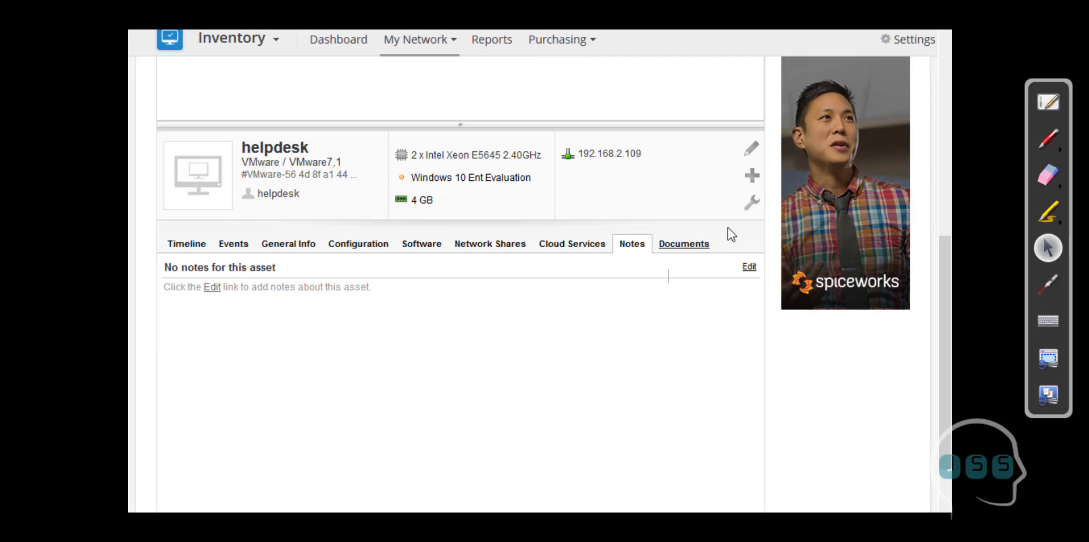
Troubleshoot the helpdesk desktop and review its CPU, memory, network and disk activity, processes and services.
{"action": "left_click", "coordinate": [751, 206]}
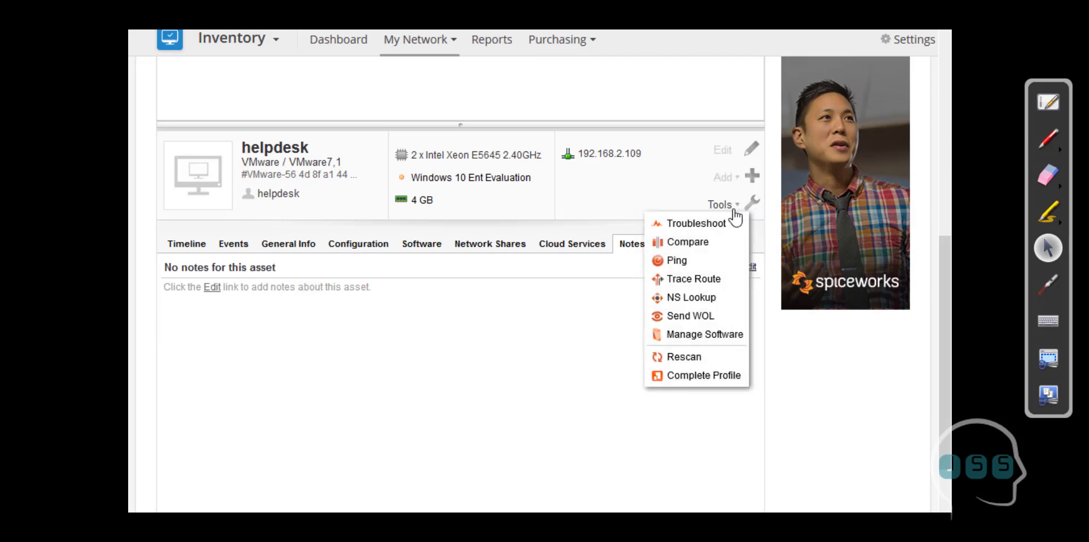
{"action": "left_click", "coordinate": [696, 224]}
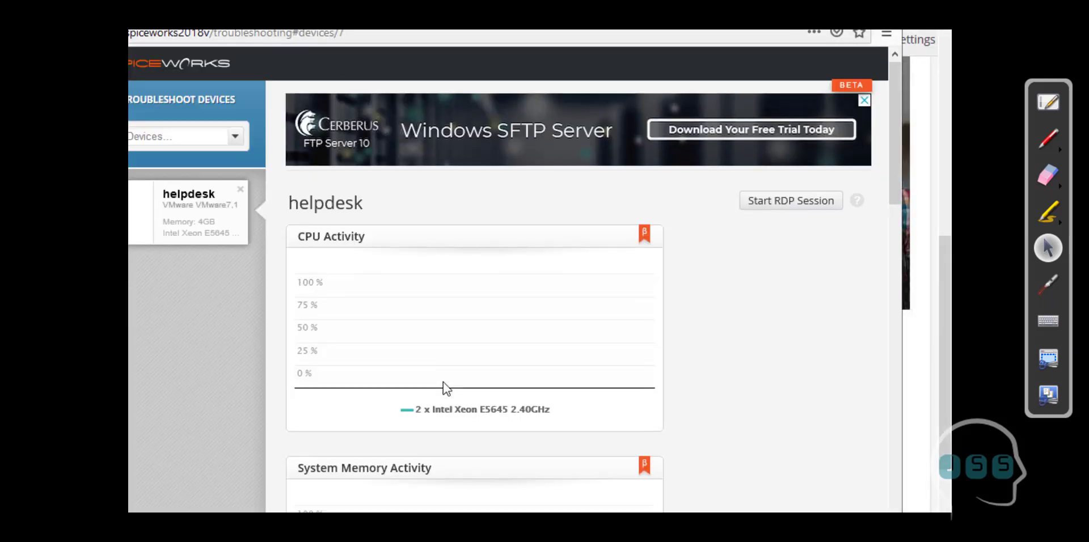
{"action": "scroll", "coordinate": [444, 383], "scroll_direction": "down", "scroll_amount": 4}
{"action": "scroll", "coordinate": [443, 382], "scroll_direction": "down", "scroll_amount": 8}
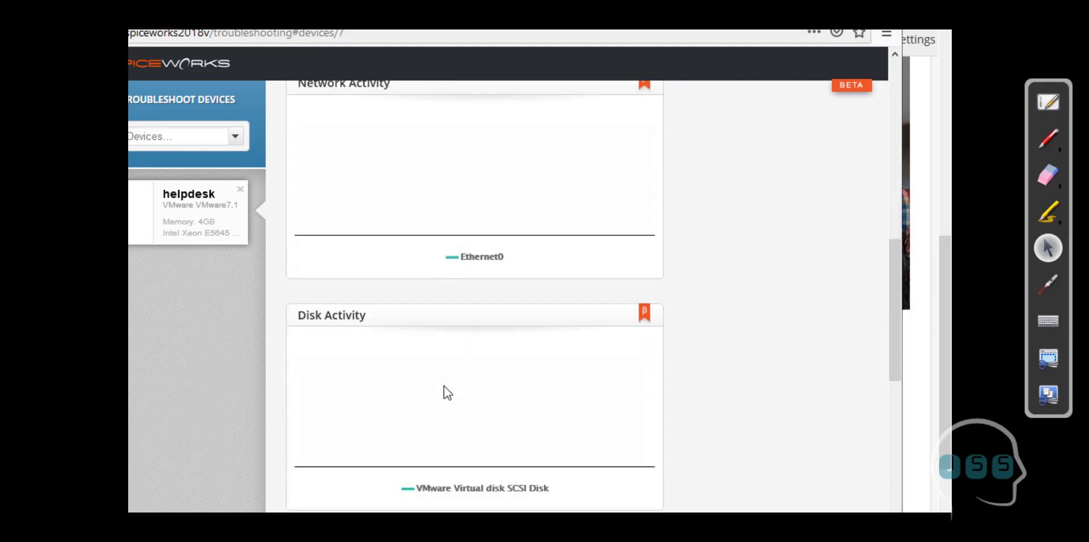
{"action": "scroll", "coordinate": [444, 390], "scroll_direction": "down", "scroll_amount": 3}
{"action": "scroll", "coordinate": [445, 390], "scroll_direction": "down", "scroll_amount": 3}
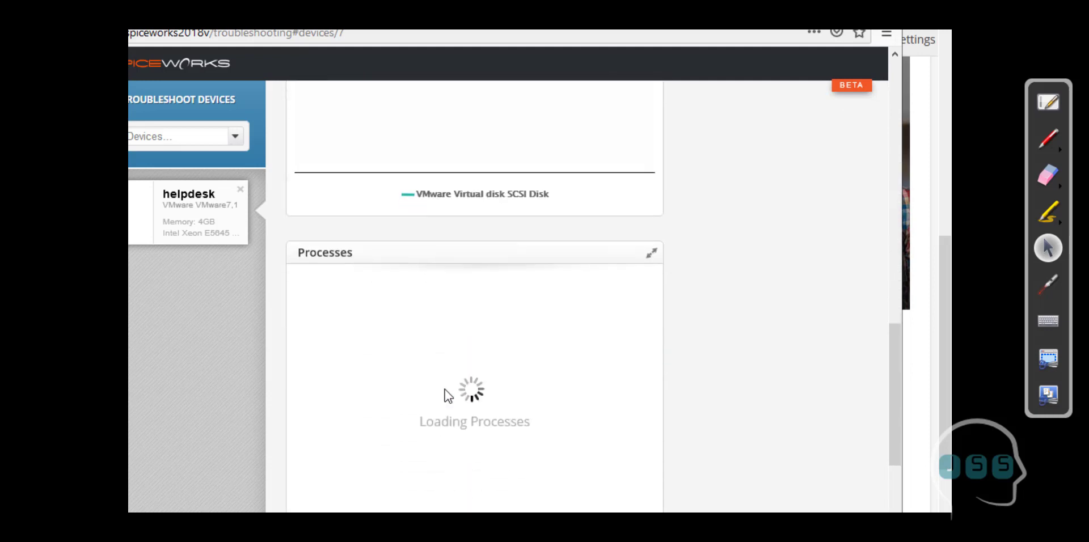
{"action": "scroll", "coordinate": [444, 394], "scroll_direction": "down", "scroll_amount": 4}
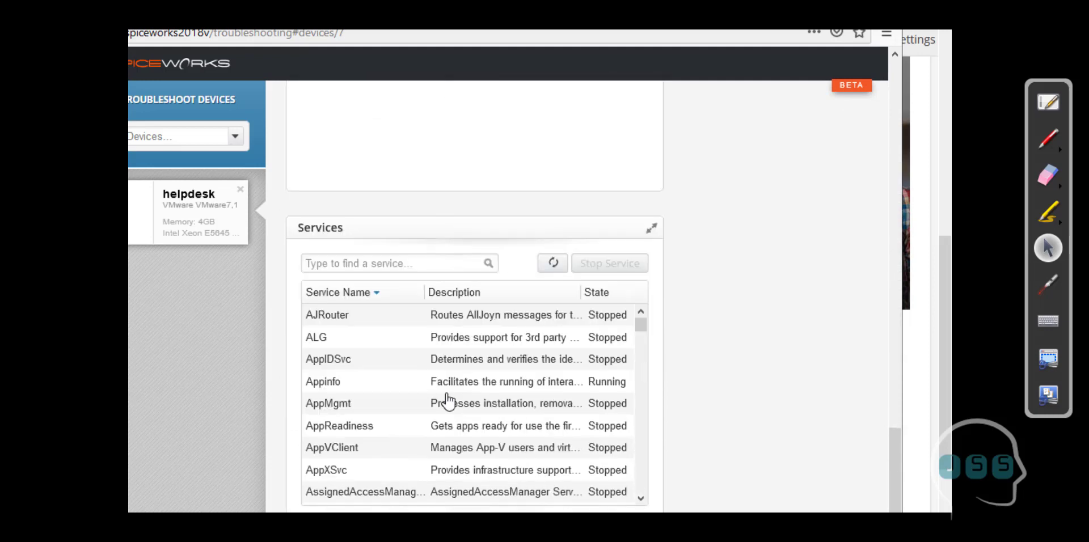
Select the AJRouter service in the Services list to view its control options, and close the helpdesk troubleshooting window.
{"action": "left_click", "coordinate": [446, 328]}
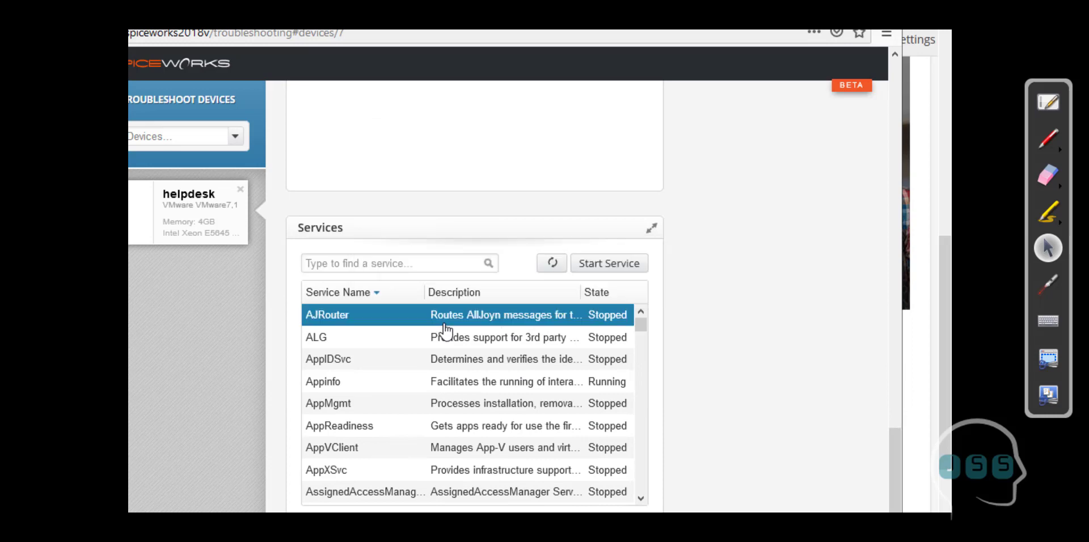
{"action": "left_click", "coordinate": [614, 277]}
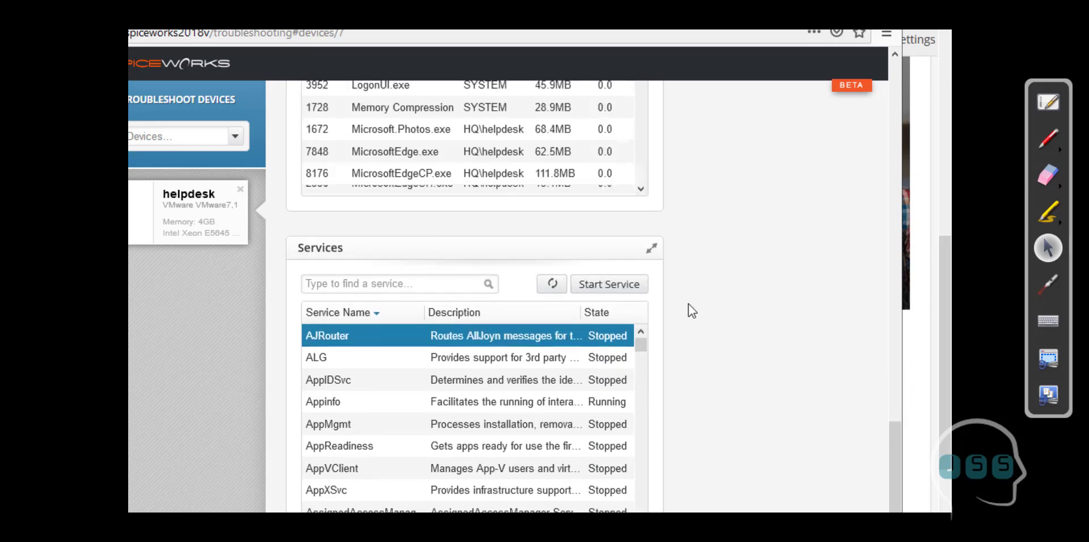
{"action": "scroll", "coordinate": [686, 310], "scroll_direction": "up", "scroll_amount": 5}
{"action": "left_click", "coordinate": [504, 336]}
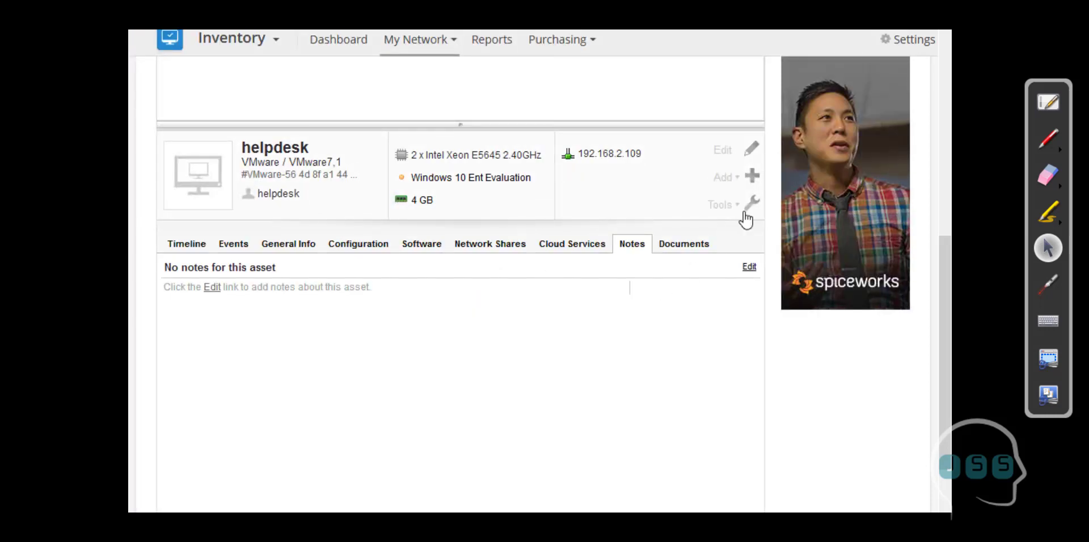
Compare the helpdesk desktop with the dc device and view the devices available for comparison, keeping helpdesk selected.
{"action": "mouse_move", "coordinate": [745, 214]}
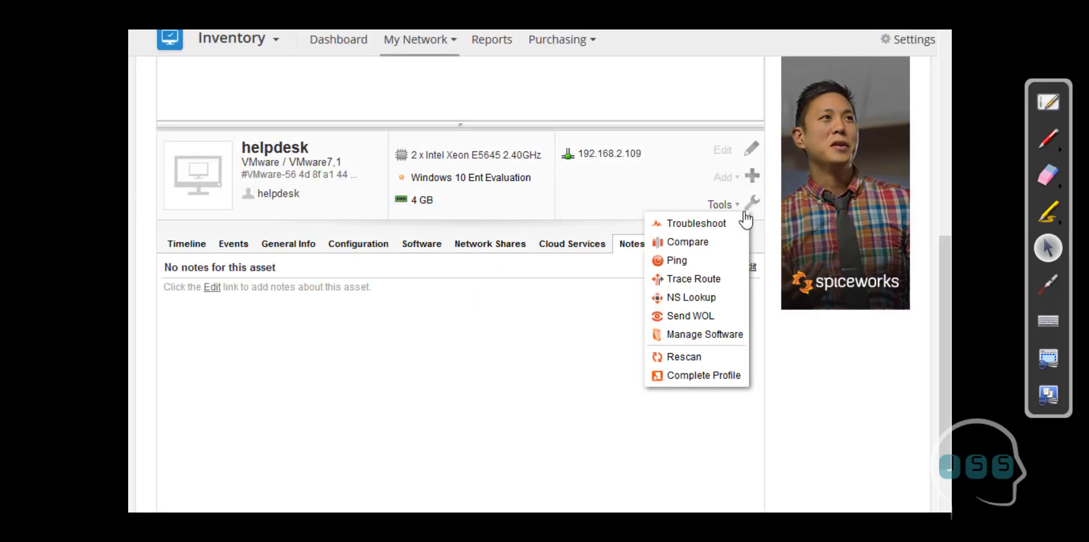
{"action": "left_click", "coordinate": [722, 248]}
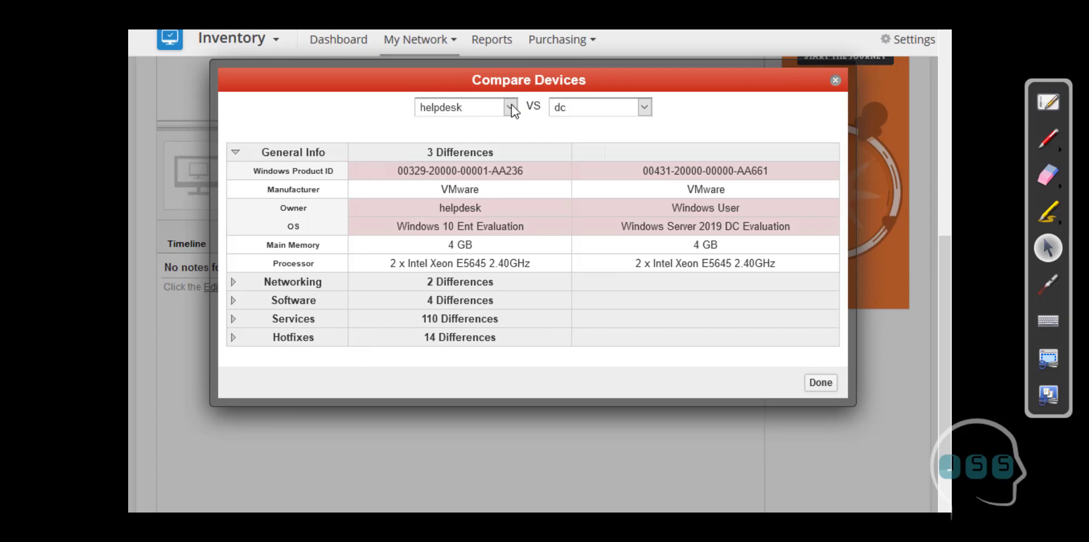
{"action": "left_click", "coordinate": [512, 109]}
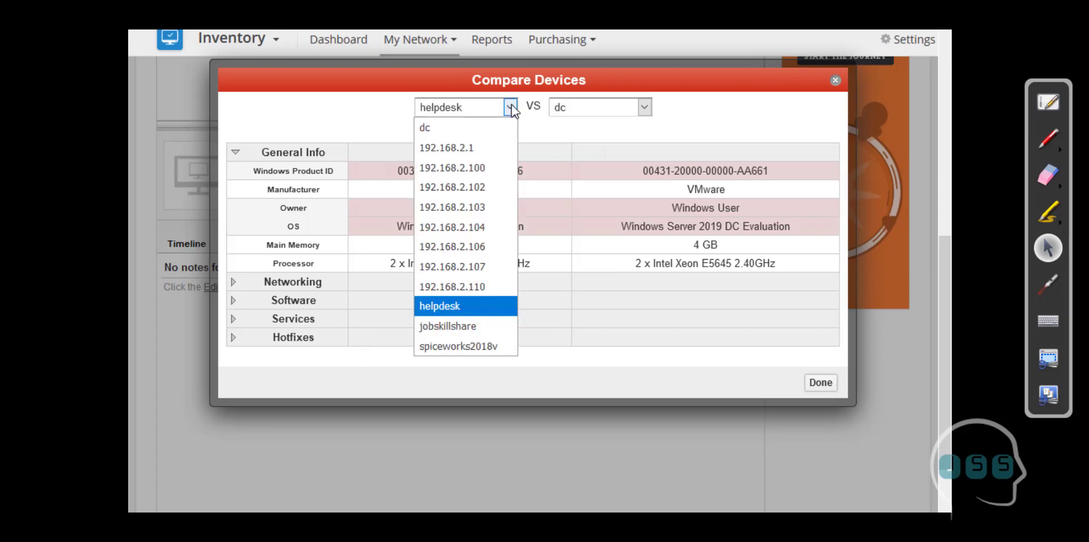
{"action": "left_click", "coordinate": [603, 146]}
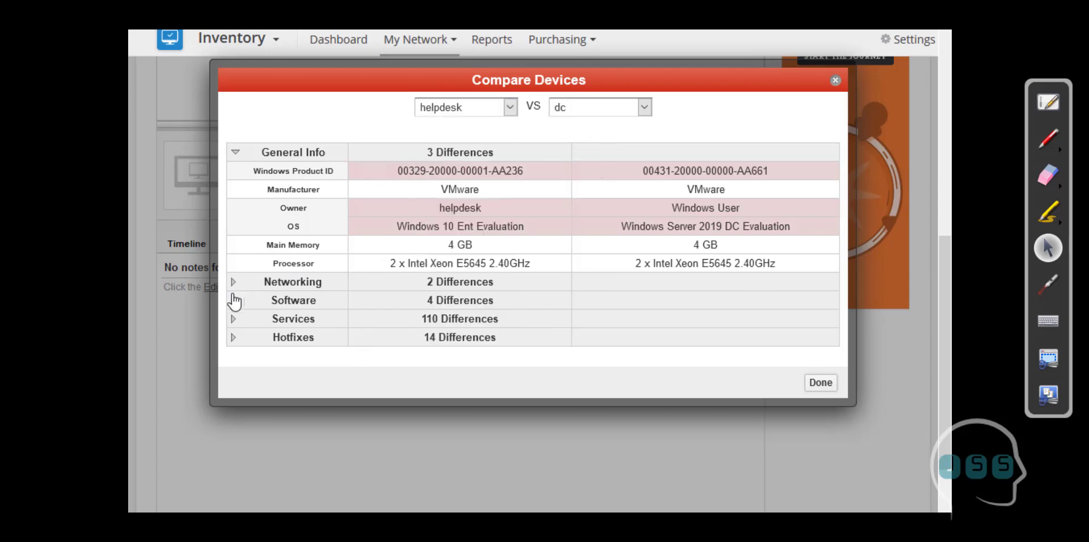
Expand and review the Hotfixes differences between helpdesk and dc, and close the device comparison.
{"action": "left_click", "coordinate": [242, 334]}
{"action": "scroll", "coordinate": [544, 356], "scroll_direction": "down", "scroll_amount": 2}
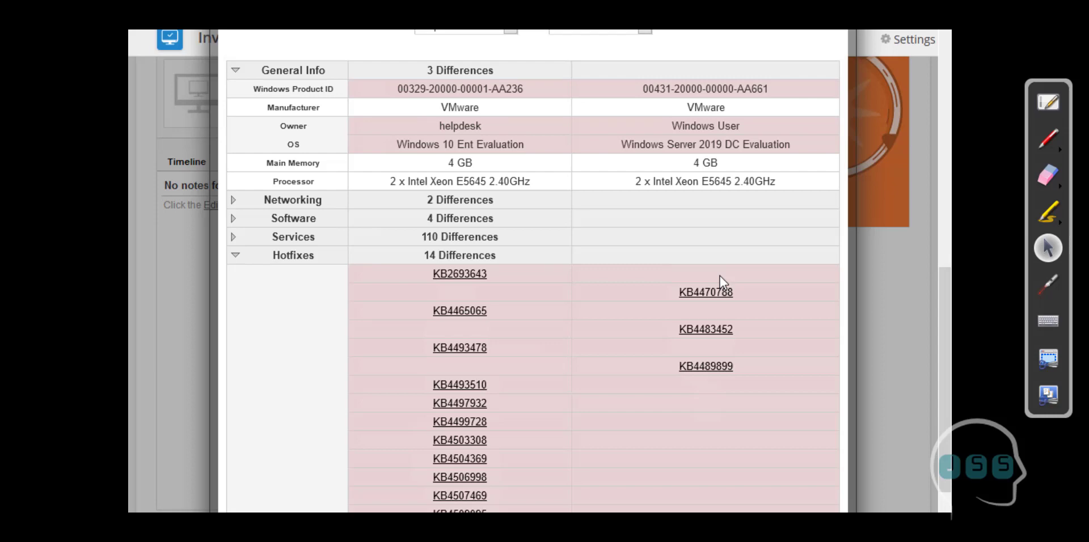
{"action": "scroll", "coordinate": [536, 117], "scroll_direction": "up", "scroll_amount": 3}
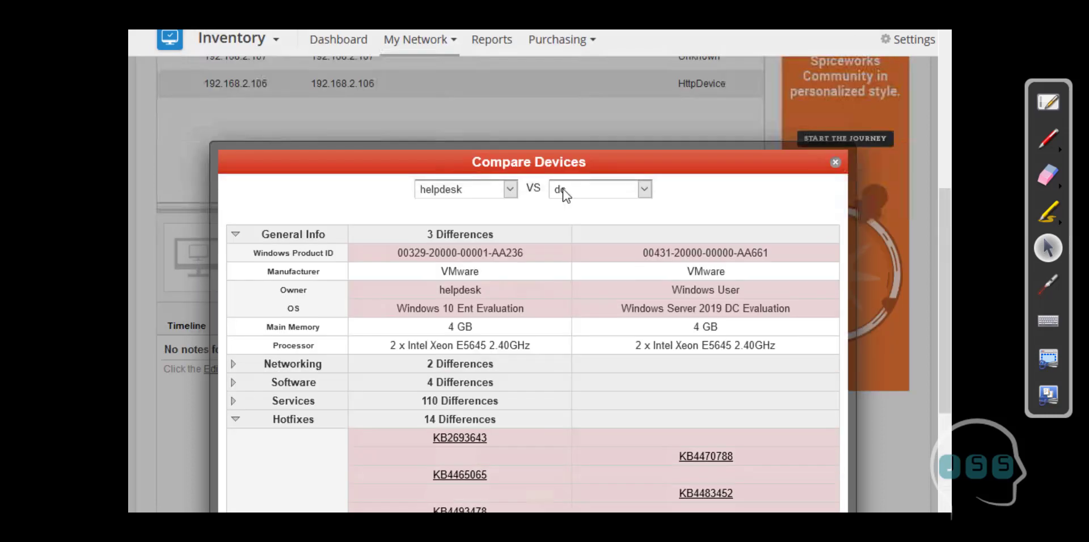
{"action": "left_click", "coordinate": [835, 164]}
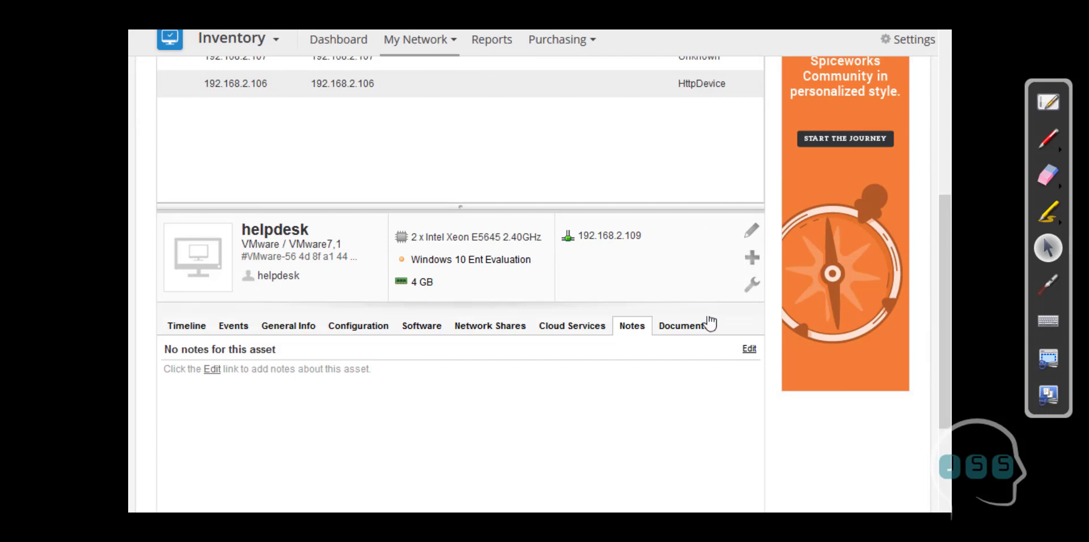
Open the list of software that can be uninstalled from the helpdesk desktop.
{"action": "left_click", "coordinate": [732, 287]}
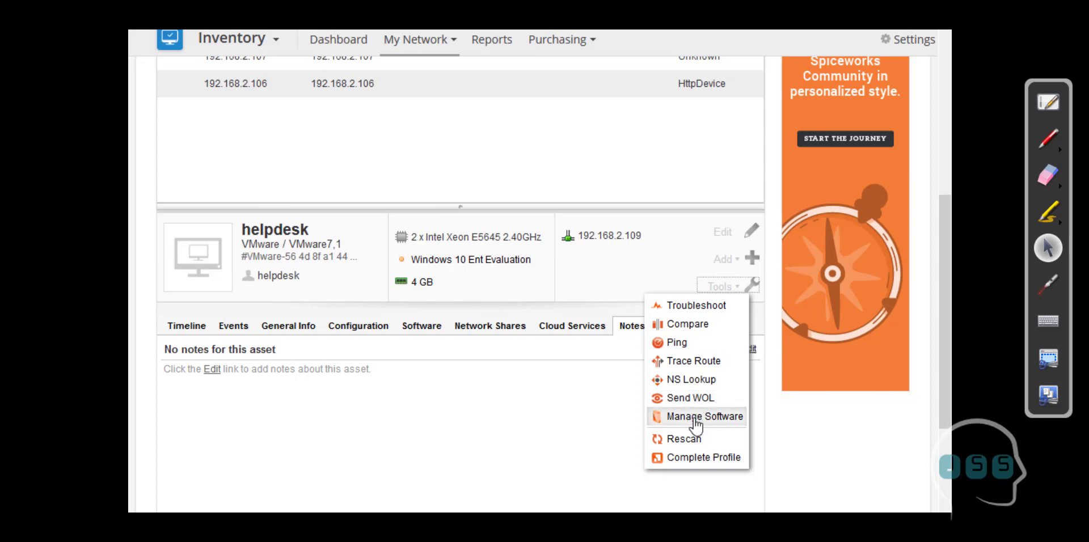
{"action": "left_click", "coordinate": [696, 421]}
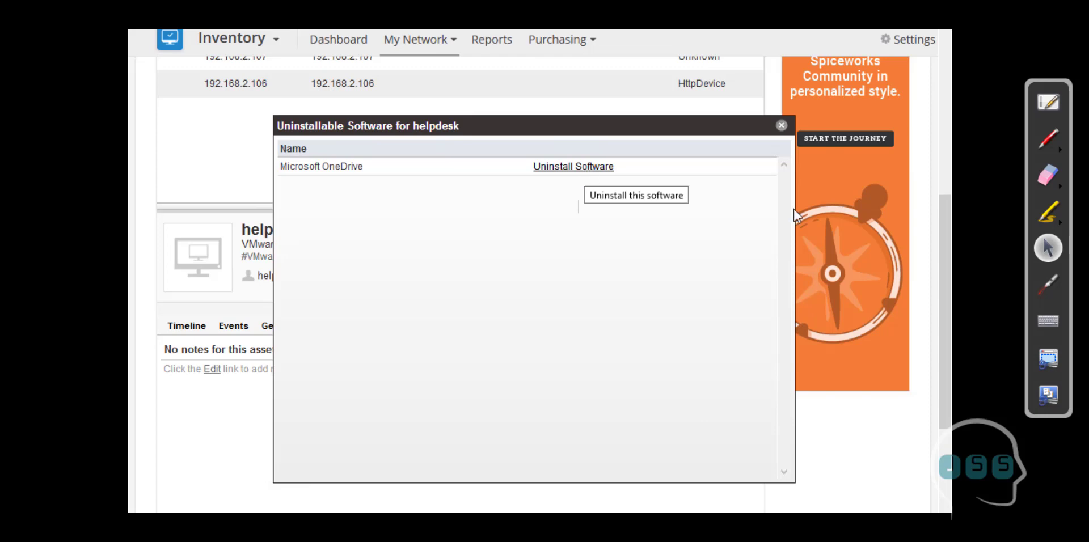
Close the uninstallable software list, and open and review the complete profile of the helpdesk device.
{"action": "left_click", "coordinate": [782, 126]}
{"action": "left_click", "coordinate": [739, 289]}
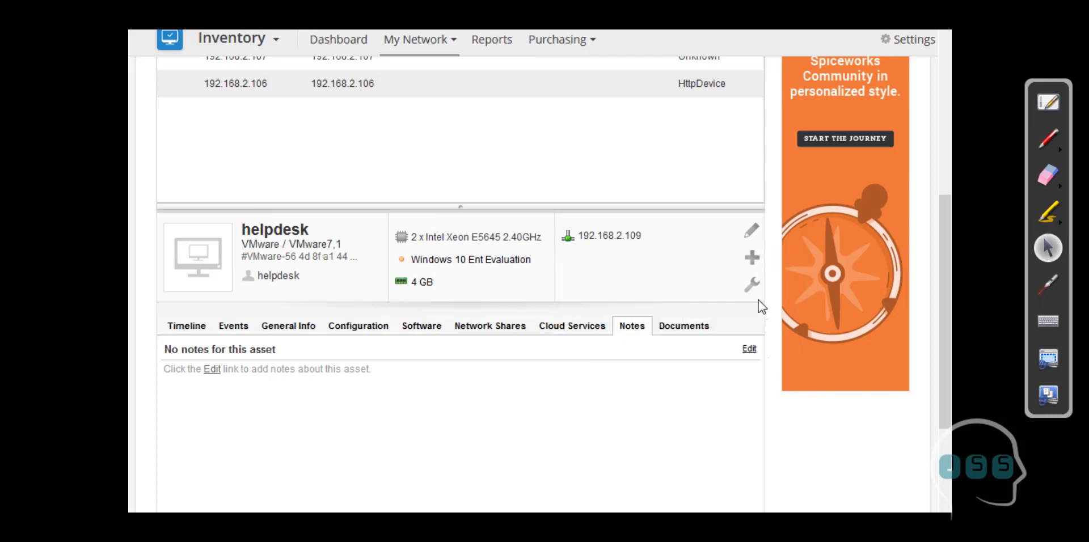
{"action": "left_click", "coordinate": [750, 286]}
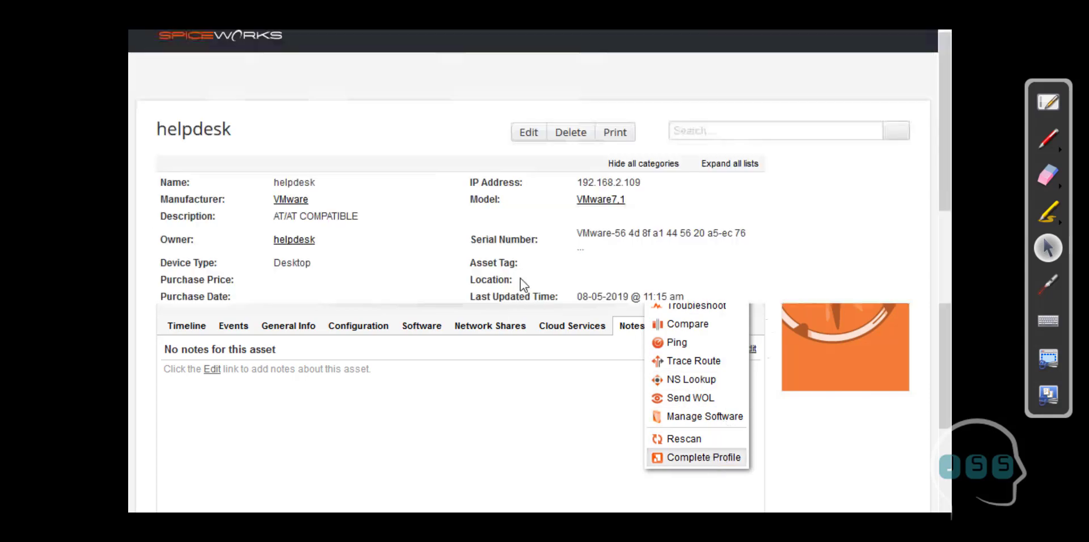
{"action": "scroll", "coordinate": [536, 290], "scroll_direction": "down", "scroll_amount": 15}
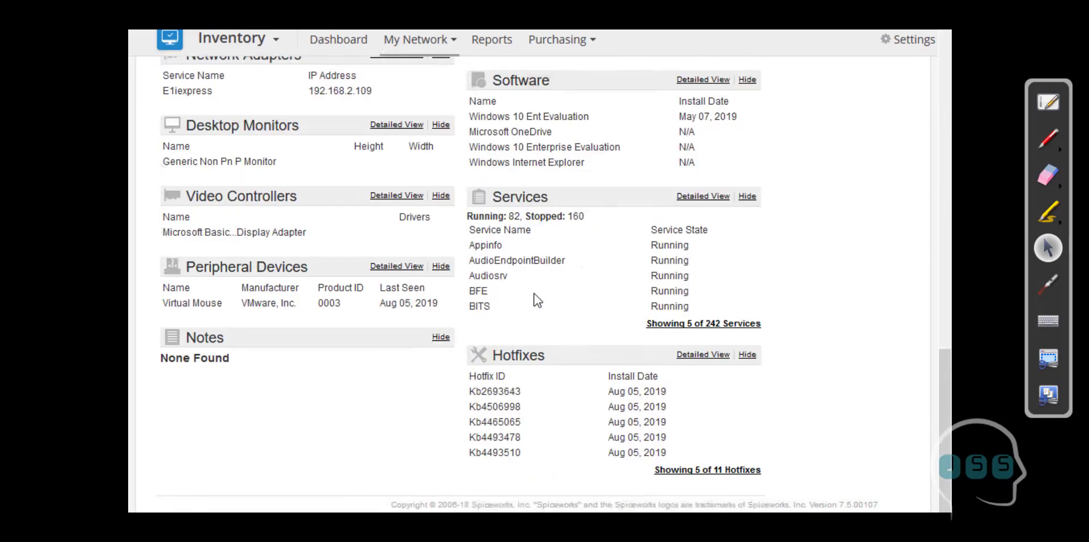
{"action": "scroll", "coordinate": [534, 301], "scroll_direction": "up", "scroll_amount": 15}
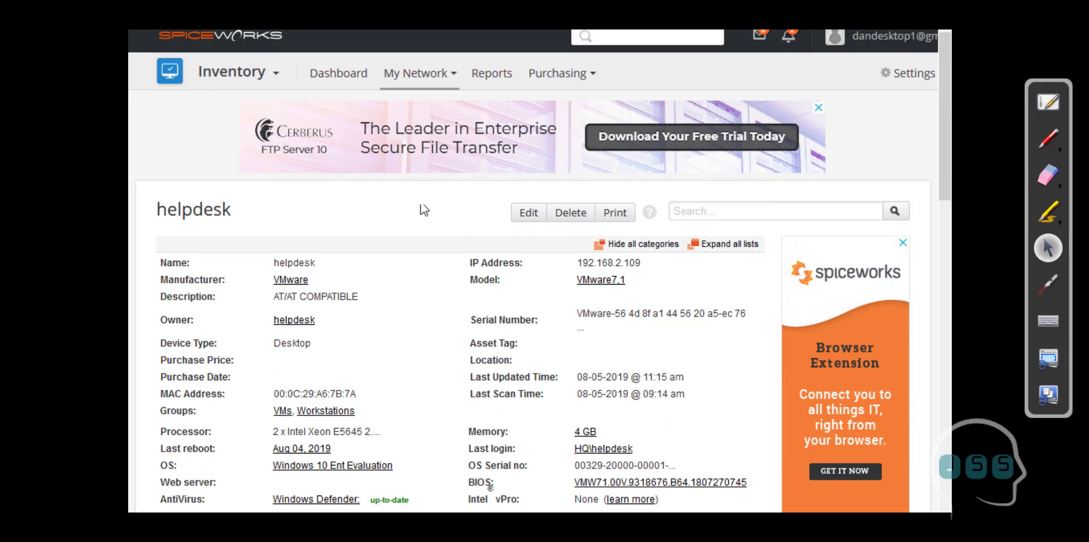
Return to the All Devices list and look through the devices on the network.
{"action": "scroll", "coordinate": [467, 245], "scroll_direction": "down", "scroll_amount": 10}
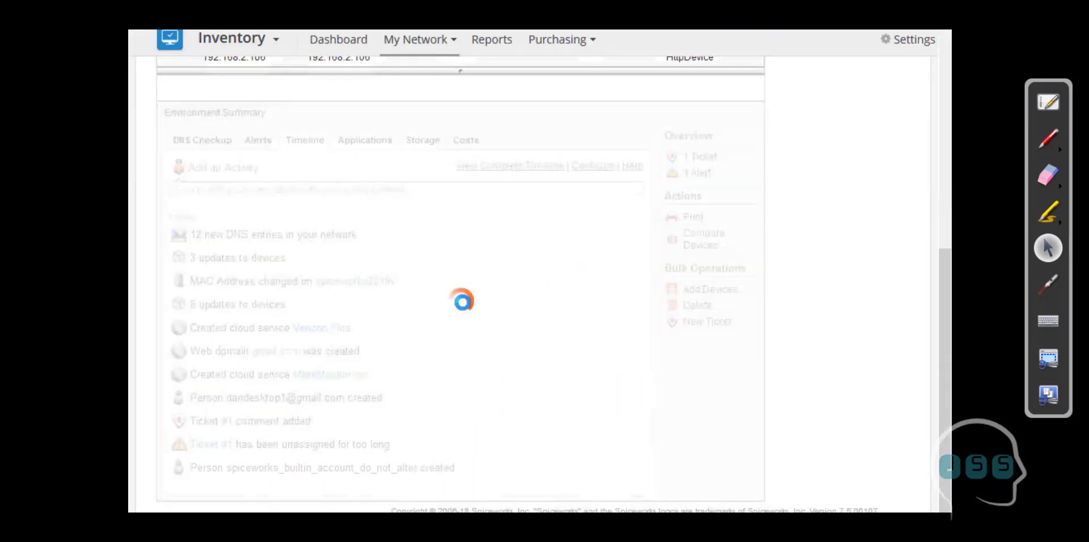
{"action": "scroll", "coordinate": [425, 284], "scroll_direction": "up", "scroll_amount": 5}
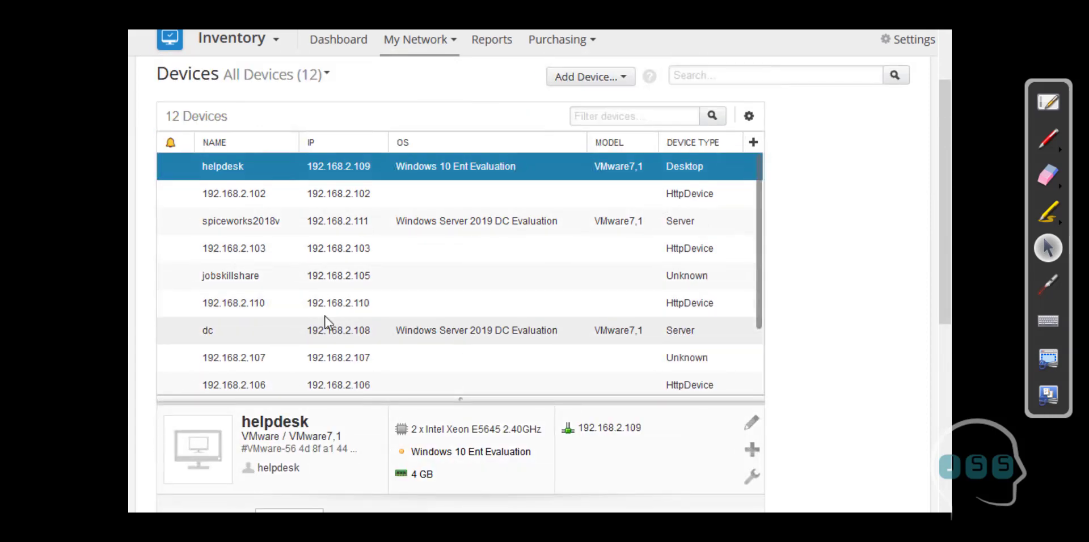
{"action": "scroll", "coordinate": [424, 363], "scroll_direction": "down", "scroll_amount": 3}
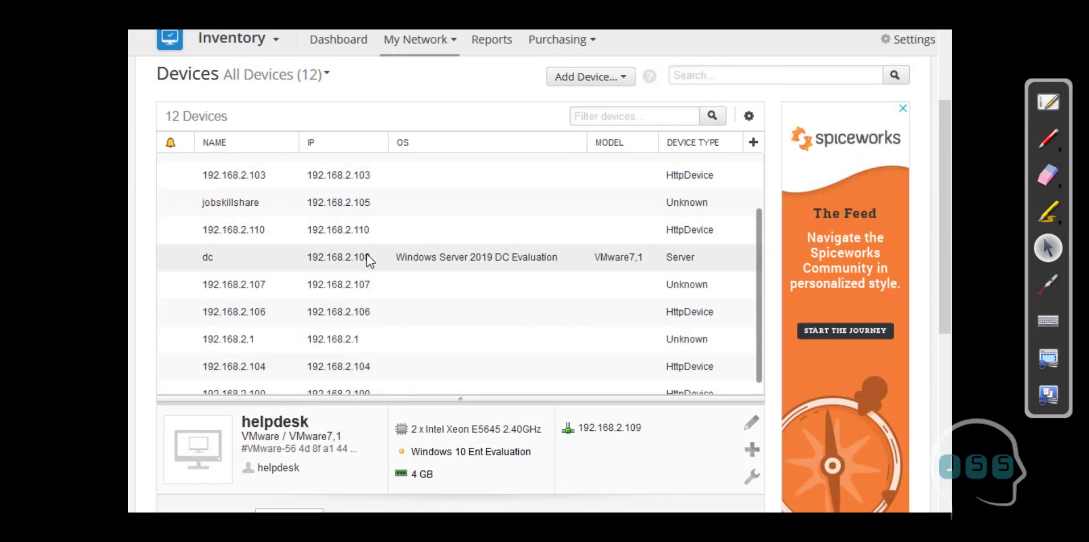
{"action": "scroll", "coordinate": [661, 152], "scroll_direction": "up", "scroll_amount": 3}
{"action": "scroll", "coordinate": [857, 178], "scroll_direction": "up", "scroll_amount": 3}
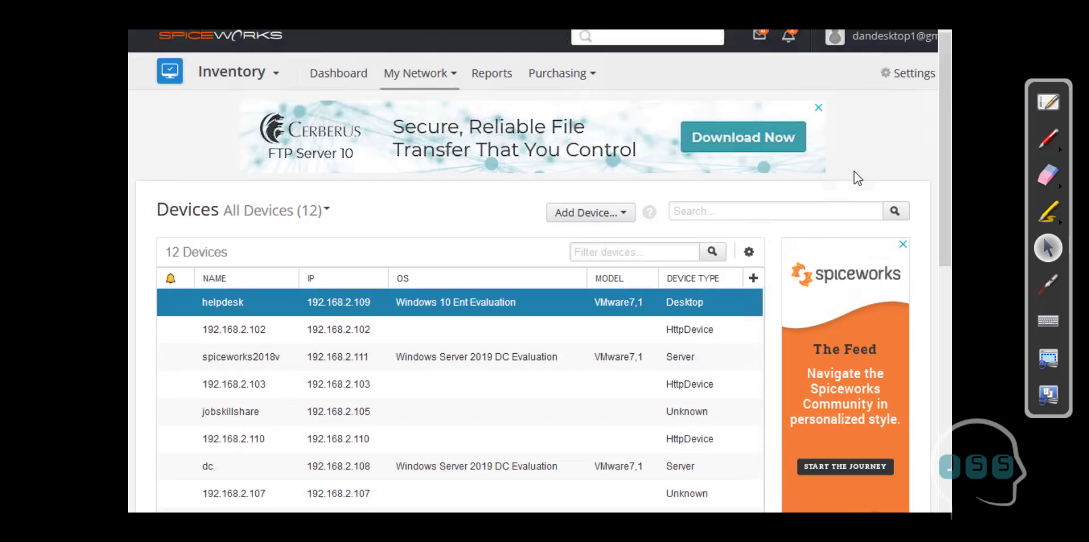
Search the inventory for "dc" from the Devices page.
{"action": "left_click", "coordinate": [800, 211]}
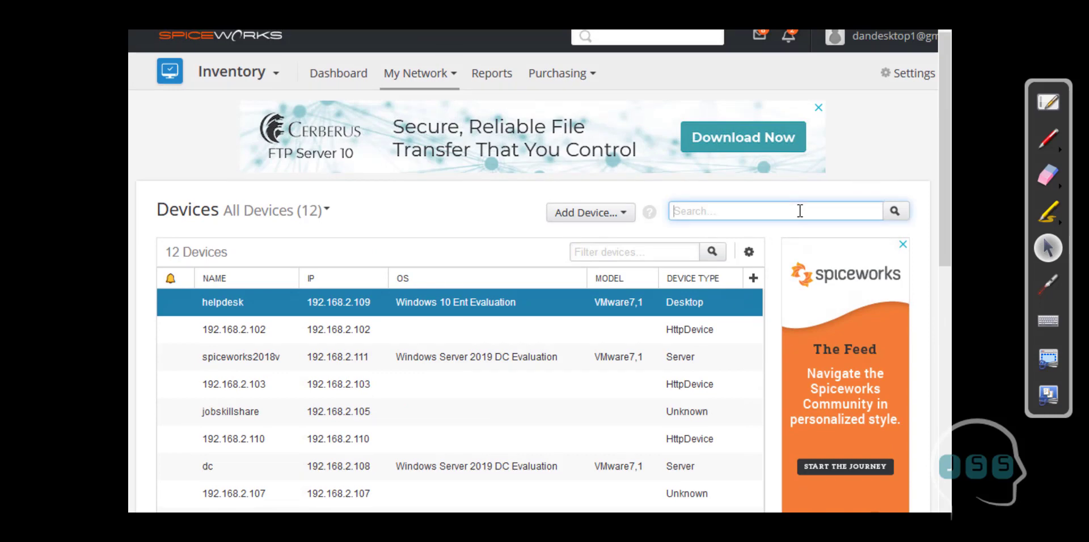
{"action": "type", "text": "dcm"}
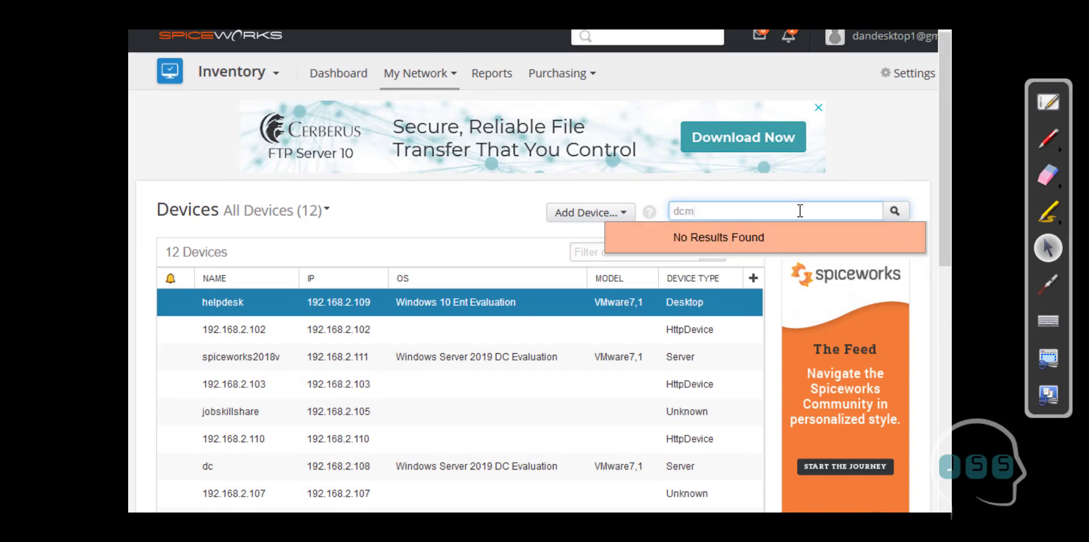
{"action": "key", "text": "BackSpace"}
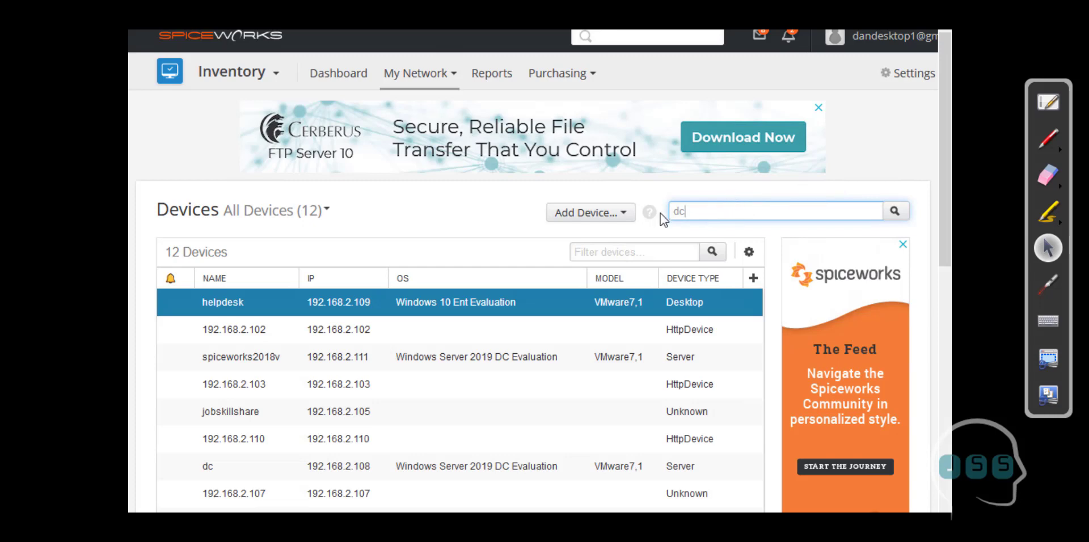
{"action": "double_click", "coordinate": [680, 211]}
{"action": "left_click", "coordinate": [894, 211]}
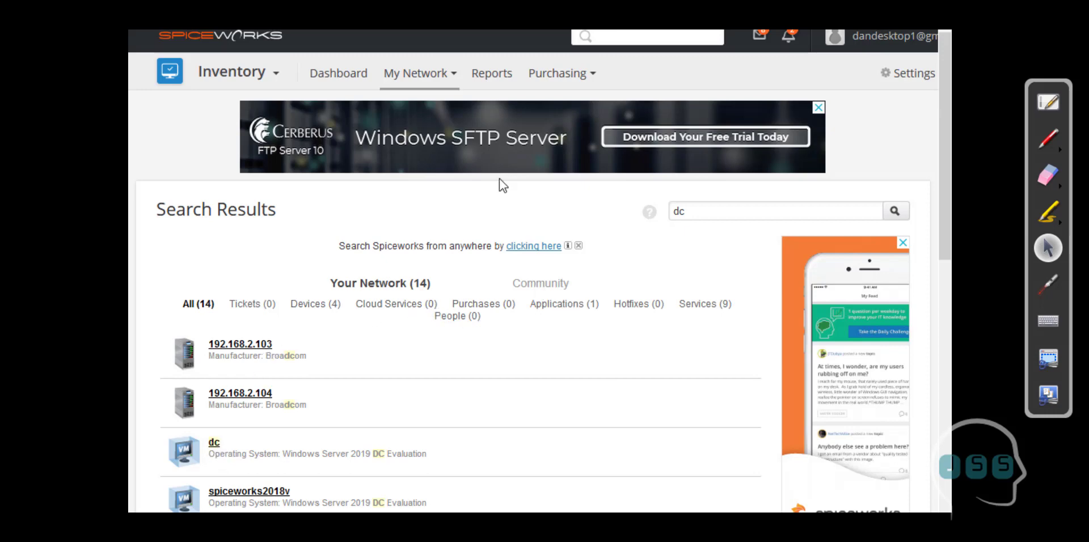
Open the Active Directory Configuration in the inventory settings and highlight the Sync with Active Directory Server heading.
{"action": "left_click", "coordinate": [450, 89]}
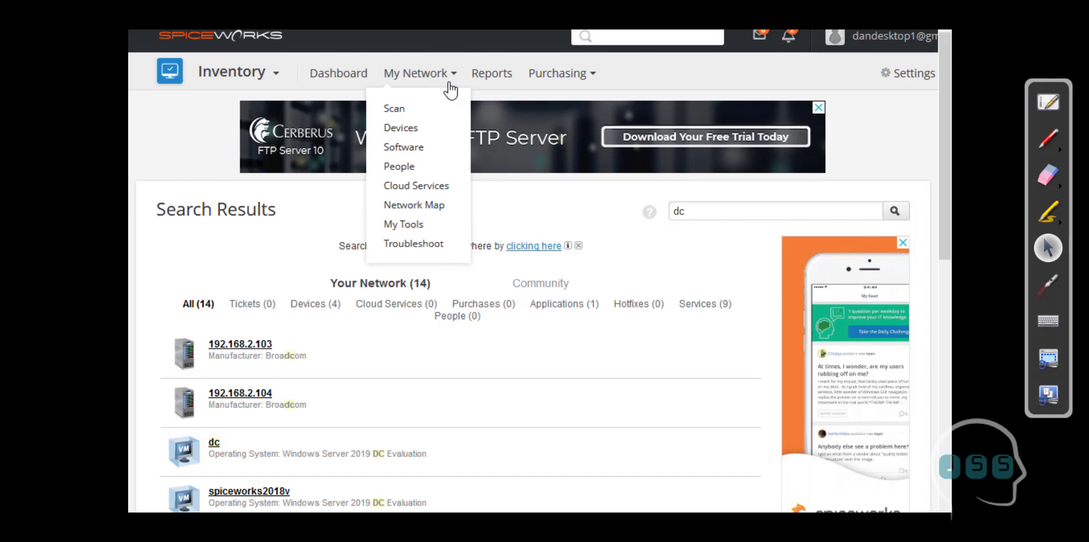
{"action": "left_click", "coordinate": [907, 85]}
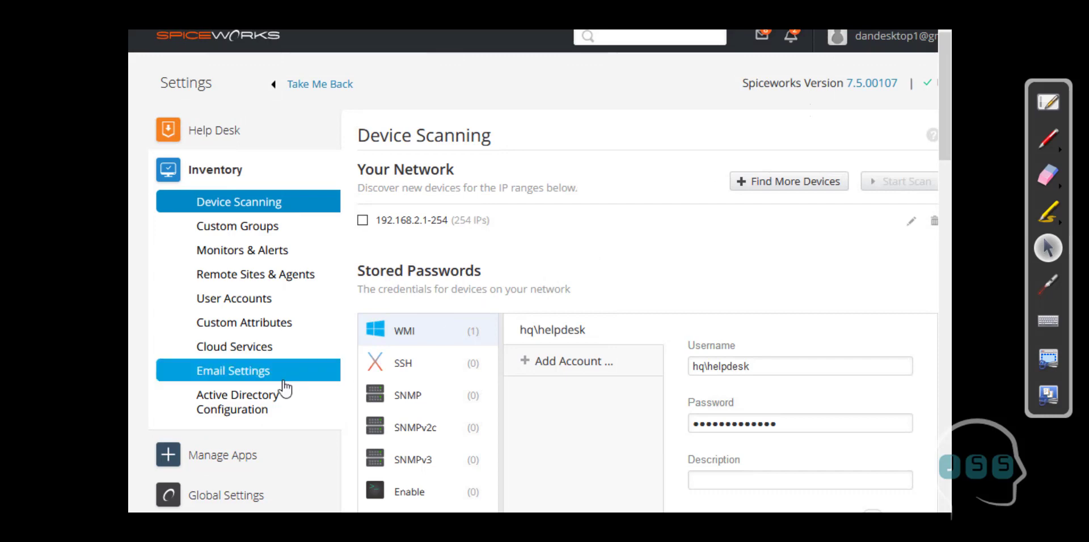
{"action": "left_click", "coordinate": [253, 408]}
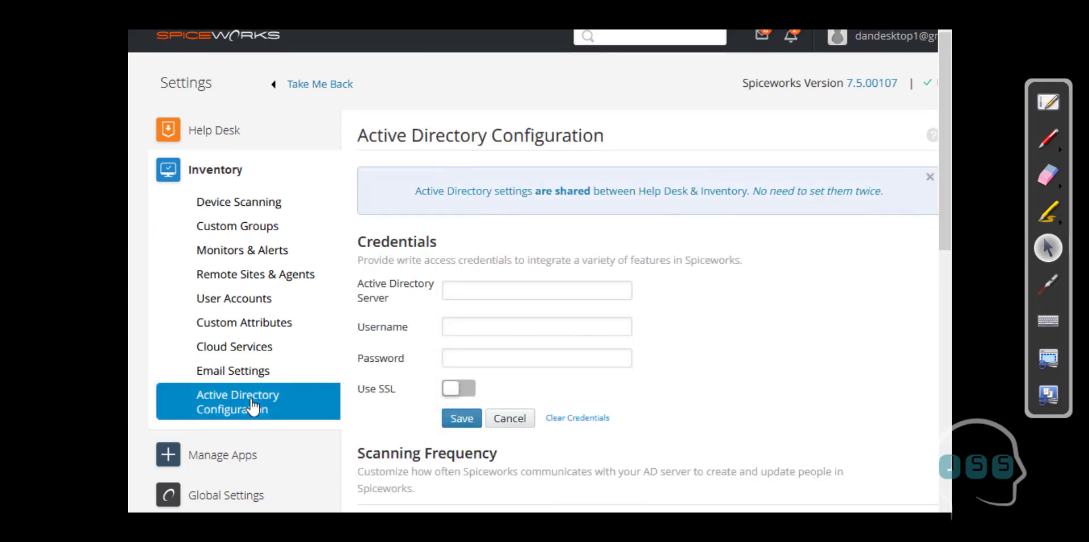
{"action": "scroll", "coordinate": [472, 346], "scroll_direction": "down", "scroll_amount": 2}
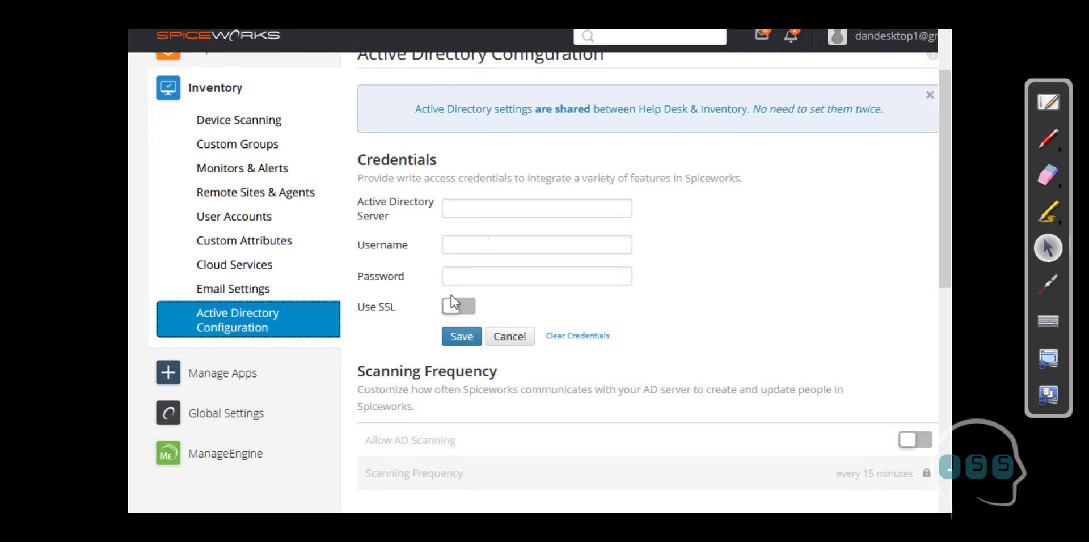
{"action": "scroll", "coordinate": [442, 388], "scroll_direction": "down", "scroll_amount": 3}
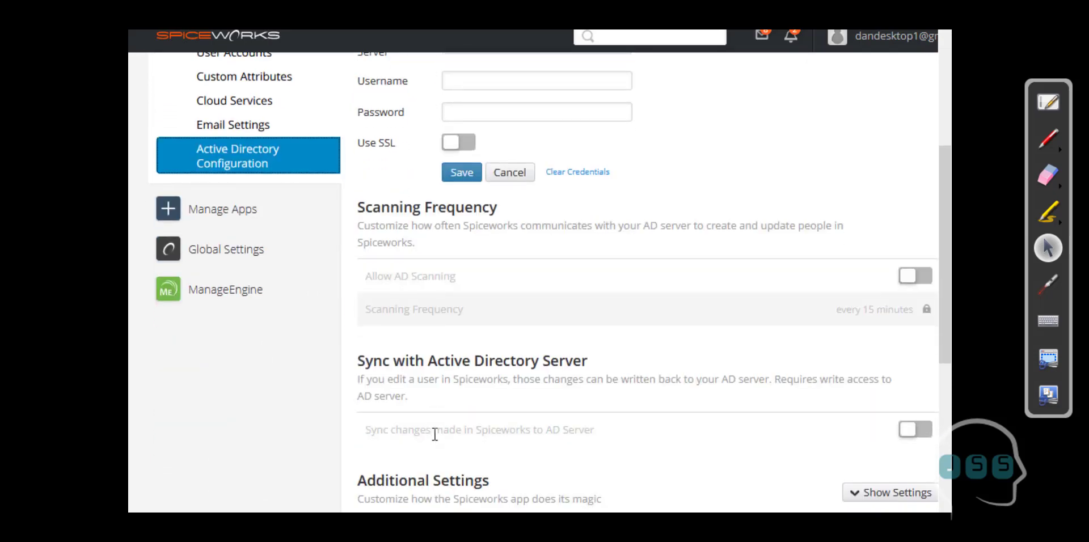
{"action": "left_click_drag", "start_coordinate": [359, 363], "coordinate": [607, 368]}
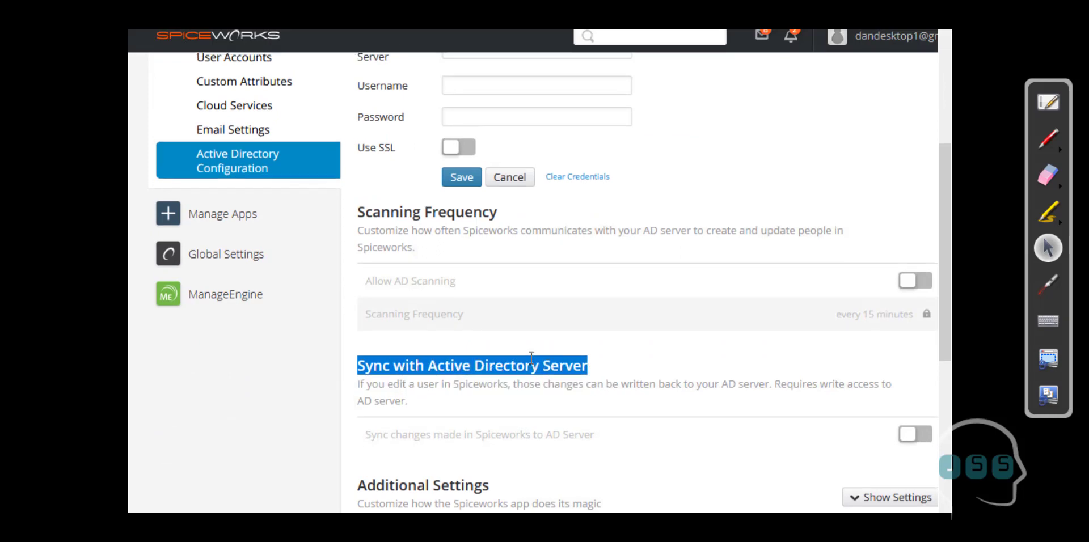
Review the Active Directory credentials fields together with the scanning frequency and sync settings.
{"action": "scroll", "coordinate": [530, 355], "scroll_direction": "up", "scroll_amount": 5}
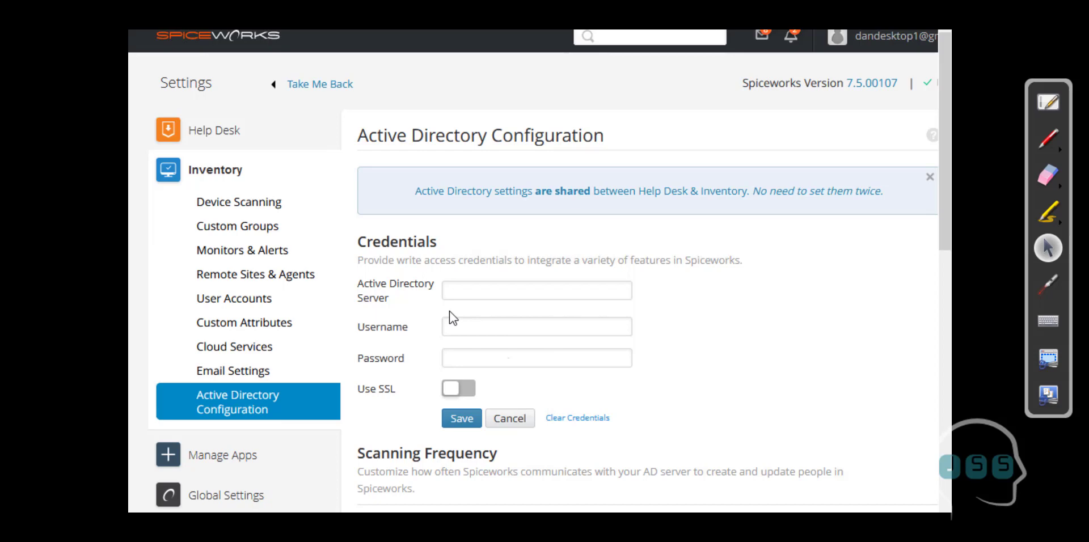
{"action": "scroll", "coordinate": [459, 425], "scroll_direction": "down", "scroll_amount": 3}
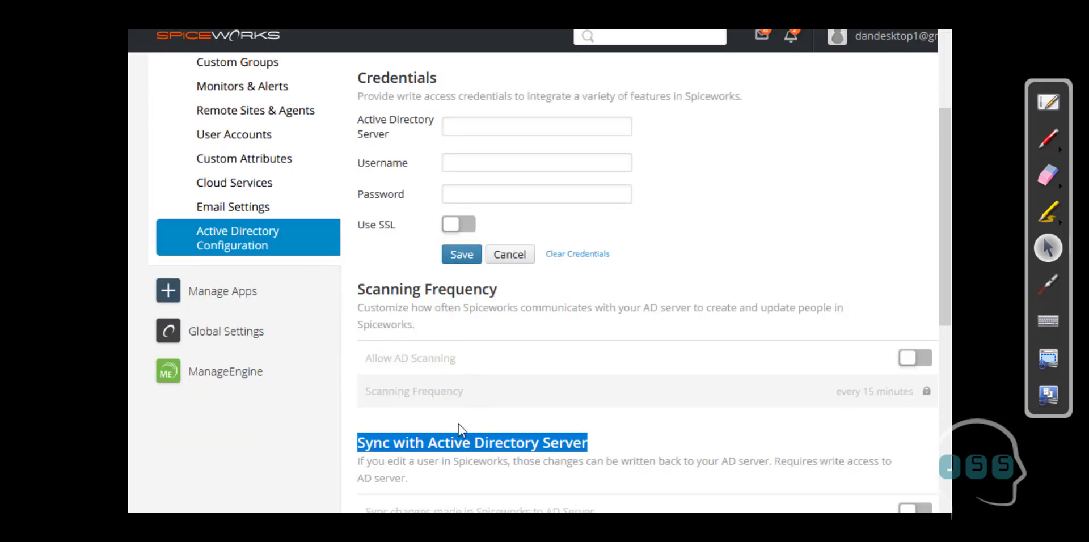
{"action": "scroll", "coordinate": [458, 425], "scroll_direction": "up", "scroll_amount": 3}
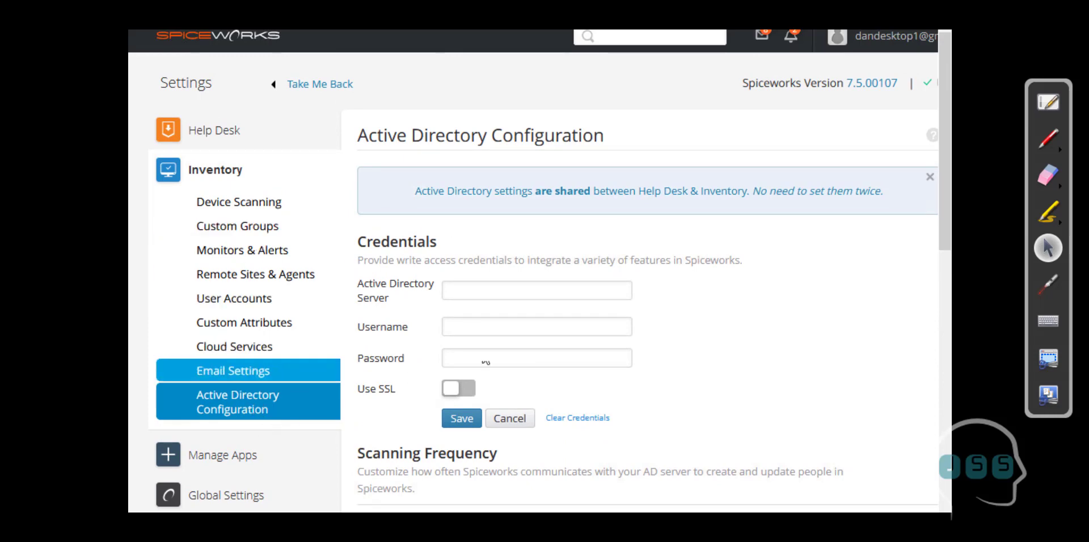
{"action": "scroll", "coordinate": [564, 385], "scroll_direction": "down", "scroll_amount": 1}
{"action": "scroll", "coordinate": [564, 386], "scroll_direction": "down", "scroll_amount": 5}
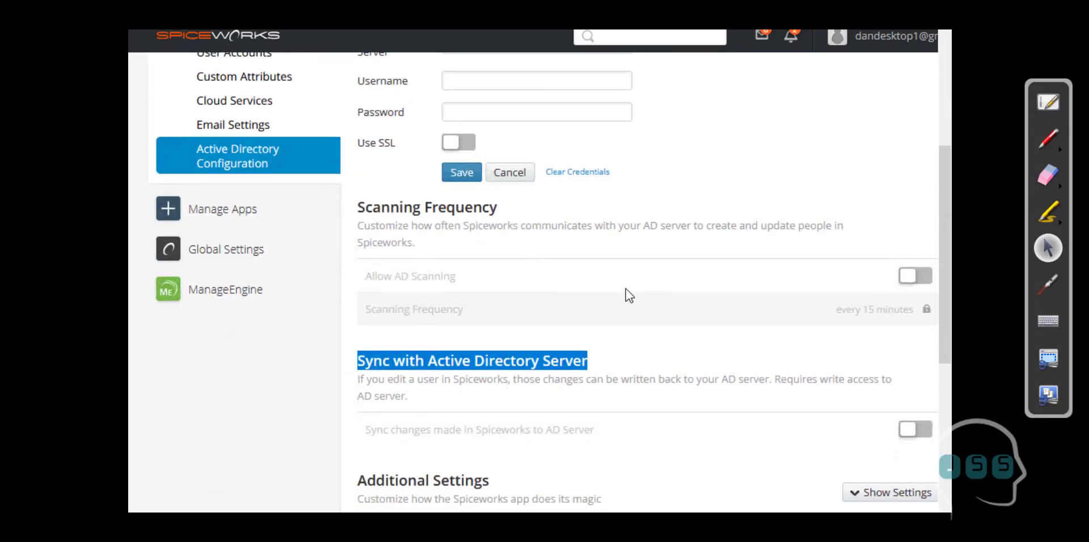
{"action": "scroll", "coordinate": [625, 288], "scroll_direction": "up", "scroll_amount": 3}
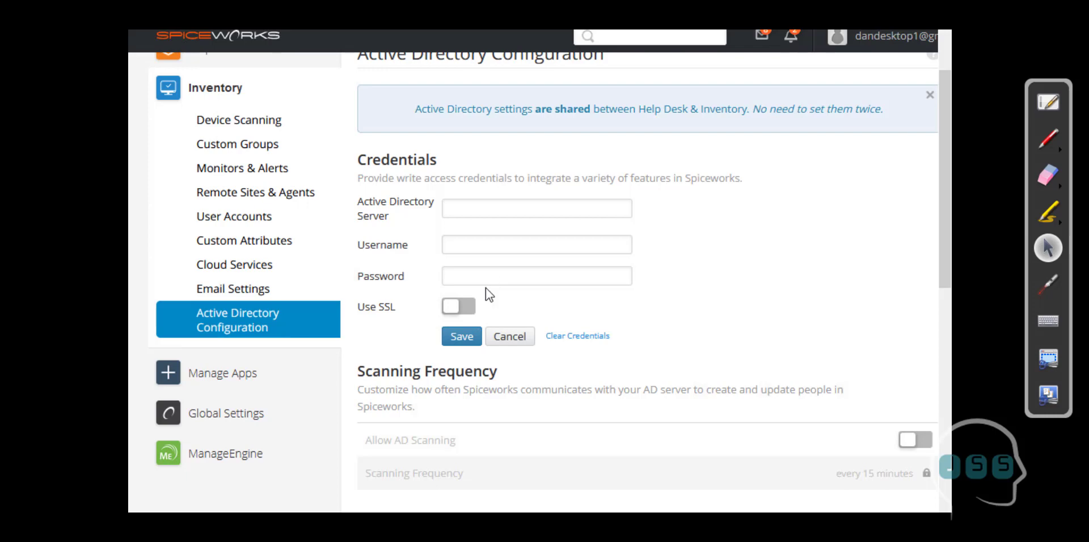
{"action": "scroll", "coordinate": [485, 288], "scroll_direction": "up", "scroll_amount": 2}
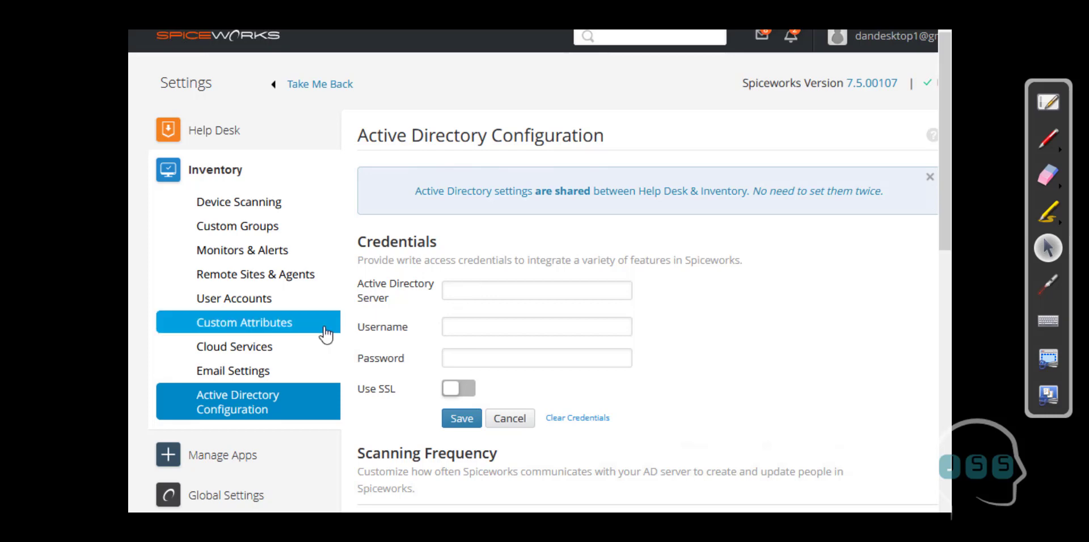
Open the Monitors & Alerts settings, highlight the Any Device offline monitor for Servers, and clear the highlight.
{"action": "left_click", "coordinate": [290, 256]}
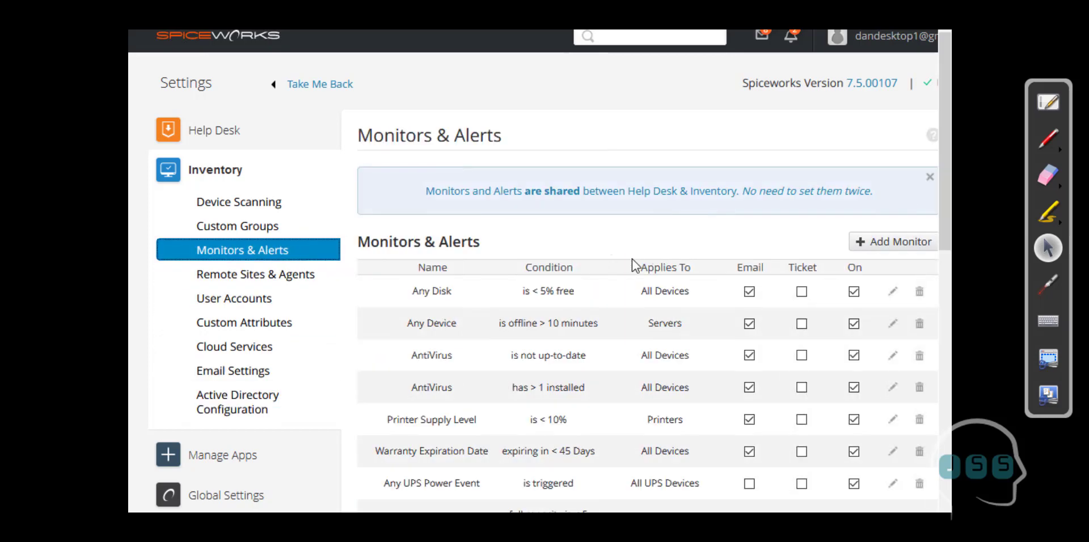
{"action": "scroll", "coordinate": [640, 266], "scroll_direction": "down", "scroll_amount": 3}
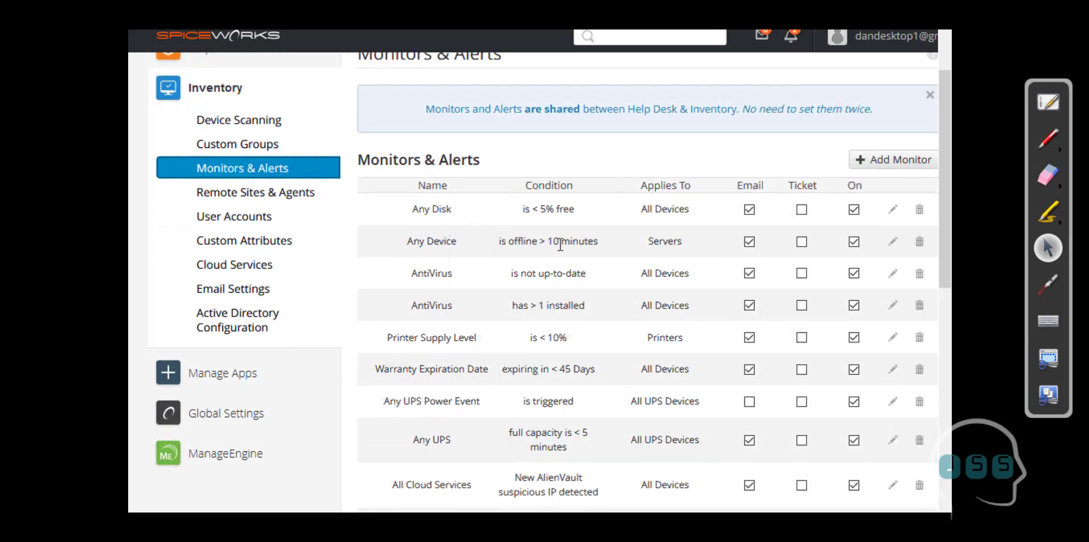
{"action": "left_click_drag", "start_coordinate": [549, 245], "coordinate": [402, 248]}
{"action": "left_click", "coordinate": [677, 243]}
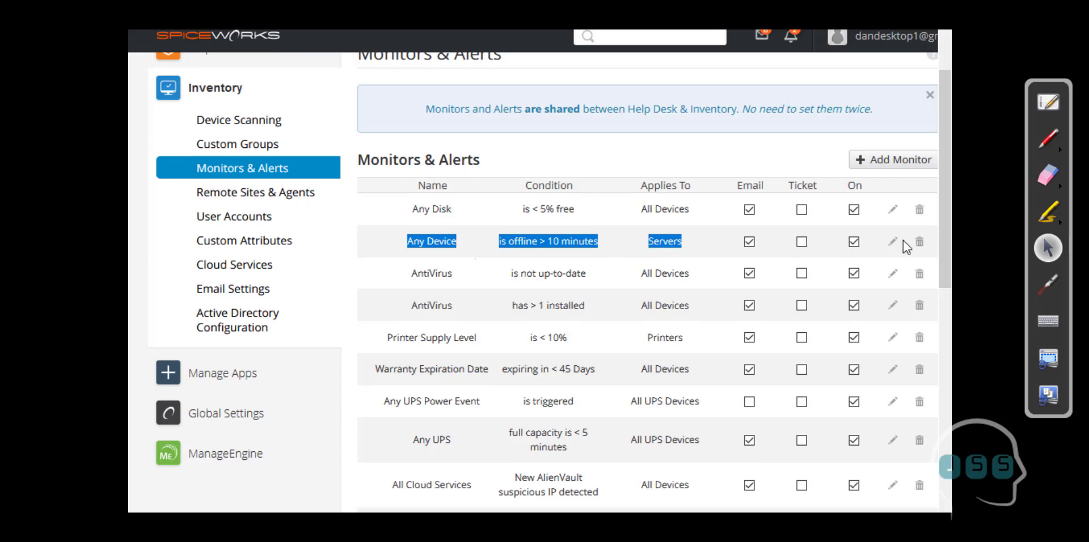
{"action": "left_click_drag", "start_coordinate": [554, 243], "coordinate": [559, 243]}
{"action": "left_click", "coordinate": [557, 243]}
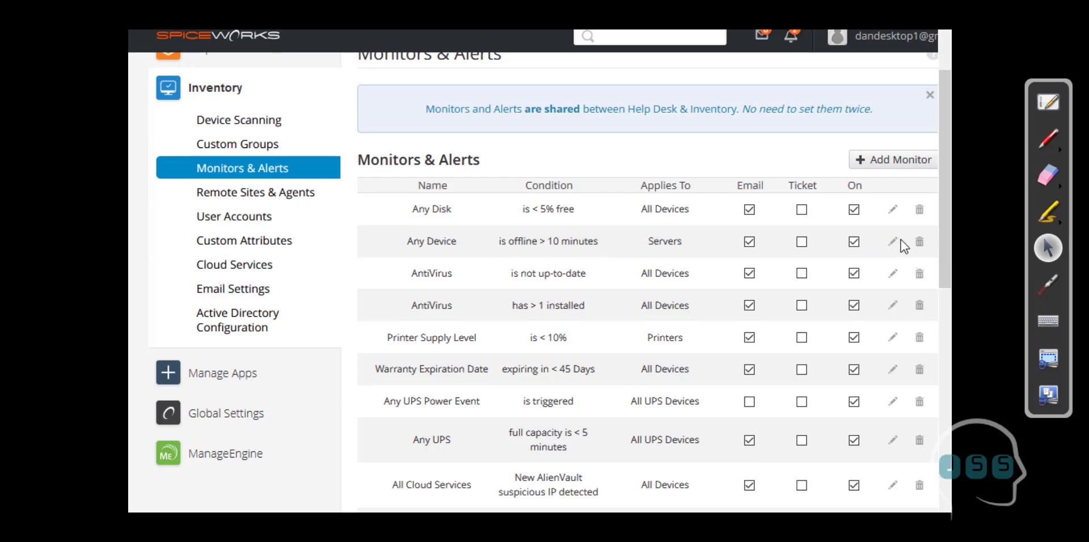
Examine the options for a new monitor using the Event type and All Devices group, and discard the form.
{"action": "left_click", "coordinate": [872, 168]}
{"action": "left_click", "coordinate": [521, 184]}
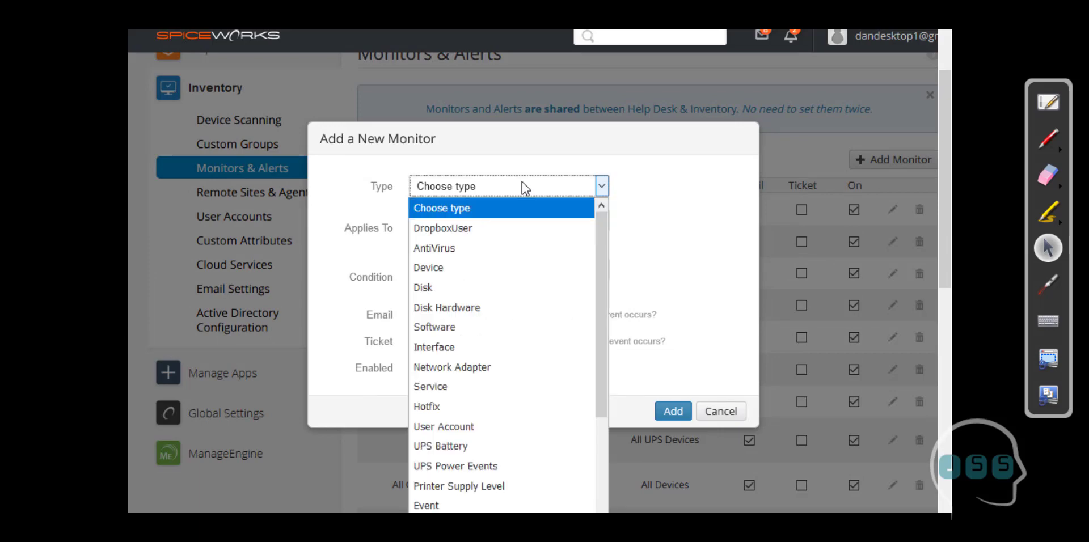
{"action": "scroll", "coordinate": [505, 340], "scroll_direction": "down", "scroll_amount": 3}
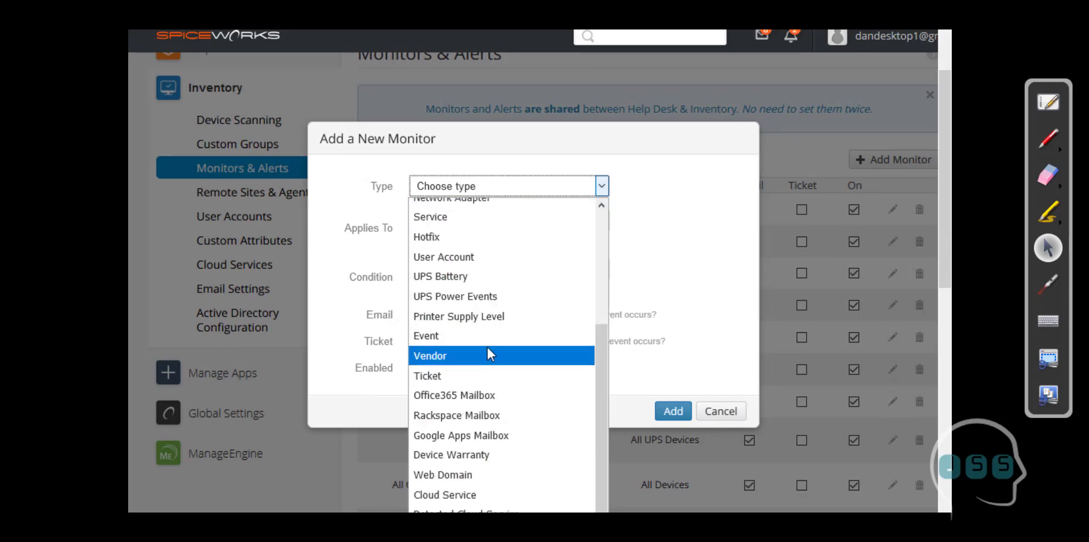
{"action": "left_click", "coordinate": [488, 336]}
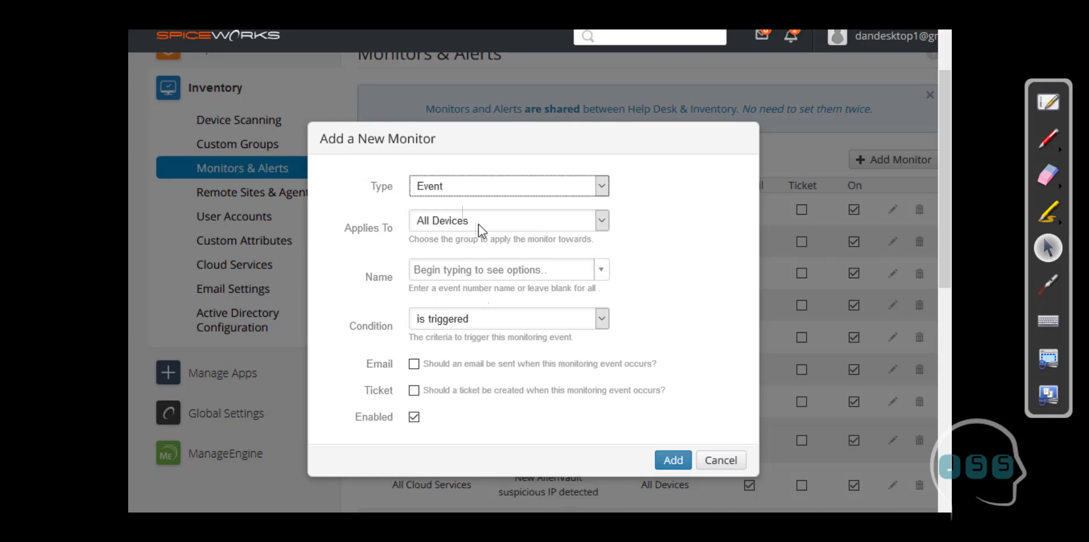
{"action": "left_click", "coordinate": [479, 223]}
{"action": "left_click", "coordinate": [633, 267]}
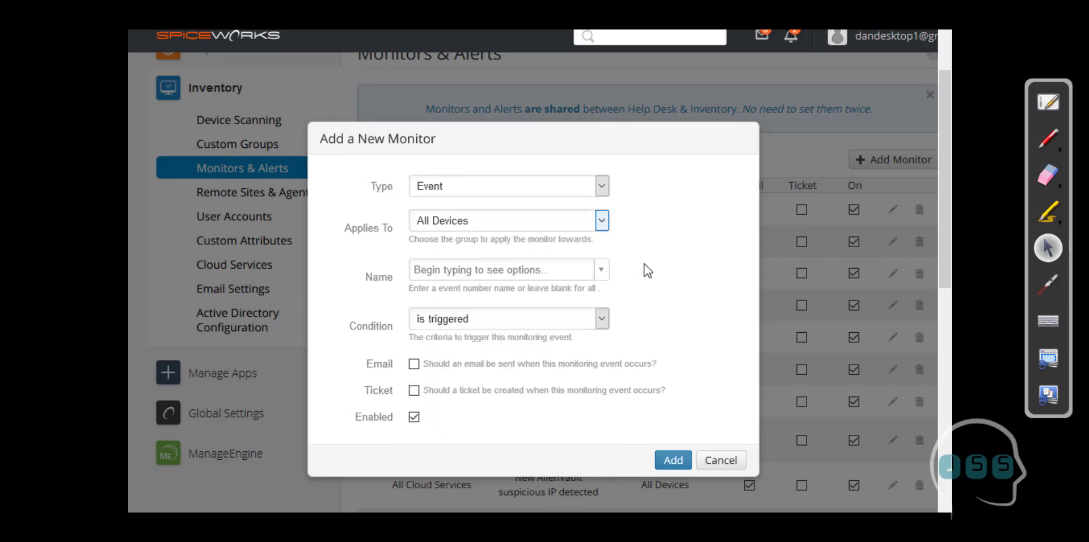
{"action": "left_click", "coordinate": [720, 461]}
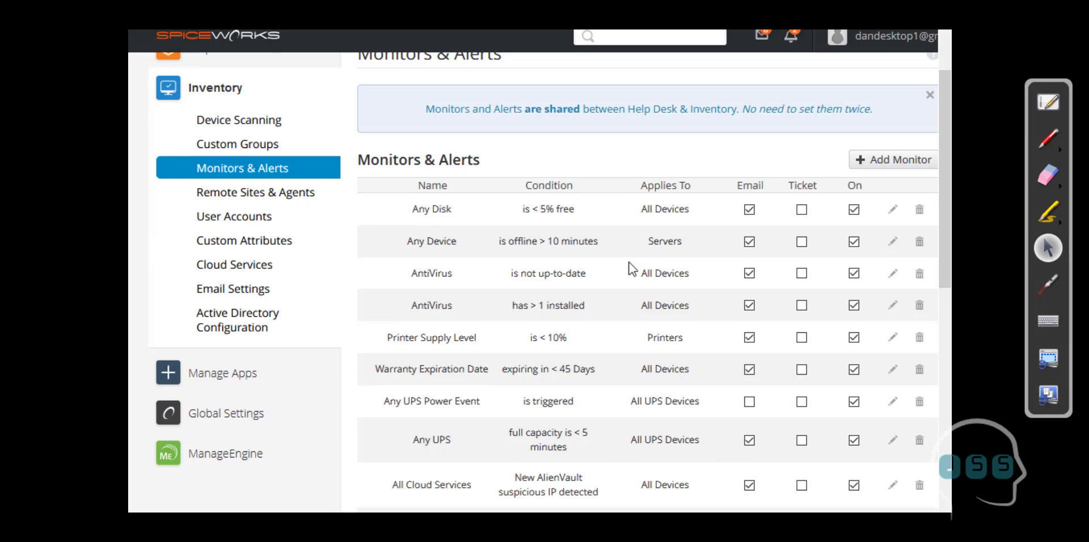
Review the remaining monitors and their conditions in the Monitors & Alerts list.
{"action": "scroll", "coordinate": [522, 286], "scroll_direction": "down", "scroll_amount": 3}
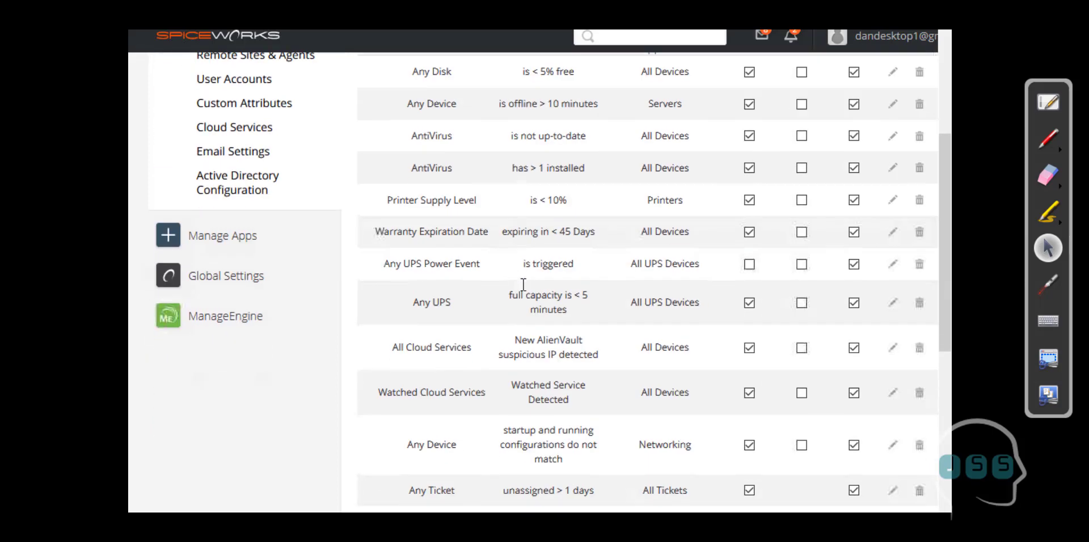
{"action": "scroll", "coordinate": [522, 285], "scroll_direction": "down", "scroll_amount": 2}
{"action": "scroll", "coordinate": [522, 285], "scroll_direction": "up", "scroll_amount": 7}
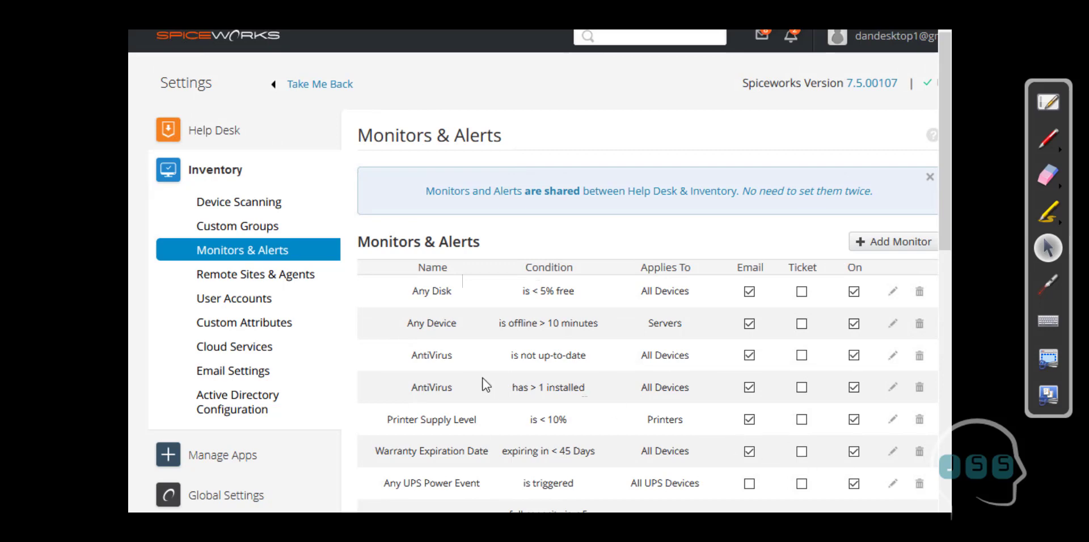
View the Remote Sites & Agents settings, and review the team, account and social login options in User Accounts.
{"action": "left_click", "coordinate": [304, 287]}
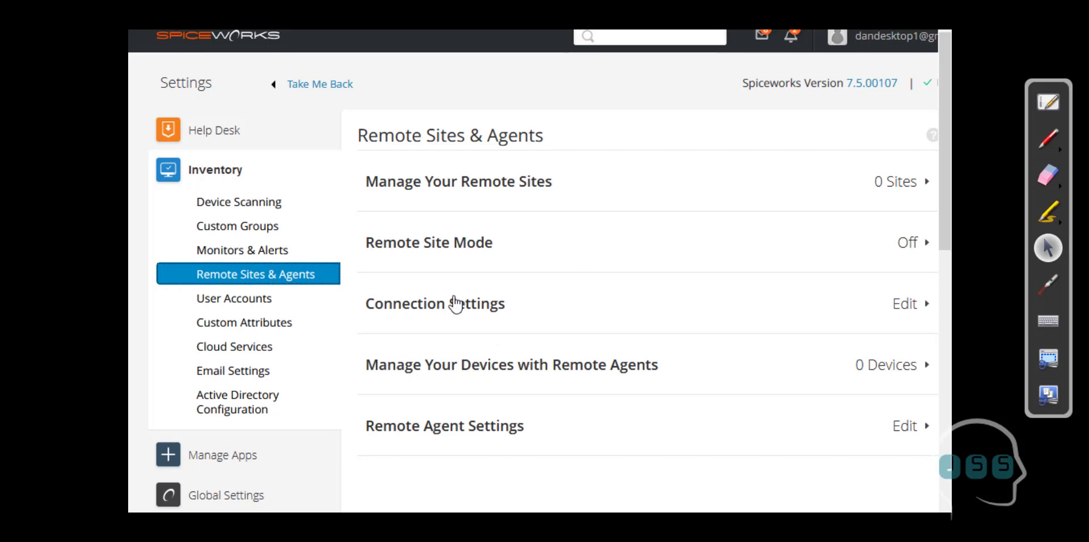
{"action": "left_click", "coordinate": [219, 299]}
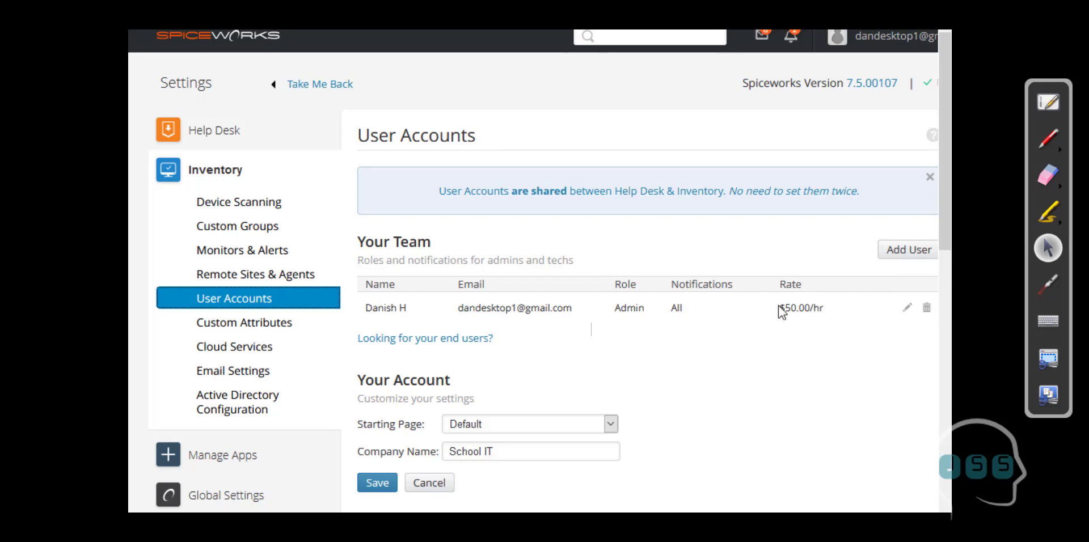
{"action": "scroll", "coordinate": [760, 301], "scroll_direction": "down", "scroll_amount": 3}
{"action": "scroll", "coordinate": [647, 302], "scroll_direction": "down", "scroll_amount": 3}
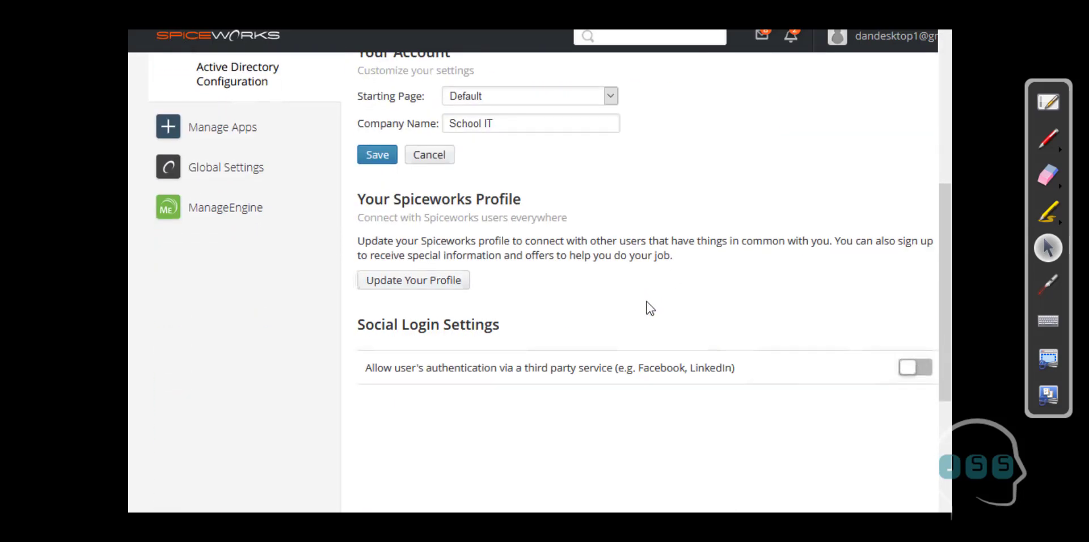
{"action": "scroll", "coordinate": [646, 302], "scroll_direction": "up", "scroll_amount": 6}
{"action": "scroll", "coordinate": [647, 301], "scroll_direction": "down", "scroll_amount": 6}
{"action": "scroll", "coordinate": [576, 304], "scroll_direction": "up", "scroll_amount": 6}
Open the Custom Attributes settings and review the standard attributes with their types, default values and targets.
{"action": "left_click", "coordinate": [263, 322]}
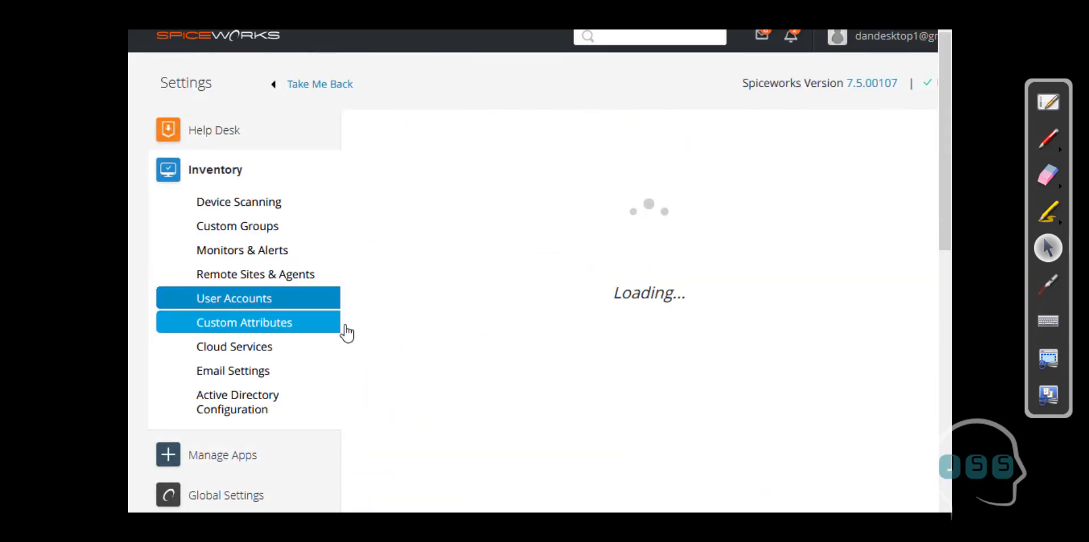
{"action": "scroll", "coordinate": [555, 294], "scroll_direction": "down", "scroll_amount": 1}
{"action": "scroll", "coordinate": [555, 296], "scroll_direction": "down", "scroll_amount": 2}
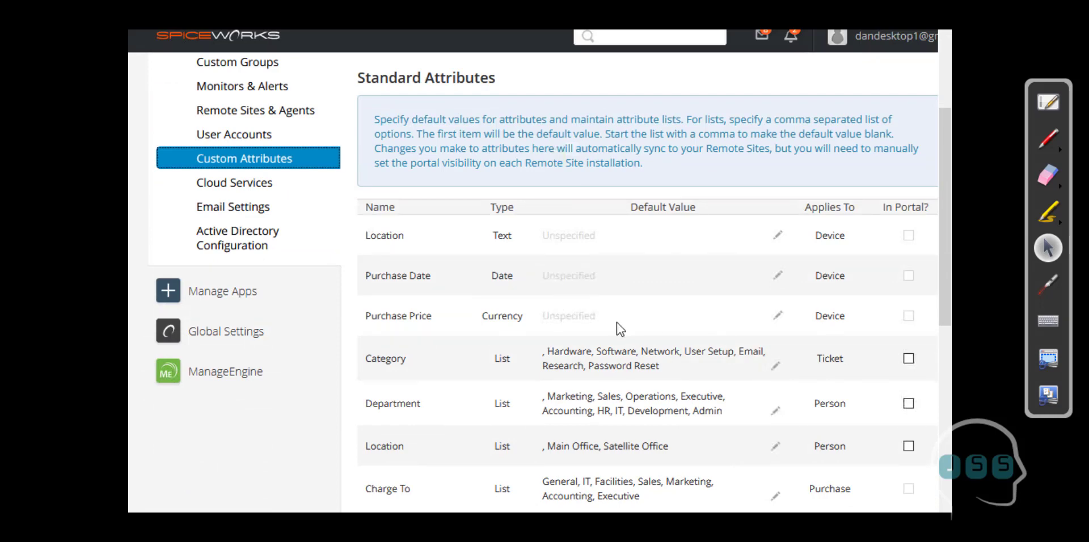
{"action": "scroll", "coordinate": [618, 322], "scroll_direction": "down", "scroll_amount": 1}
{"action": "scroll", "coordinate": [619, 322], "scroll_direction": "up", "scroll_amount": 3}
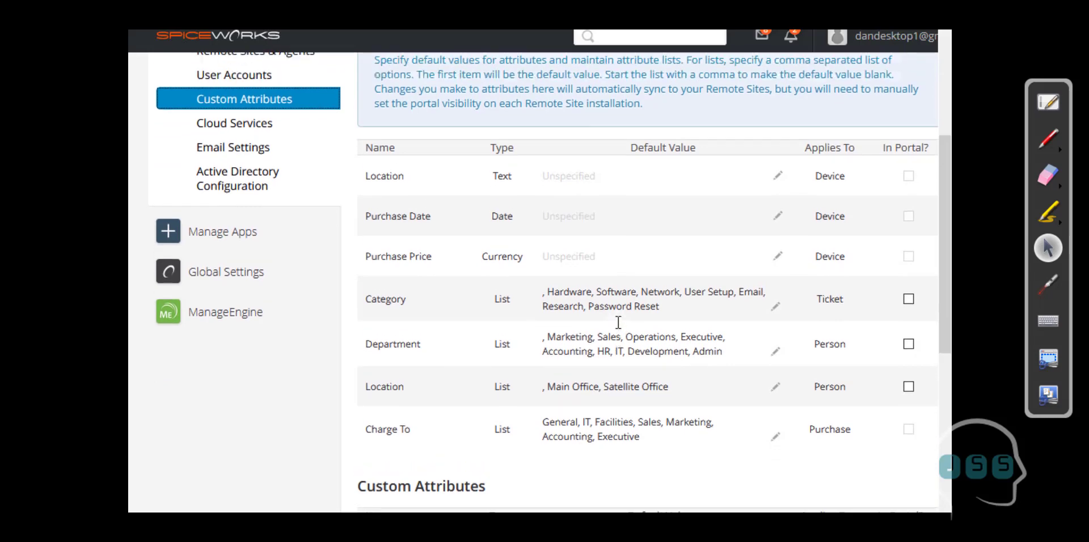
{"action": "scroll", "coordinate": [362, 344], "scroll_direction": "down", "scroll_amount": 1}
{"action": "scroll", "coordinate": [362, 344], "scroll_direction": "down", "scroll_amount": 1}
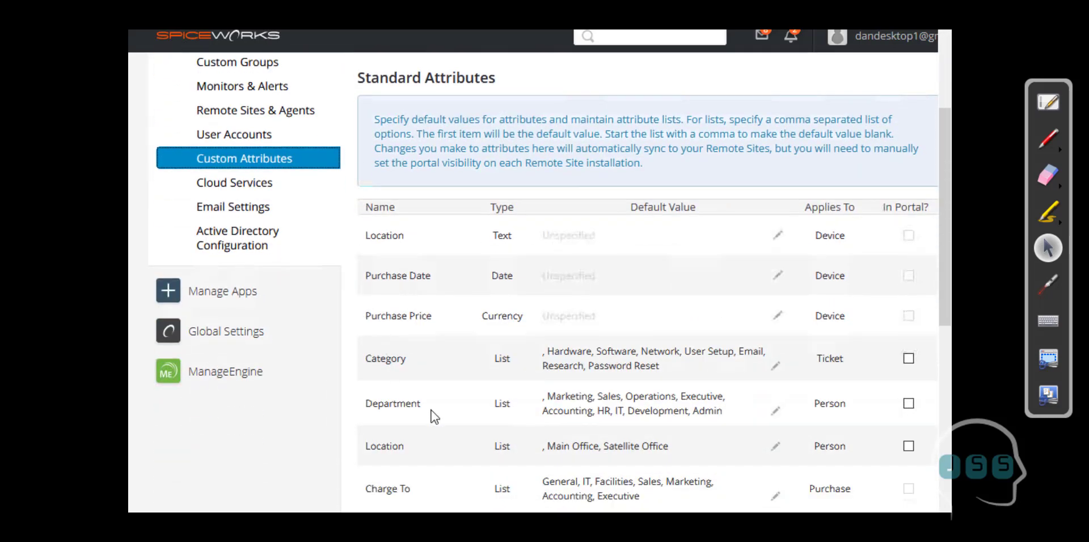
Open the Cloud Services settings and review the watch list, the scanners and agents, and the service list.
{"action": "left_click", "coordinate": [260, 192]}
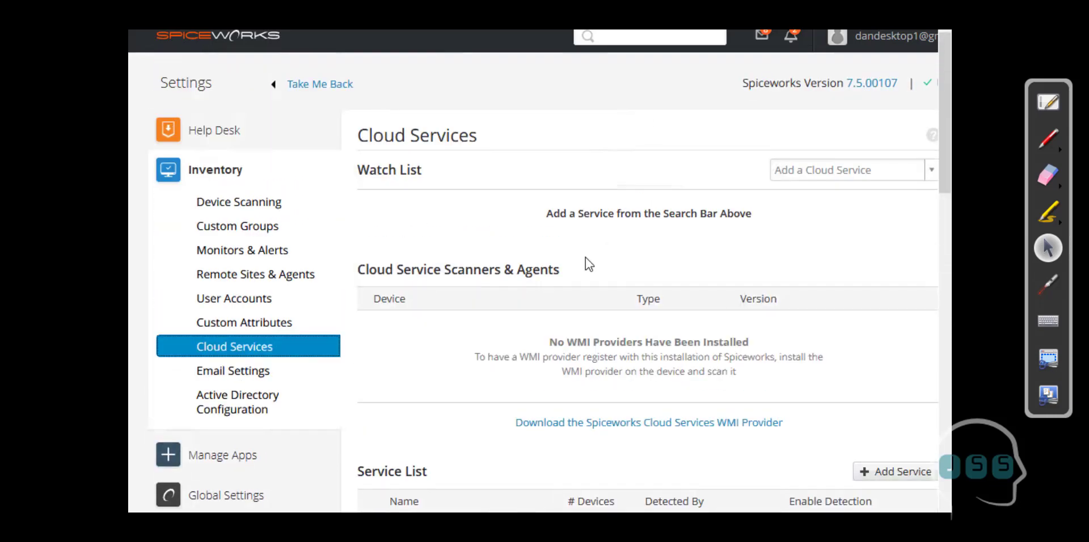
{"action": "scroll", "coordinate": [653, 314], "scroll_direction": "down", "scroll_amount": 1}
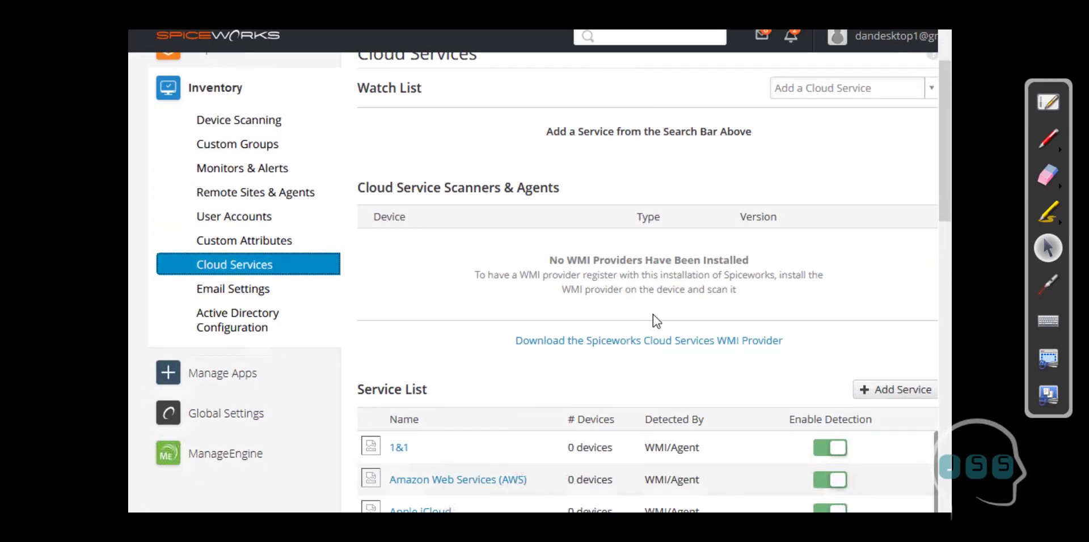
{"action": "scroll", "coordinate": [653, 315], "scroll_direction": "down", "scroll_amount": 1}
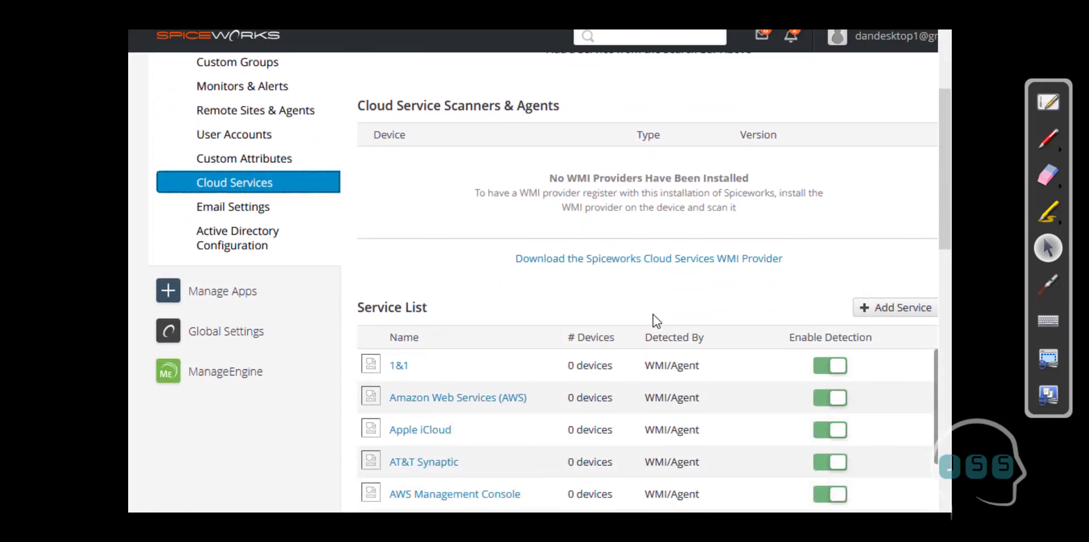
{"action": "scroll", "coordinate": [652, 315], "scroll_direction": "down", "scroll_amount": 2}
{"action": "scroll", "coordinate": [390, 420], "scroll_direction": "down", "scroll_amount": 5}
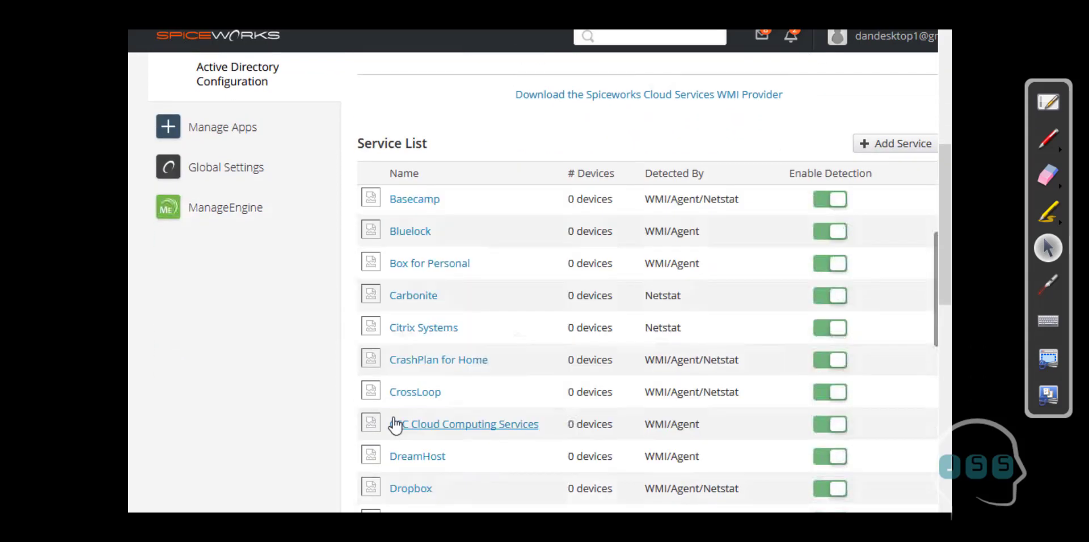
{"action": "scroll", "coordinate": [435, 462], "scroll_direction": "down", "scroll_amount": 1}
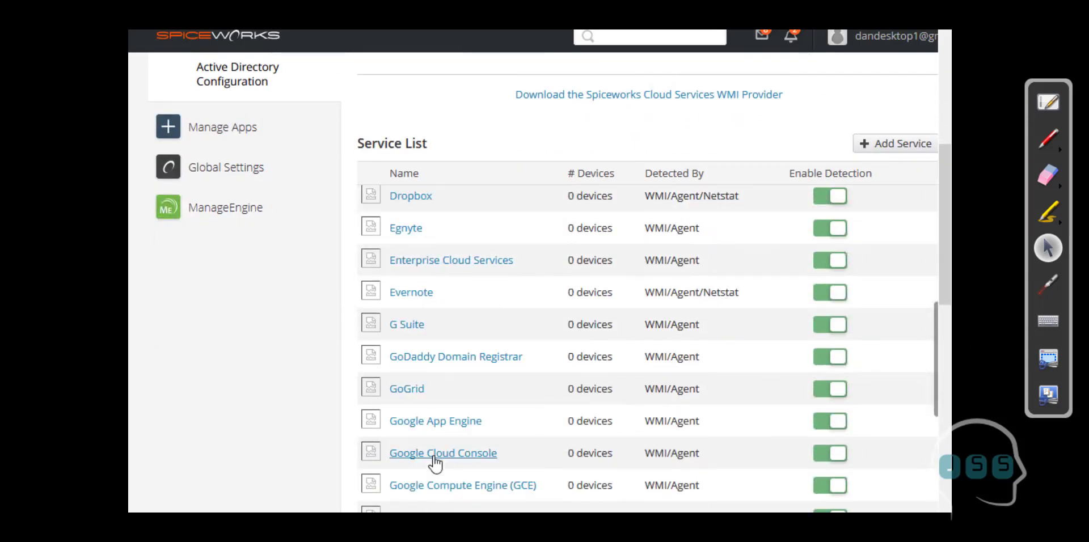
{"action": "scroll", "coordinate": [434, 463], "scroll_direction": "up", "scroll_amount": 7}
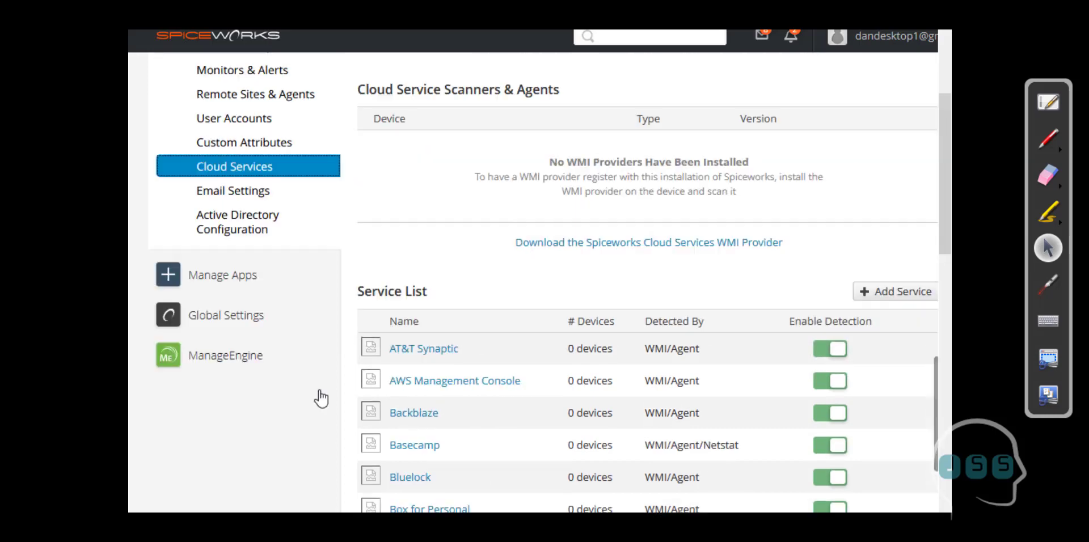
{"action": "scroll", "coordinate": [321, 398], "scroll_direction": "up", "scroll_amount": 3}
Open the Email Settings and review the outgoing email fields and protocol choices.
{"action": "left_click", "coordinate": [313, 389]}
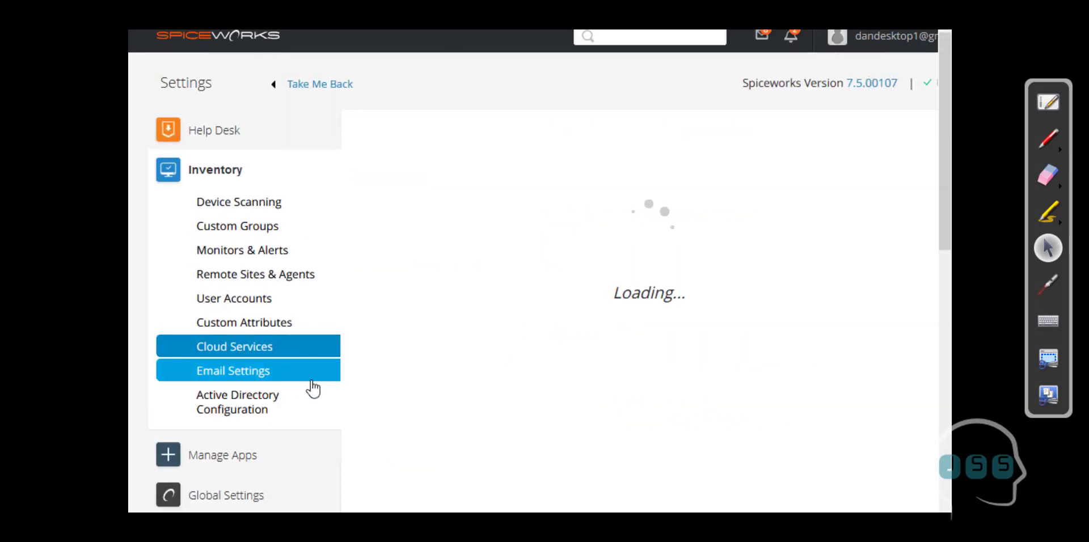
{"action": "scroll", "coordinate": [493, 362], "scroll_direction": "down", "scroll_amount": 3}
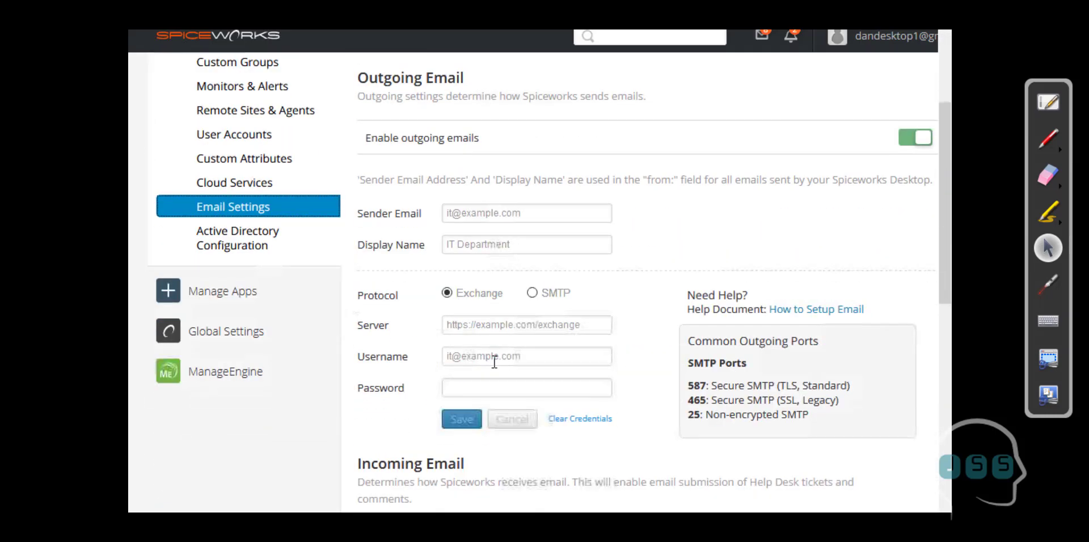
{"action": "scroll", "coordinate": [494, 362], "scroll_direction": "up", "scroll_amount": 3}
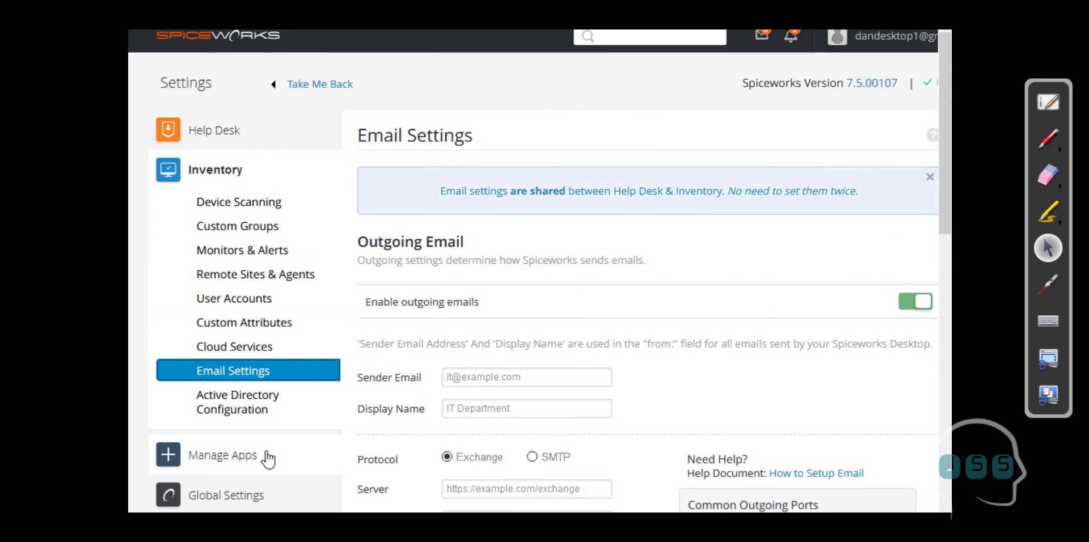
Open Manage Apps, review the installed apps, and check which types of new app can be created.
{"action": "scroll", "coordinate": [267, 457], "scroll_direction": "down", "scroll_amount": 3}
{"action": "left_click", "coordinate": [261, 292]}
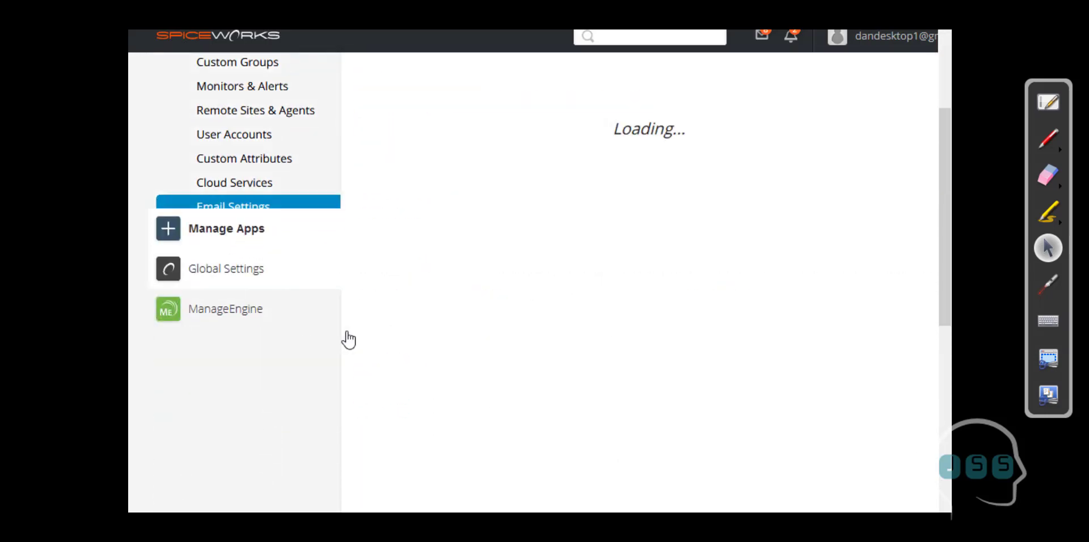
{"action": "scroll", "coordinate": [529, 390], "scroll_direction": "up", "scroll_amount": 2}
{"action": "scroll", "coordinate": [532, 390], "scroll_direction": "up", "scroll_amount": 1}
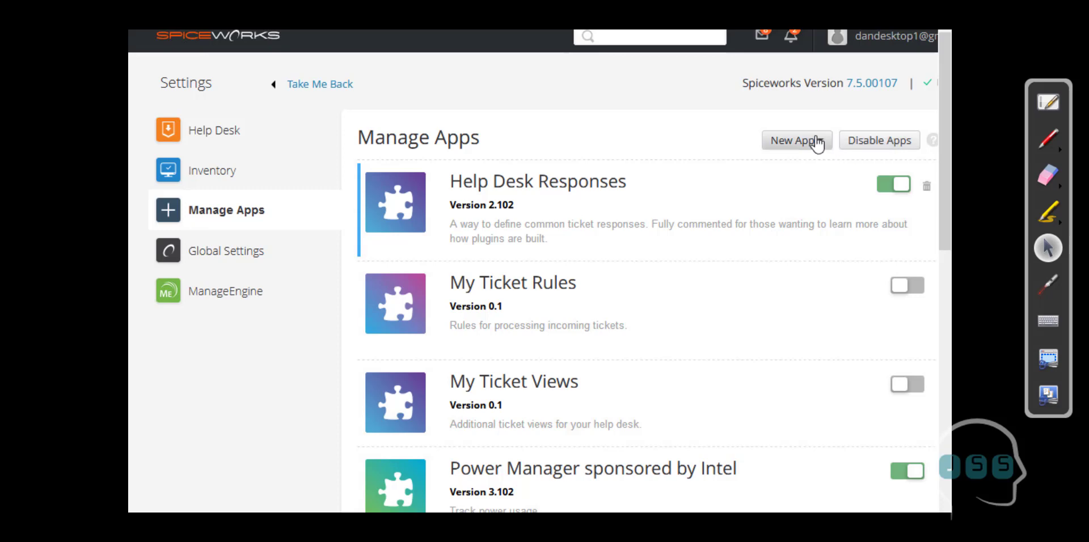
{"action": "scroll", "coordinate": [769, 312], "scroll_direction": "down", "scroll_amount": 10}
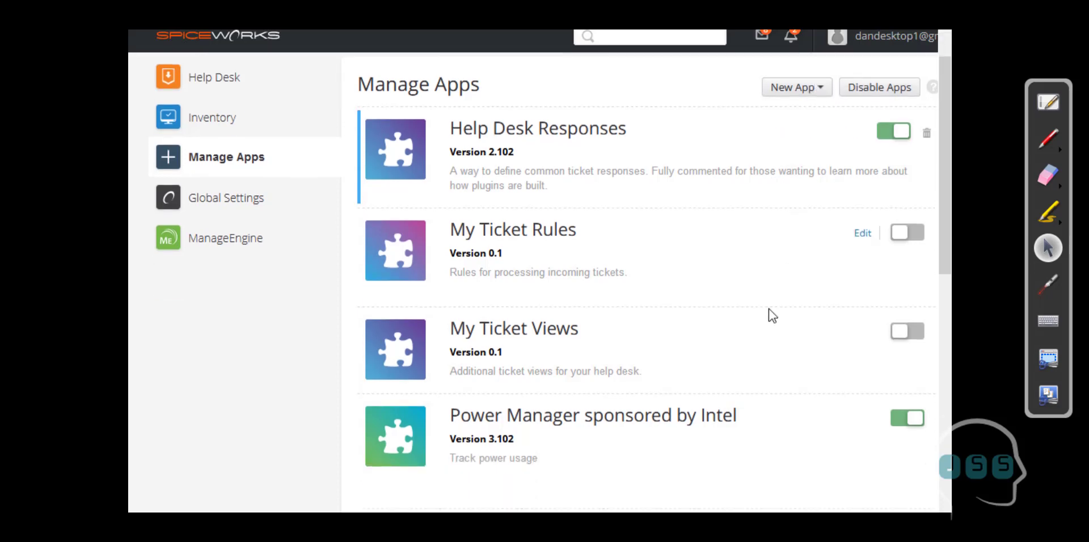
{"action": "scroll", "coordinate": [768, 309], "scroll_direction": "up", "scroll_amount": 10}
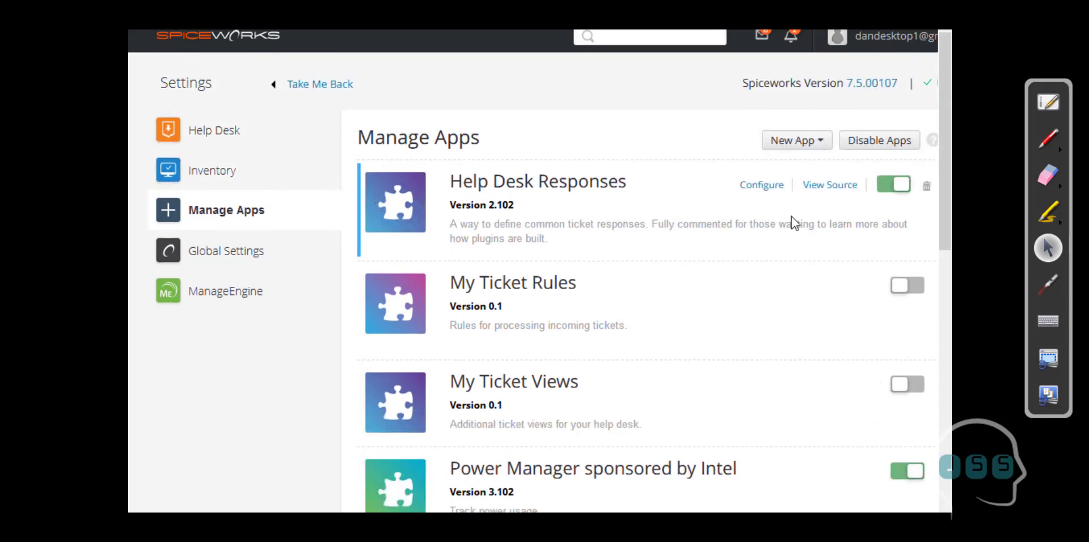
{"action": "left_click", "coordinate": [793, 145]}
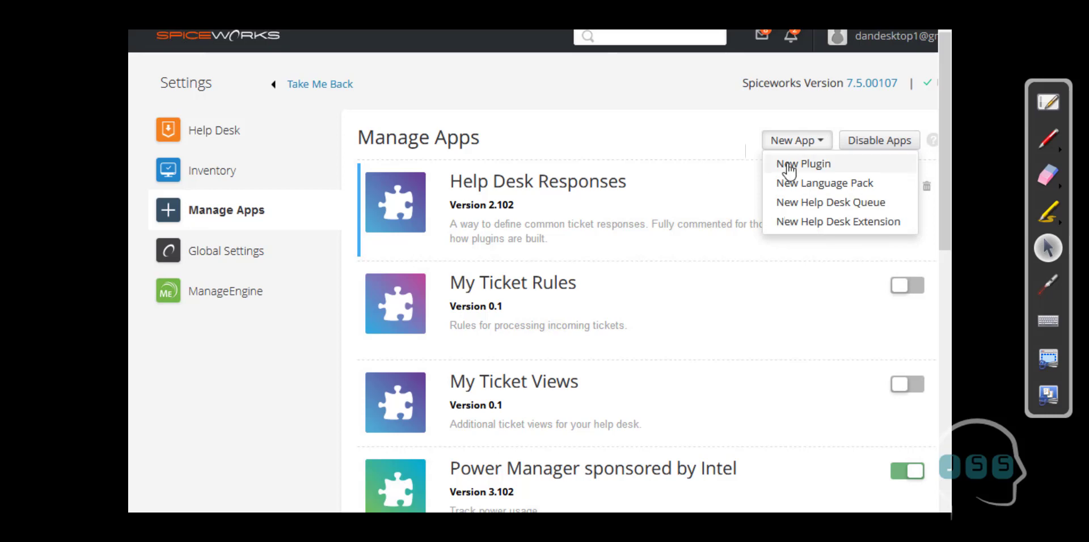
{"action": "left_click", "coordinate": [597, 111]}
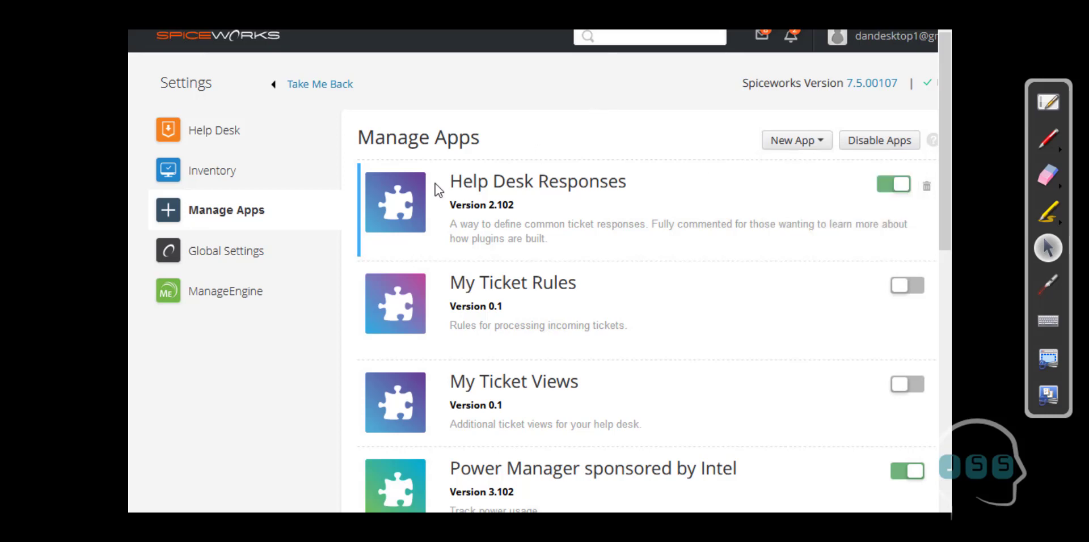
List the Global Settings categories and open the ManageEngine integration settings.
{"action": "left_click", "coordinate": [234, 254]}
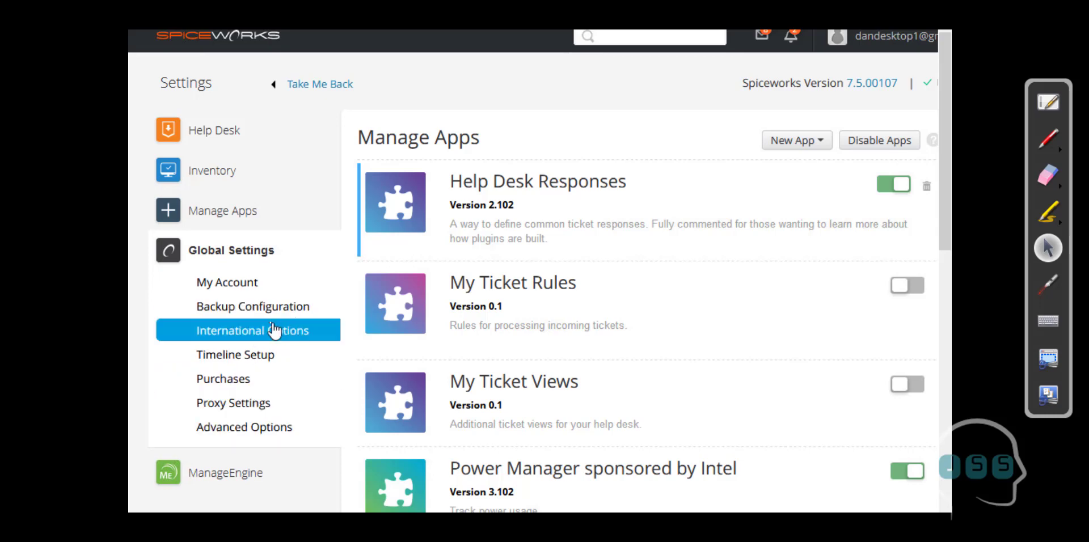
{"action": "left_click", "coordinate": [254, 291]}
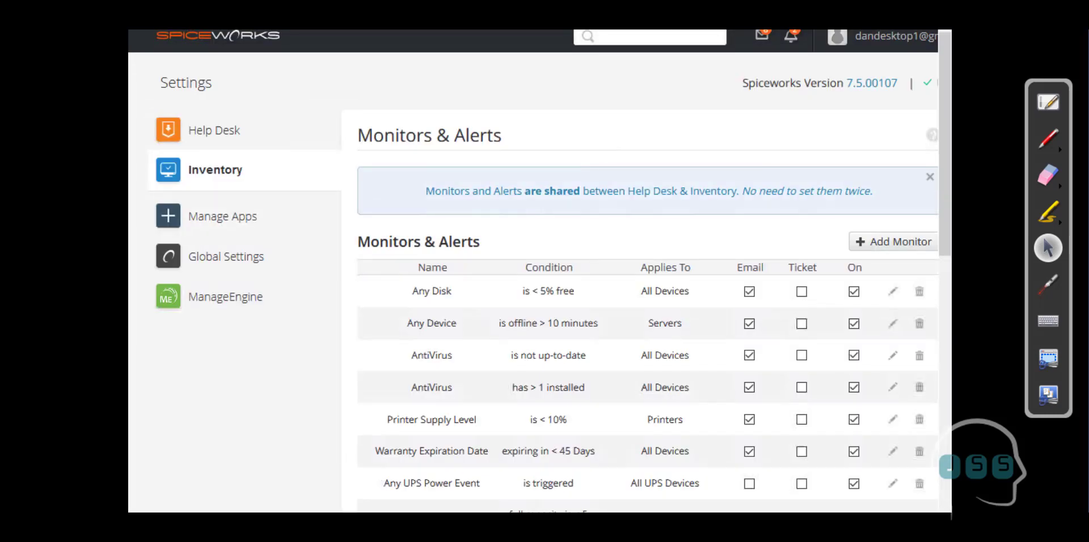
{"action": "scroll", "coordinate": [262, 472], "scroll_direction": "down", "scroll_amount": 3}
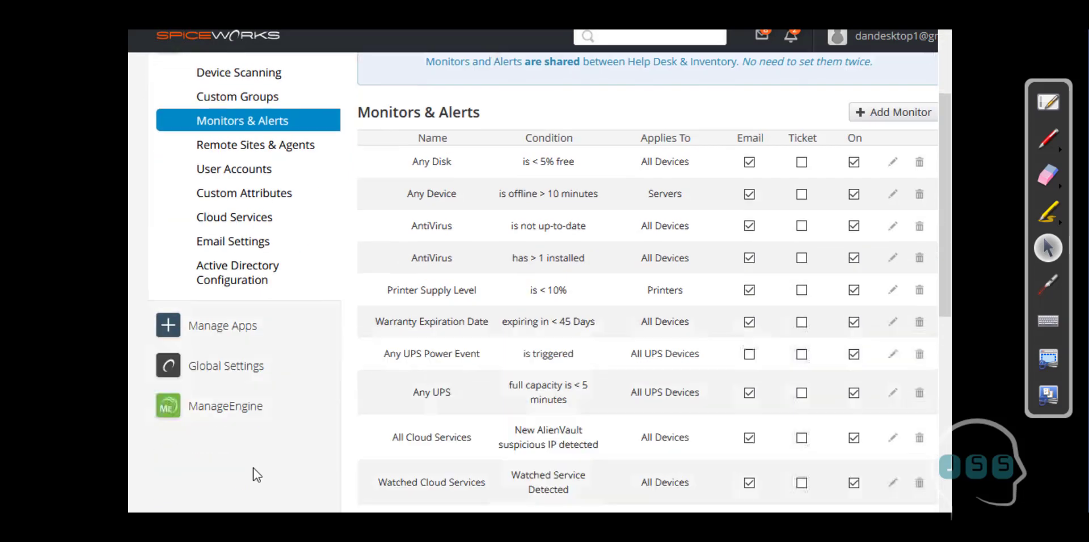
{"action": "left_click", "coordinate": [255, 375]}
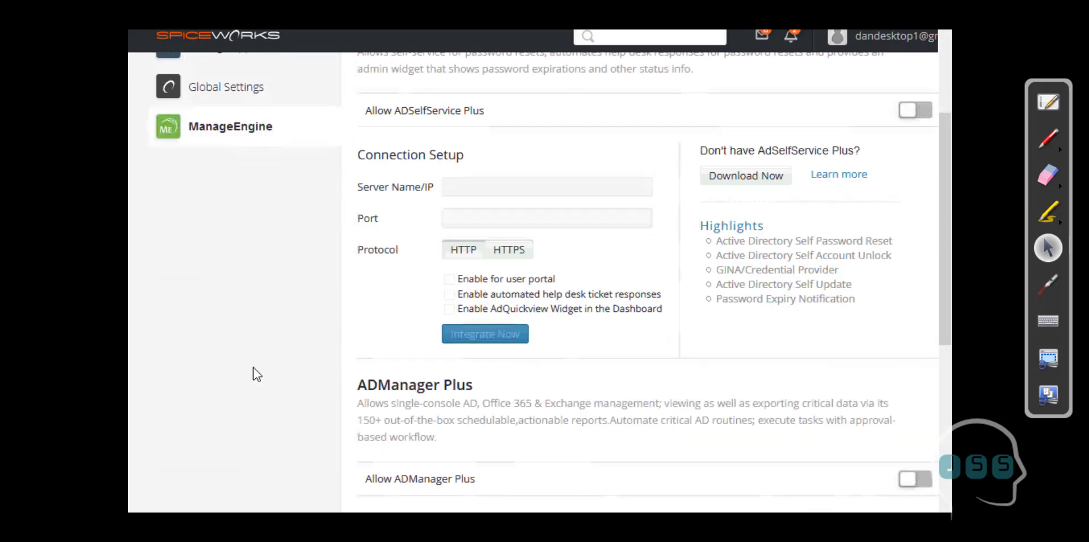
{"action": "scroll", "coordinate": [257, 374], "scroll_direction": "up", "scroll_amount": 3}
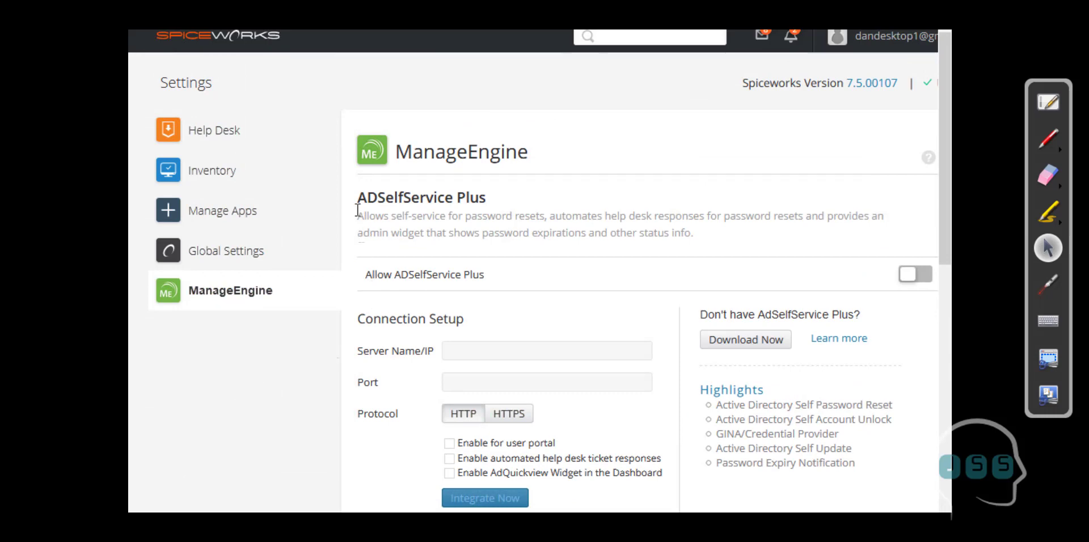
Highlight the ADSelfService Plus heading, clear that selection, and highlight the ManageEngine page title.
{"action": "left_click_drag", "start_coordinate": [356, 203], "coordinate": [502, 199]}
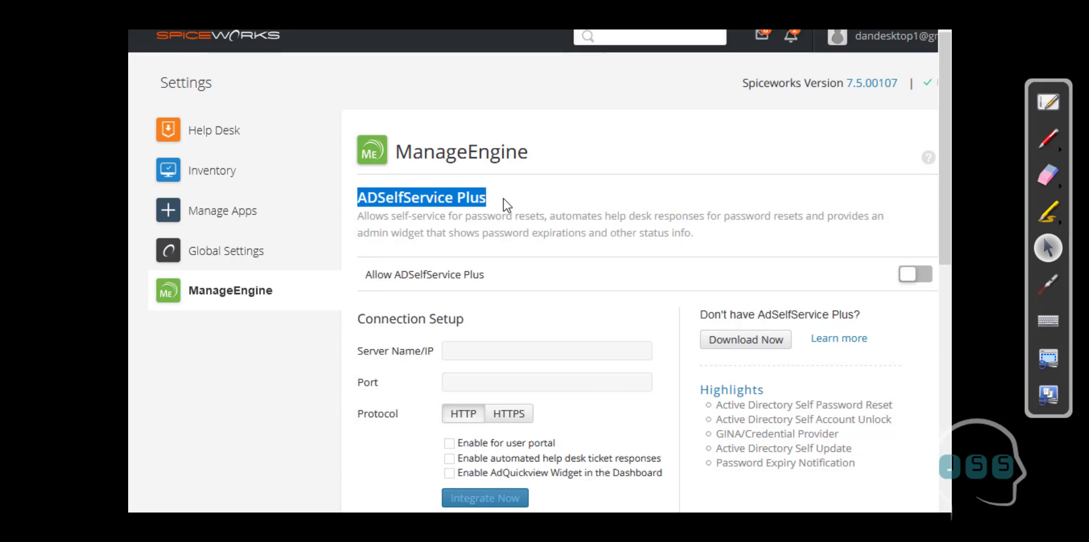
{"action": "left_click", "coordinate": [533, 202]}
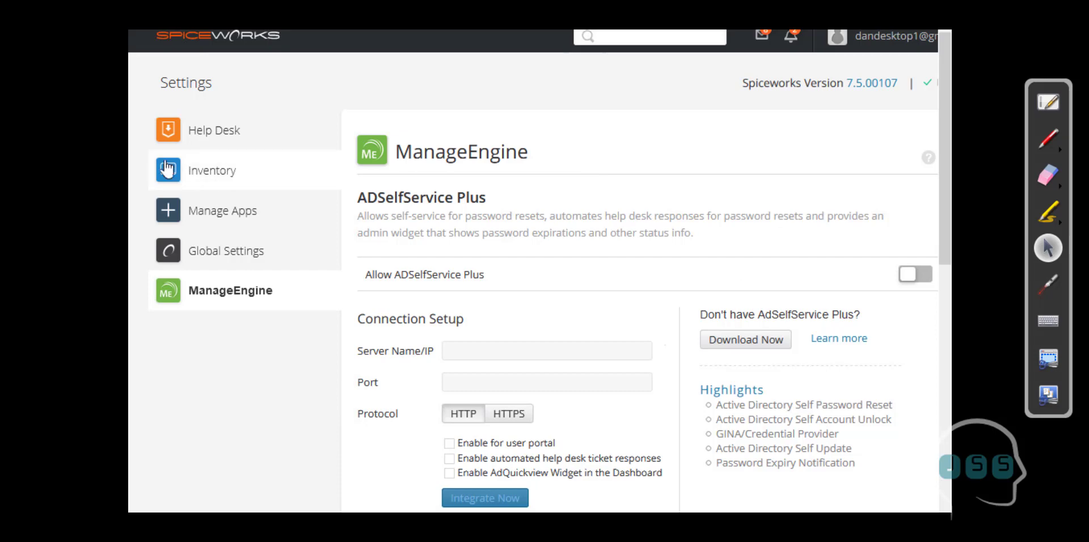
{"action": "left_click_drag", "start_coordinate": [542, 151], "coordinate": [394, 149]}
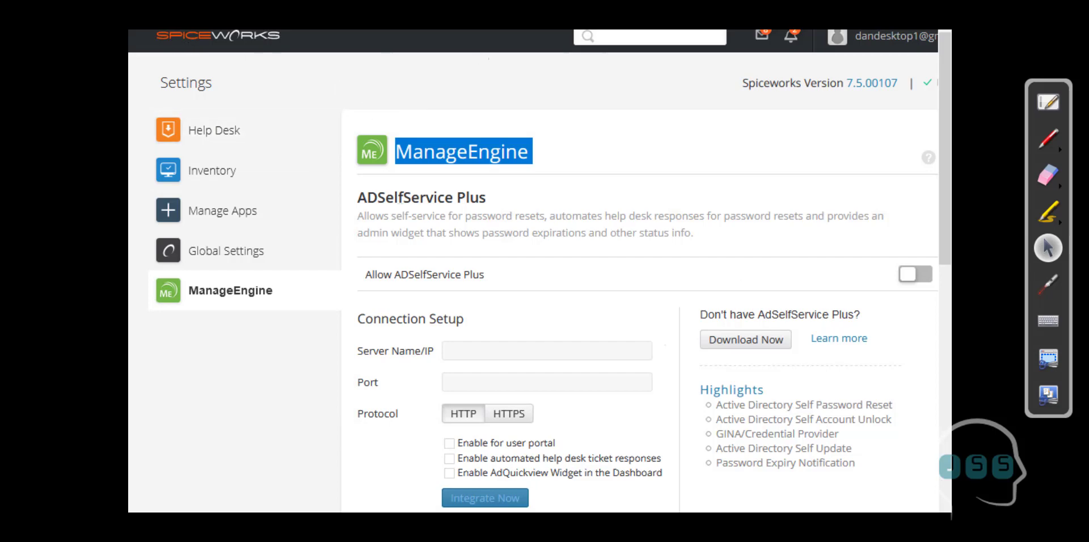
Return to the Inventory dashboard and show the pages available under My Network.
{"action": "left_click", "coordinate": [237, 171]}
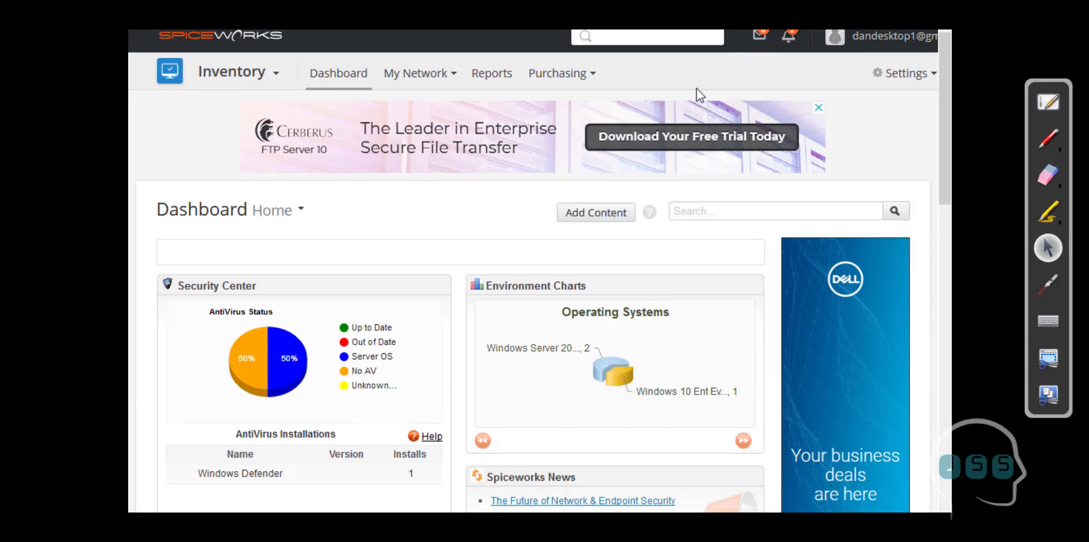
{"action": "left_click", "coordinate": [446, 82]}
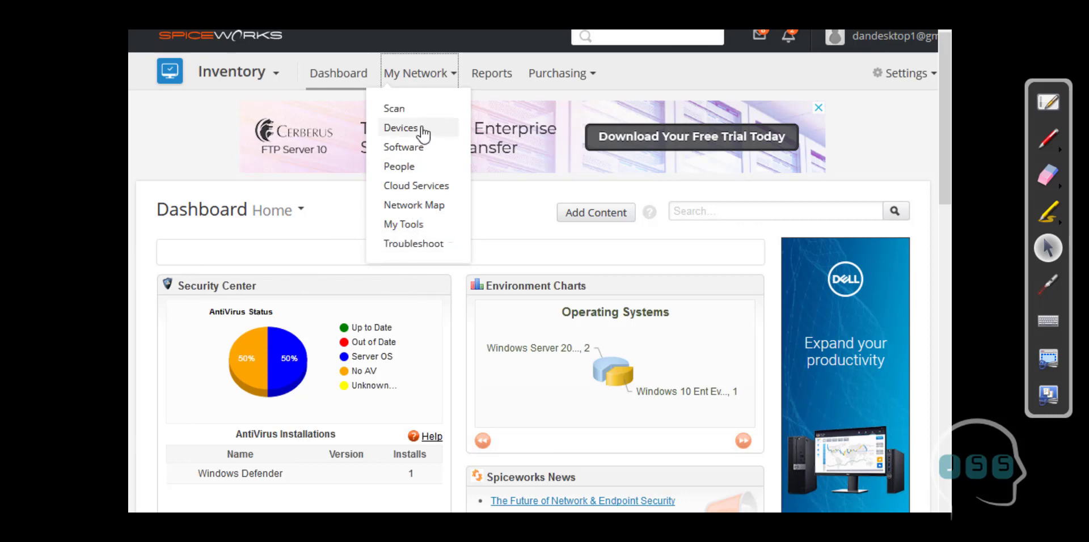
Open Reports and review the report names and descriptions in the All Reports list.
{"action": "left_click", "coordinate": [505, 84]}
{"action": "left_click", "coordinate": [505, 83]}
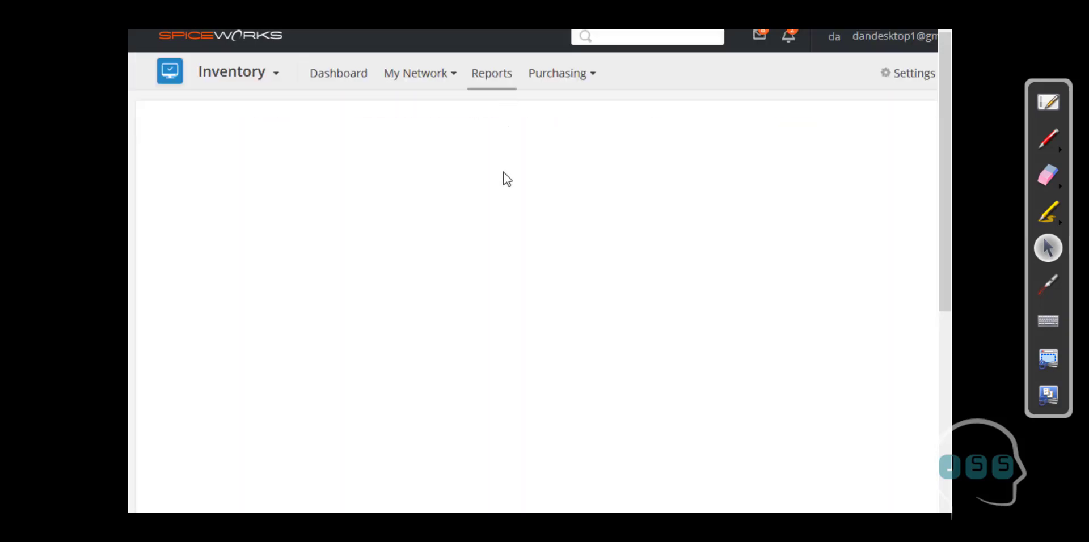
{"action": "scroll", "coordinate": [511, 284], "scroll_direction": "down", "scroll_amount": 3}
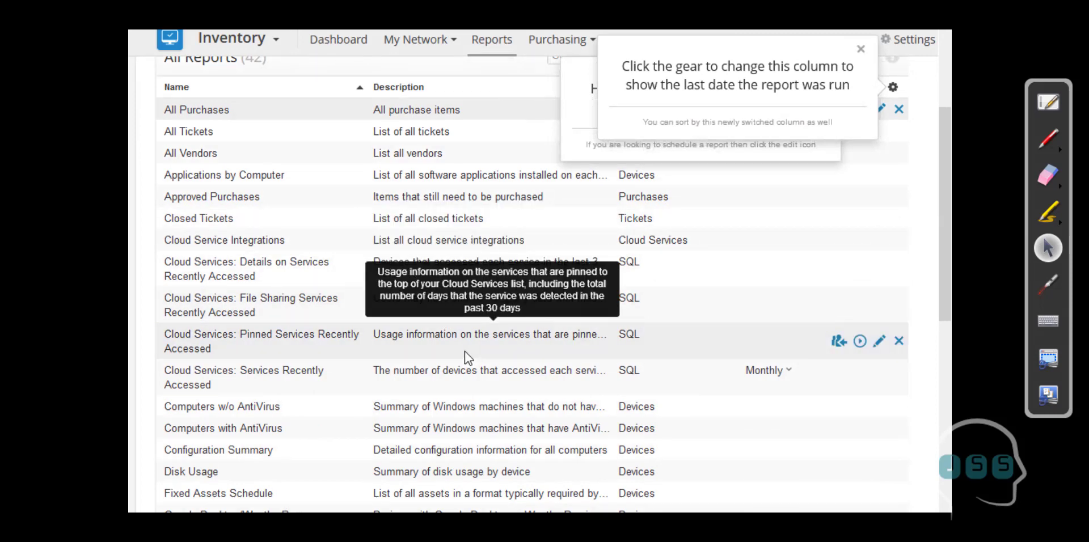
{"action": "scroll", "coordinate": [433, 383], "scroll_direction": "down", "scroll_amount": 2}
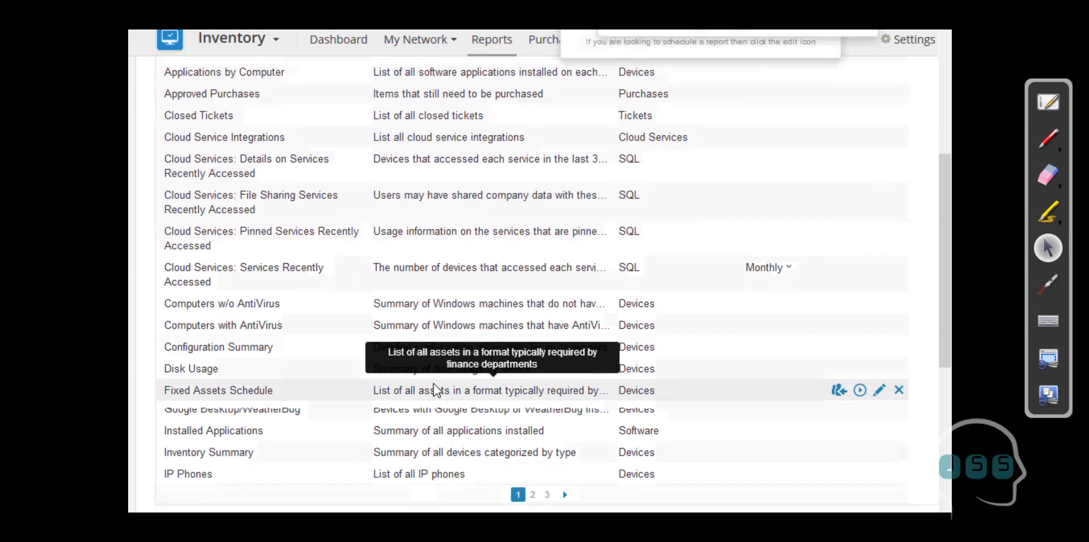
Run the Disk Usage report and examine its device rows and columns, including those beyond IP Address.
{"action": "scroll", "coordinate": [435, 390], "scroll_direction": "up", "scroll_amount": 1}
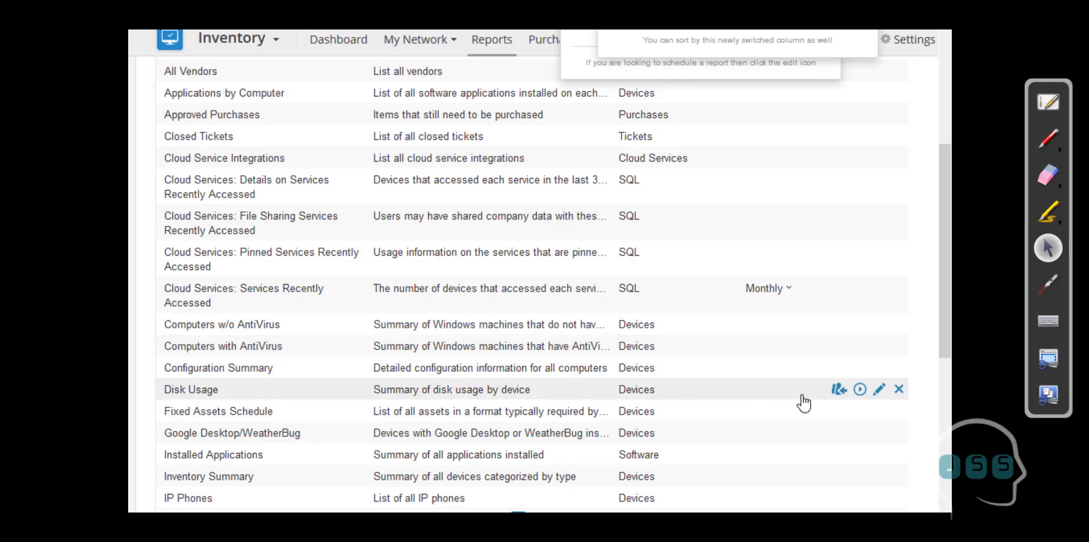
{"action": "left_click", "coordinate": [859, 390]}
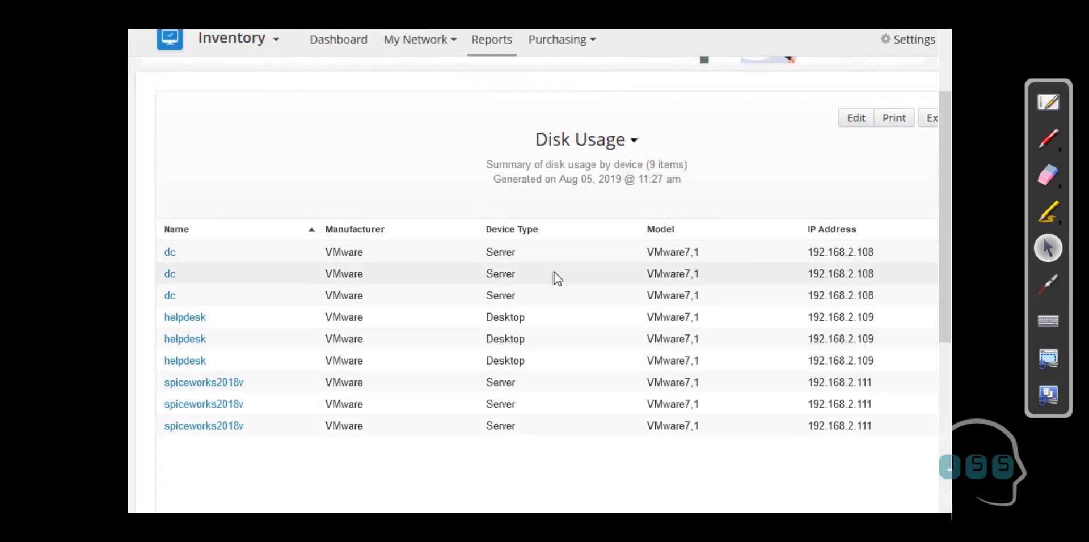
{"action": "scroll", "coordinate": [553, 272], "scroll_direction": "up", "scroll_amount": 2}
{"action": "scroll", "coordinate": [562, 397], "scroll_direction": "down", "scroll_amount": 4}
{"action": "scroll", "coordinate": [534, 284], "scroll_direction": "right", "scroll_amount": 5}
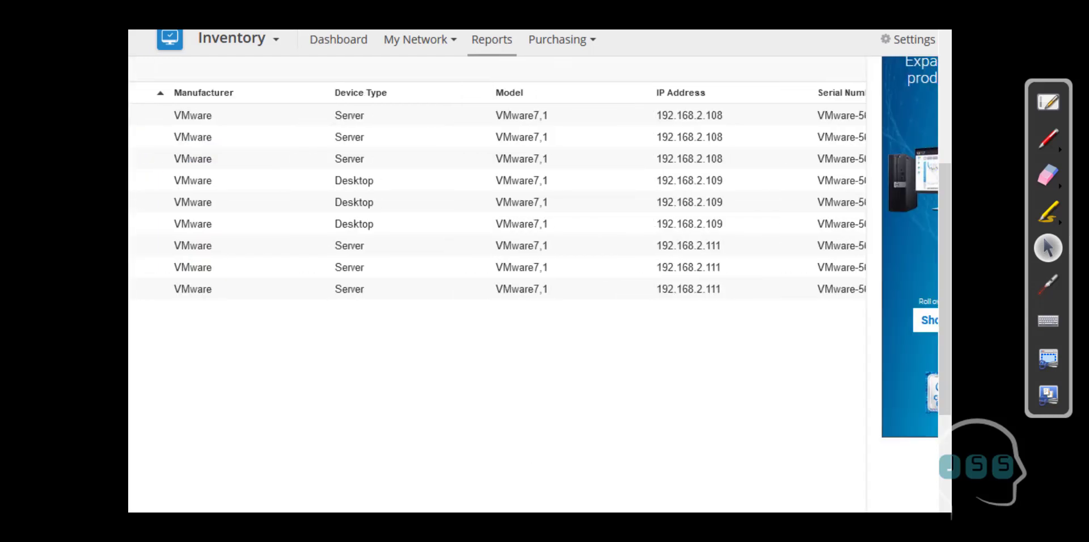
{"action": "scroll", "coordinate": [534, 284], "scroll_direction": "left", "scroll_amount": 2}
{"action": "scroll", "coordinate": [533, 283], "scroll_direction": "left", "scroll_amount": 3}
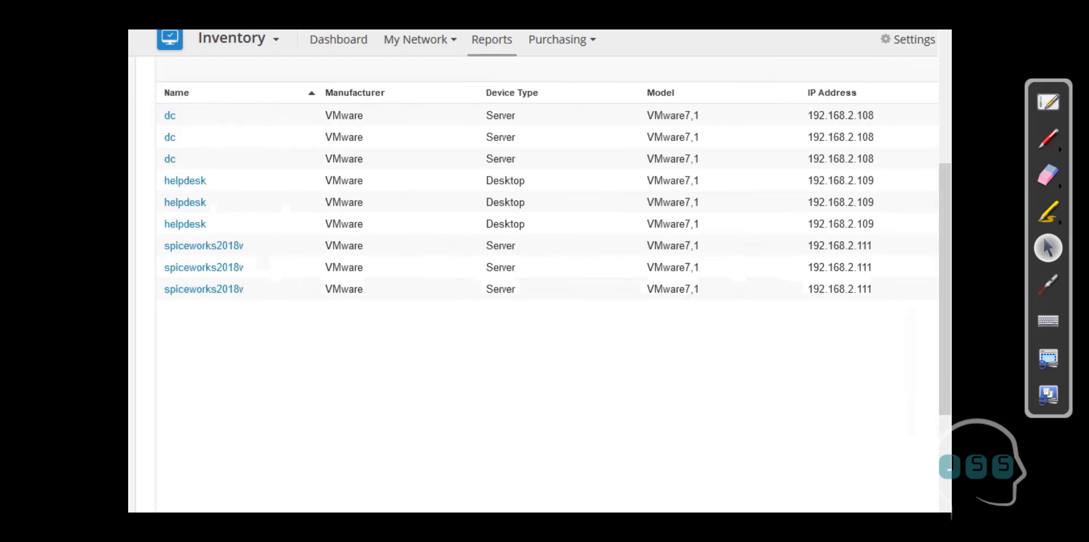
{"action": "scroll", "coordinate": [319, 334], "scroll_direction": "up", "scroll_amount": 3}
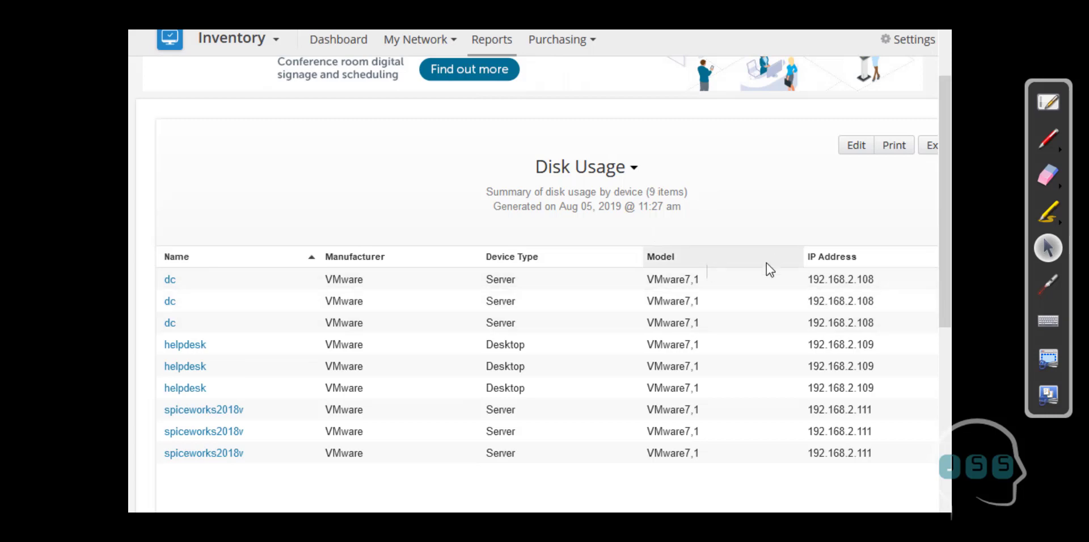
{"action": "scroll", "coordinate": [721, 270], "scroll_direction": "up", "scroll_amount": 1}
{"action": "scroll", "coordinate": [720, 271], "scroll_direction": "up", "scroll_amount": 1}
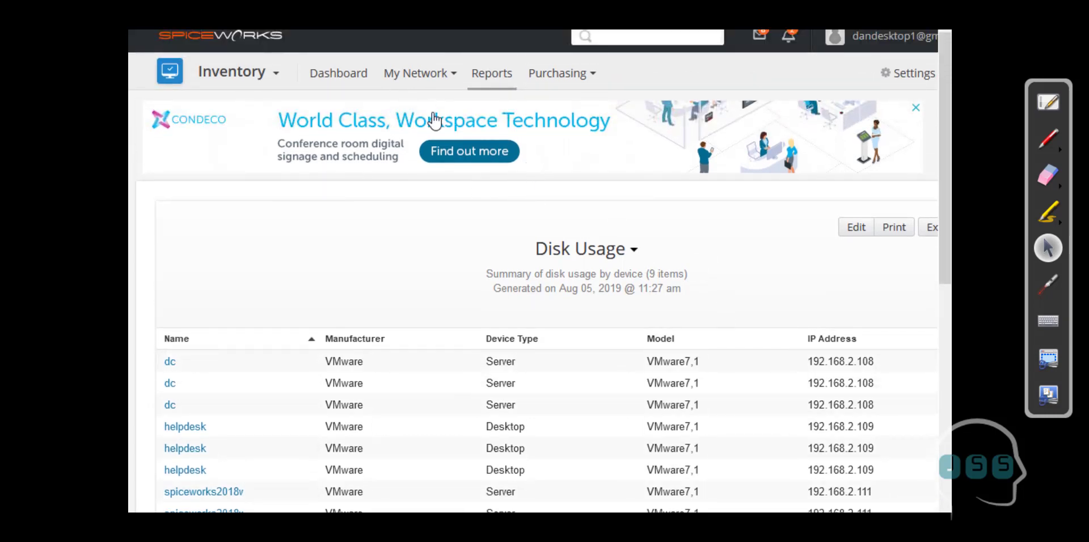
Return to the All Reports list, dismiss its report actions hint, and look over the Featured Reports.
{"action": "left_click", "coordinate": [492, 85]}
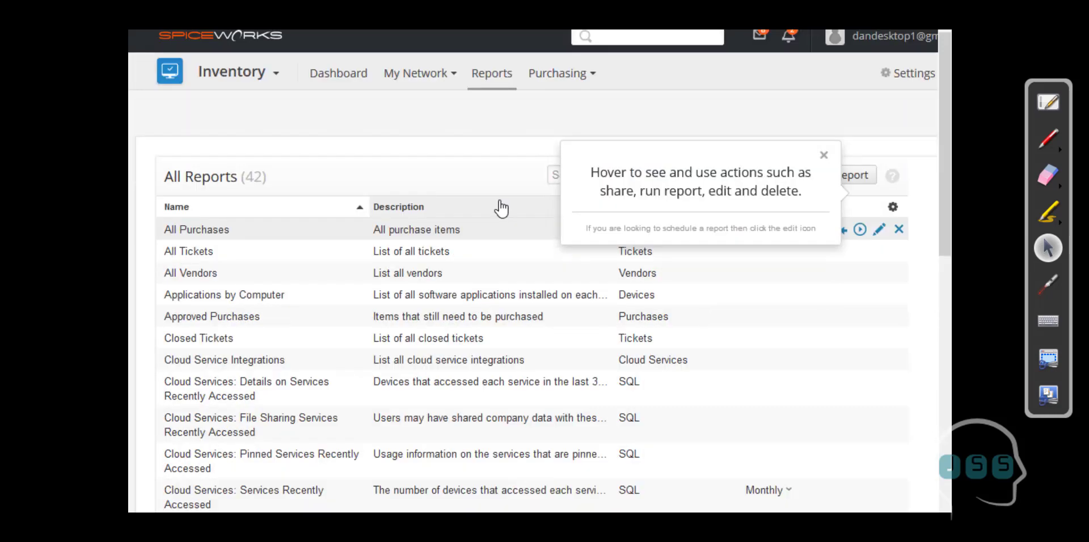
{"action": "left_click", "coordinate": [824, 154]}
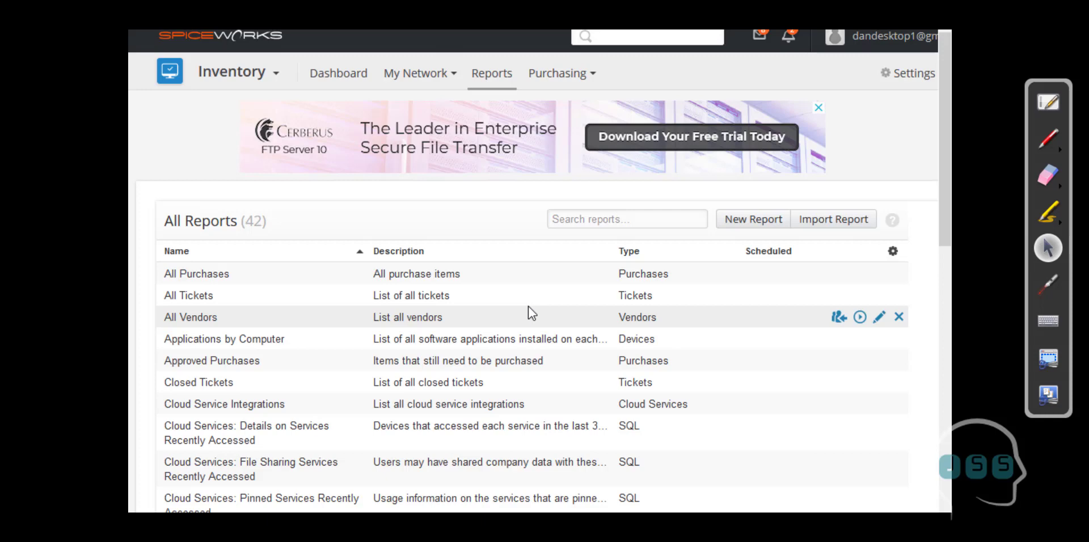
{"action": "scroll", "coordinate": [529, 306], "scroll_direction": "down", "scroll_amount": 3}
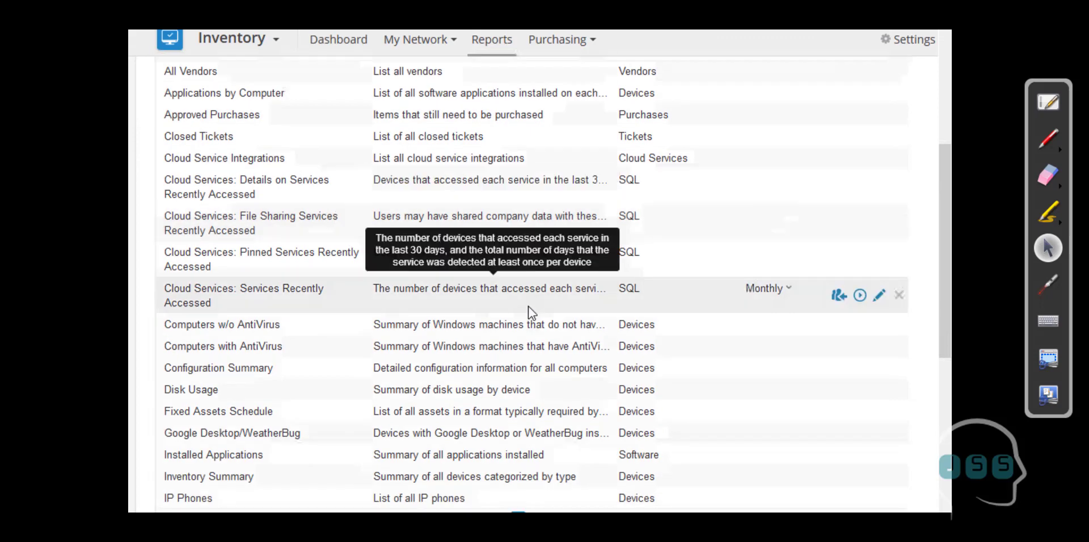
{"action": "left_click_drag", "start_coordinate": [946, 307], "coordinate": [944, 477]}
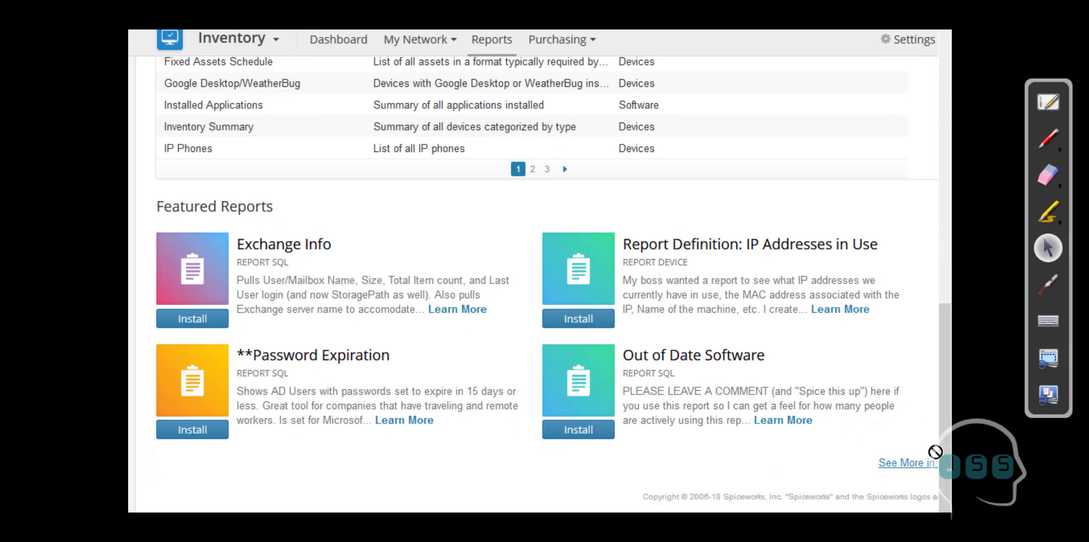
{"action": "scroll", "coordinate": [931, 450], "scroll_direction": "right", "scroll_amount": 5}
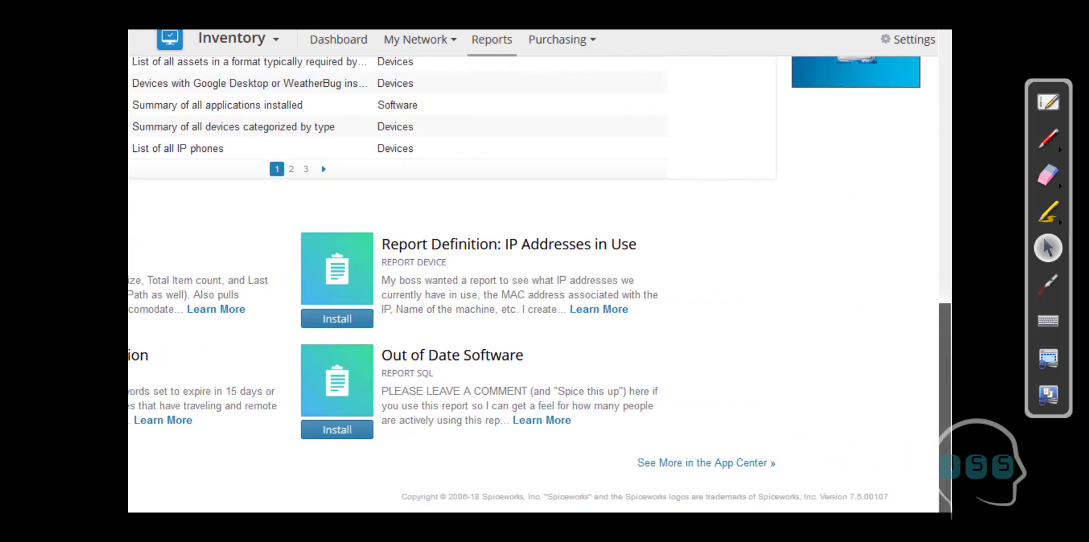
{"action": "left_click_drag", "start_coordinate": [946, 346], "coordinate": [939, 60]}
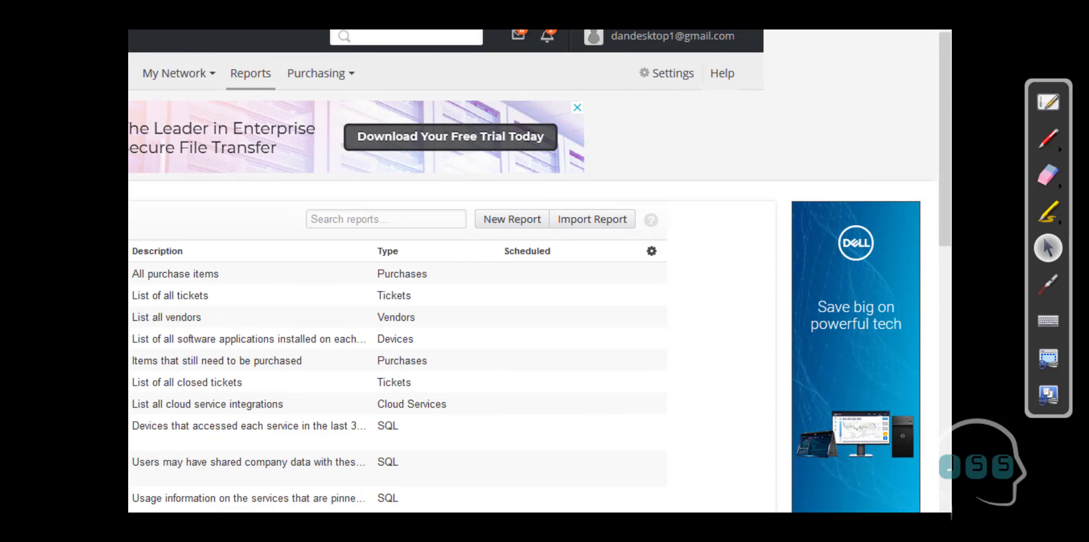
{"action": "scroll", "coordinate": [534, 340], "scroll_direction": "left", "scroll_amount": 5}
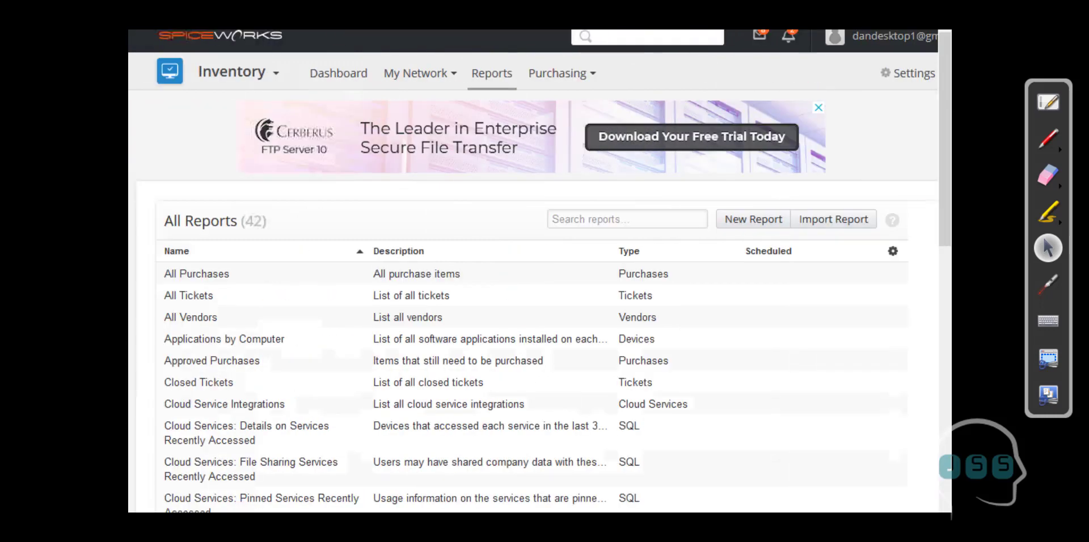
Show the other Spiceworks apps available from Inventory and go to google.com.
{"action": "left_click", "coordinate": [277, 71]}
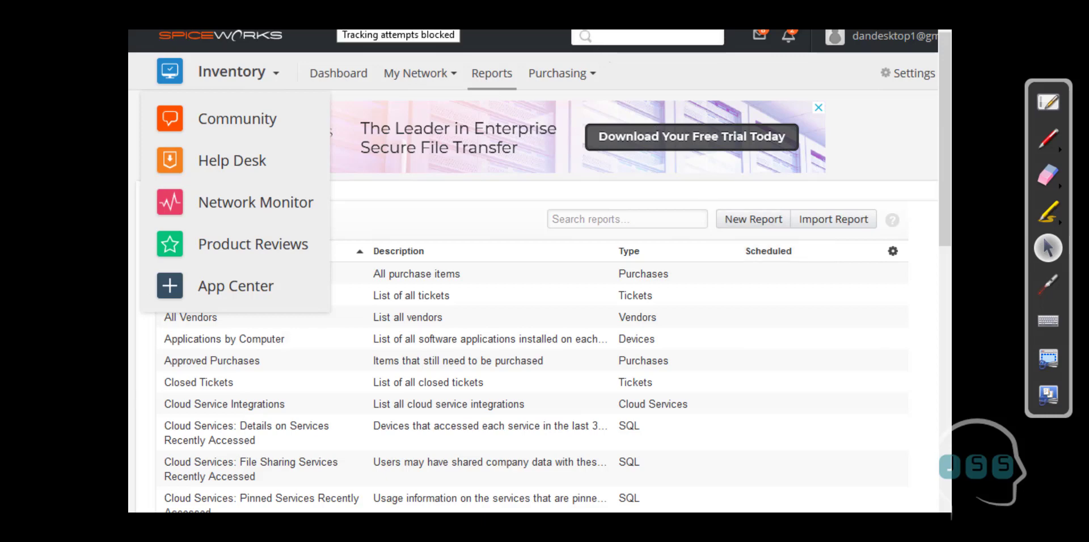
{"action": "type", "text": "google.com"}
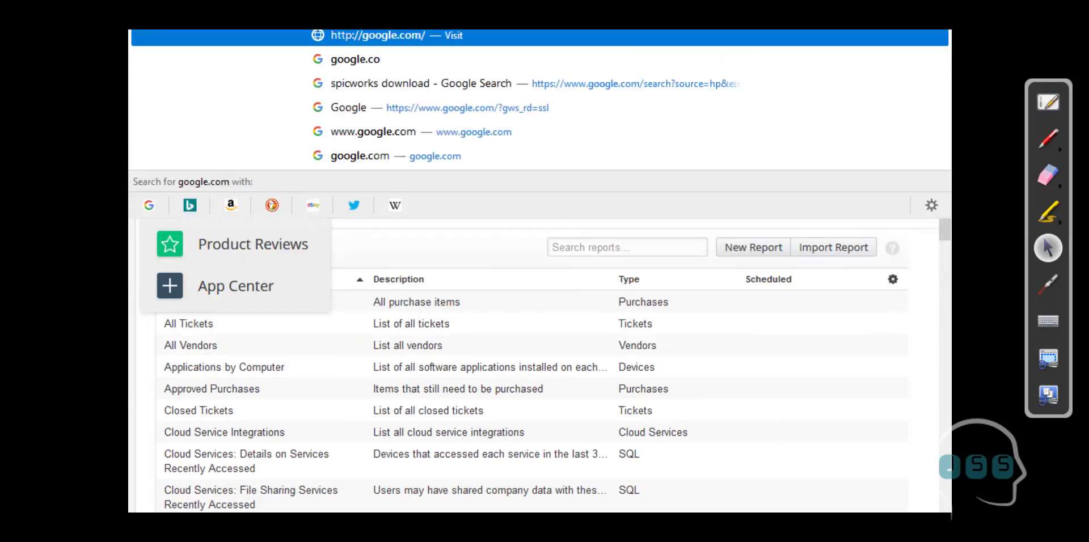
{"action": "key", "text": "Return"}
Search Google for "spiceworks tools".
{"action": "type", "text": "s"}
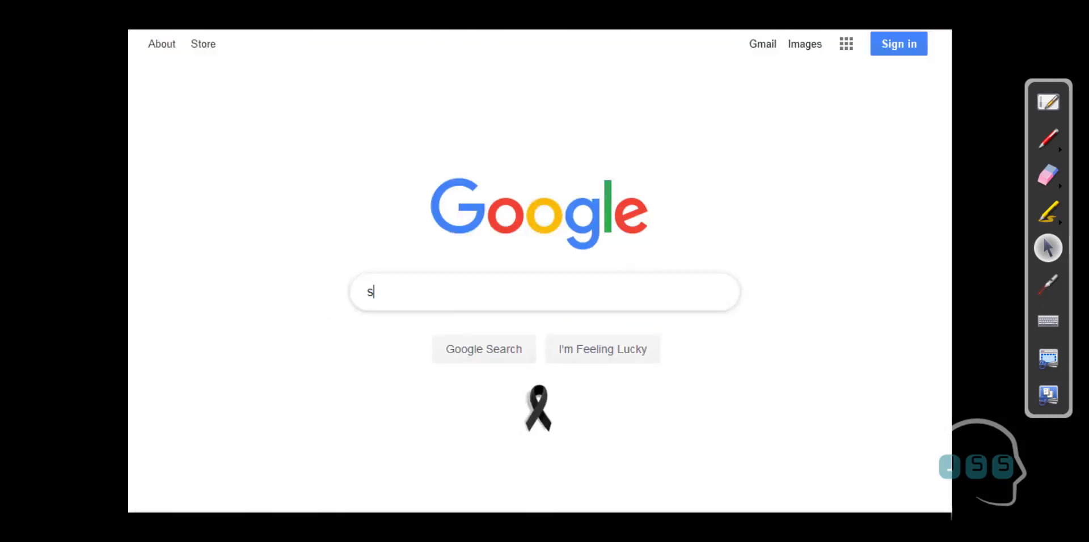
{"action": "type", "text": "picewokrs"}
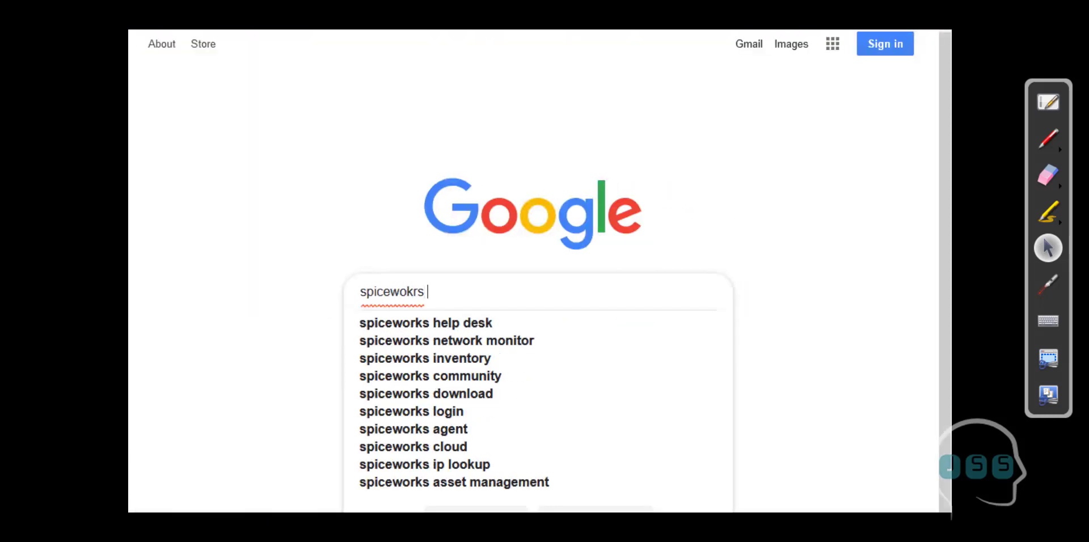
{"action": "key", "text": "BackSpace"}
{"action": "key", "text": "BackSpace"}
{"action": "key", "text": "BackSpace"}
{"action": "key", "text": "BackSpace"}
{"action": "type", "text": "orks tools"}
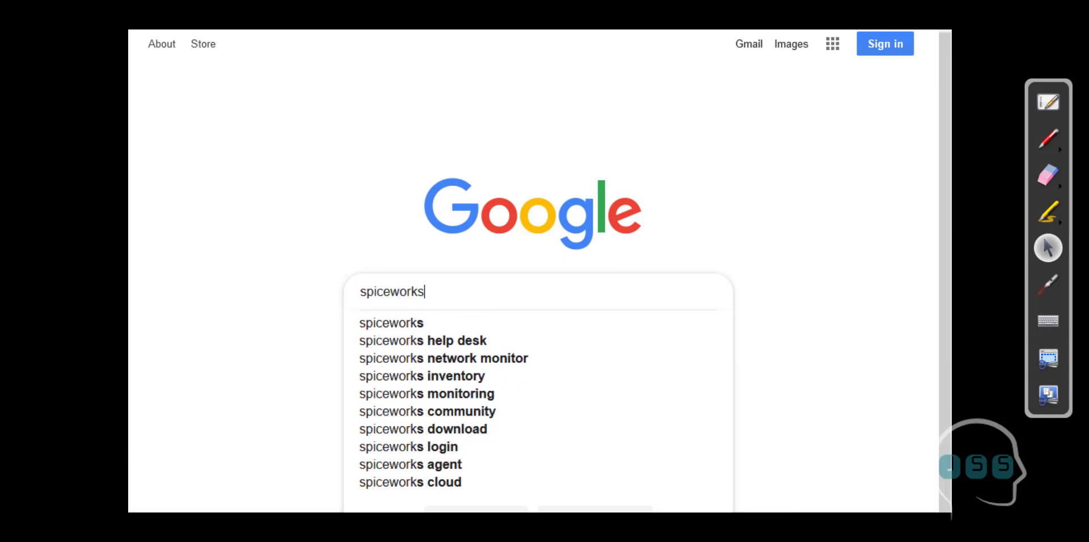
{"action": "key", "text": "Return"}
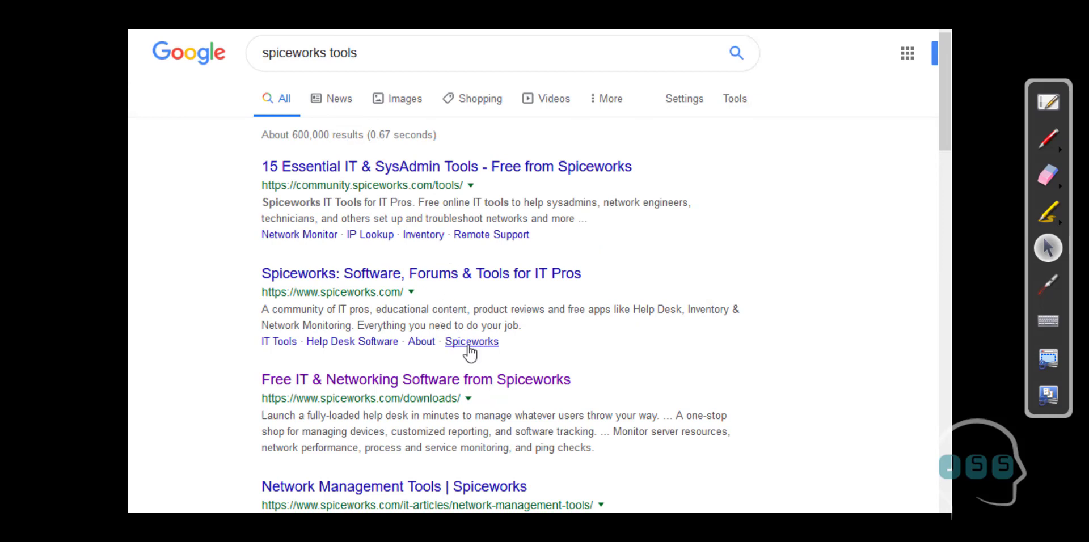
Open the "Network Management Tools | Spiceworks" search result and skim the article.
{"action": "left_click", "coordinate": [445, 493]}
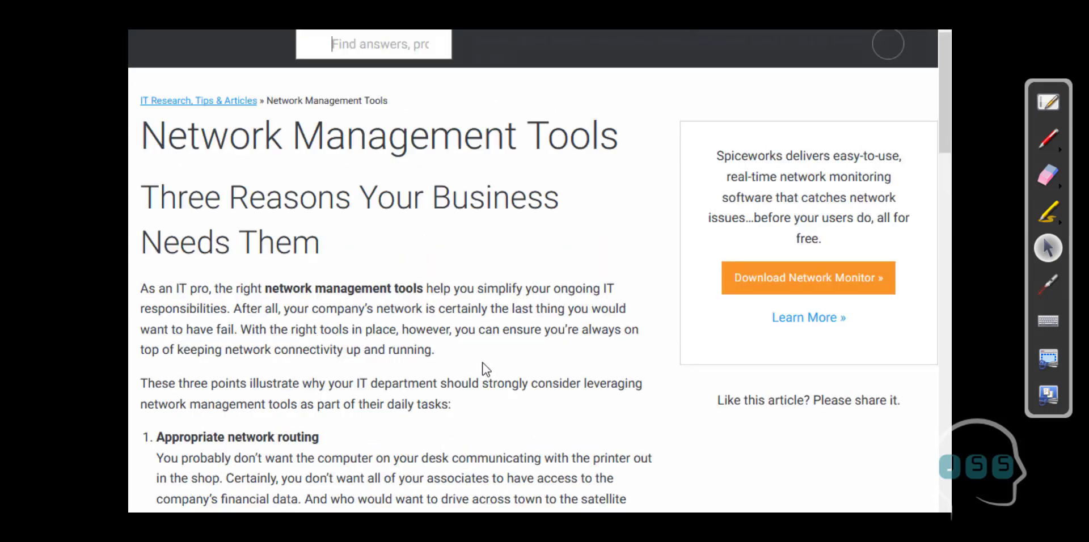
{"action": "scroll", "coordinate": [482, 363], "scroll_direction": "down", "scroll_amount": 6}
{"action": "scroll", "coordinate": [479, 363], "scroll_direction": "up", "scroll_amount": 6}
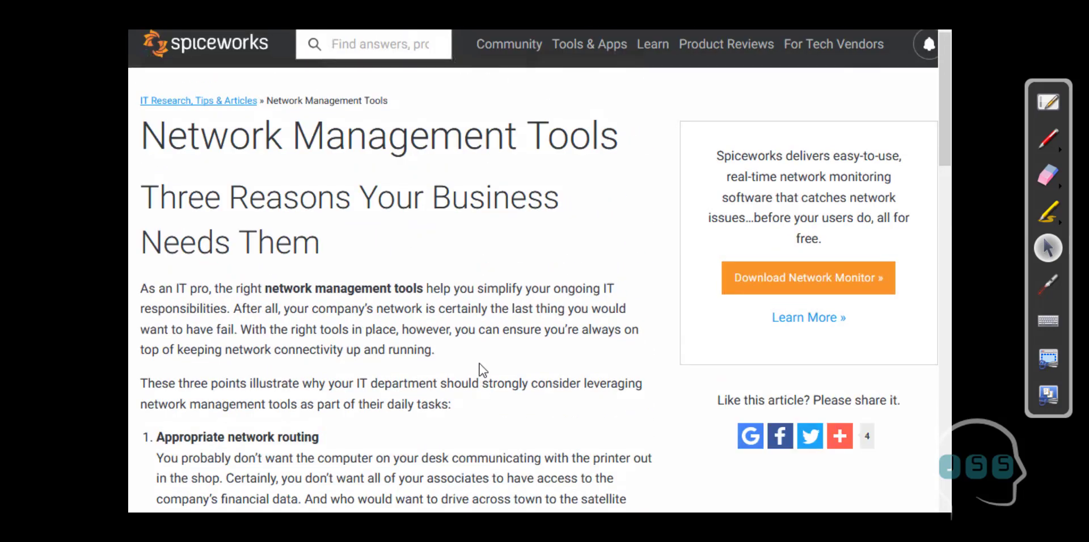
Open the full list of Spiceworks tools and apps and review the IT Management Software entries.
{"action": "mouse_move", "coordinate": [589, 57]}
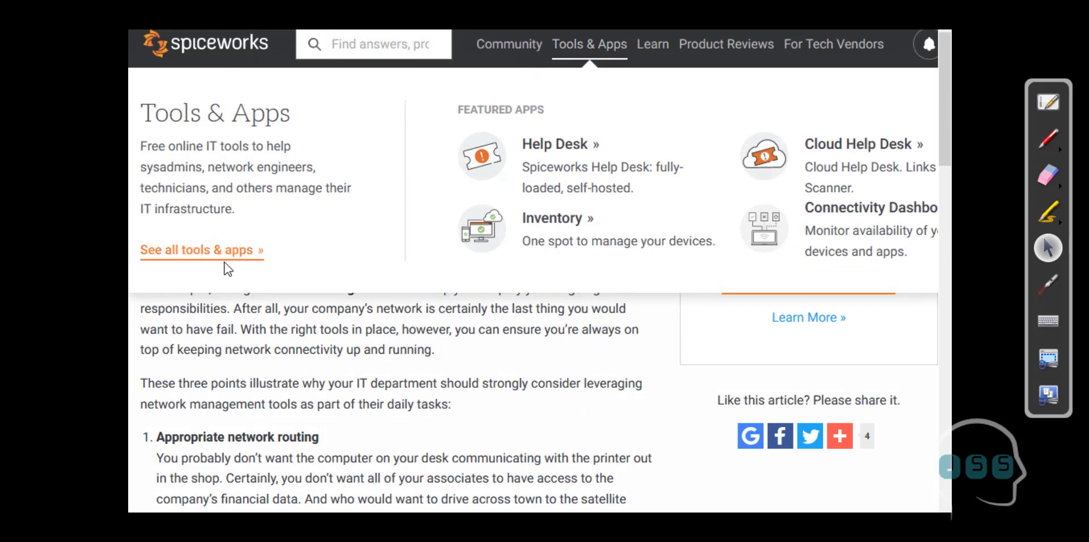
{"action": "left_click", "coordinate": [209, 257]}
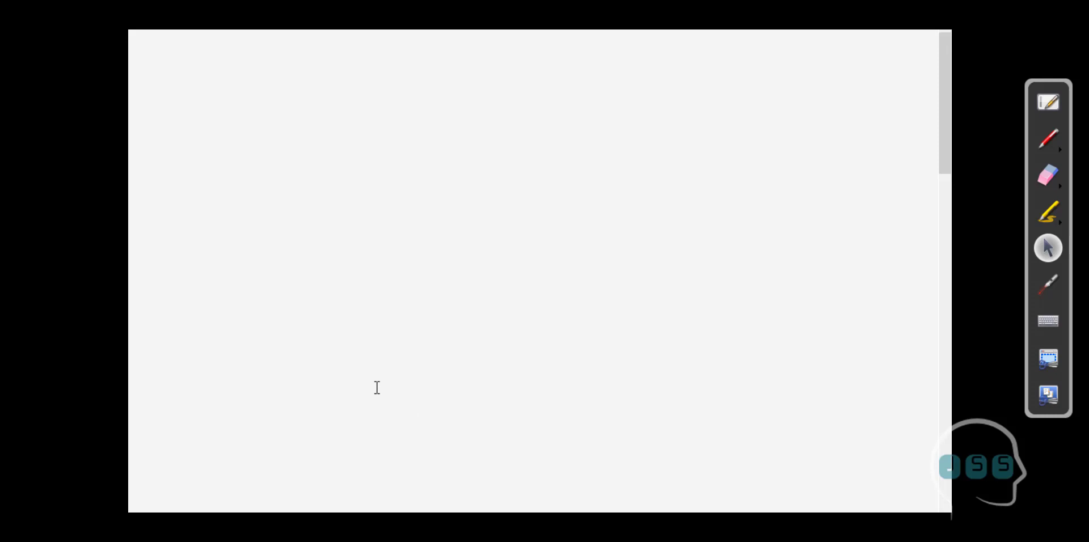
{"action": "scroll", "coordinate": [374, 388], "scroll_direction": "down", "scroll_amount": 1}
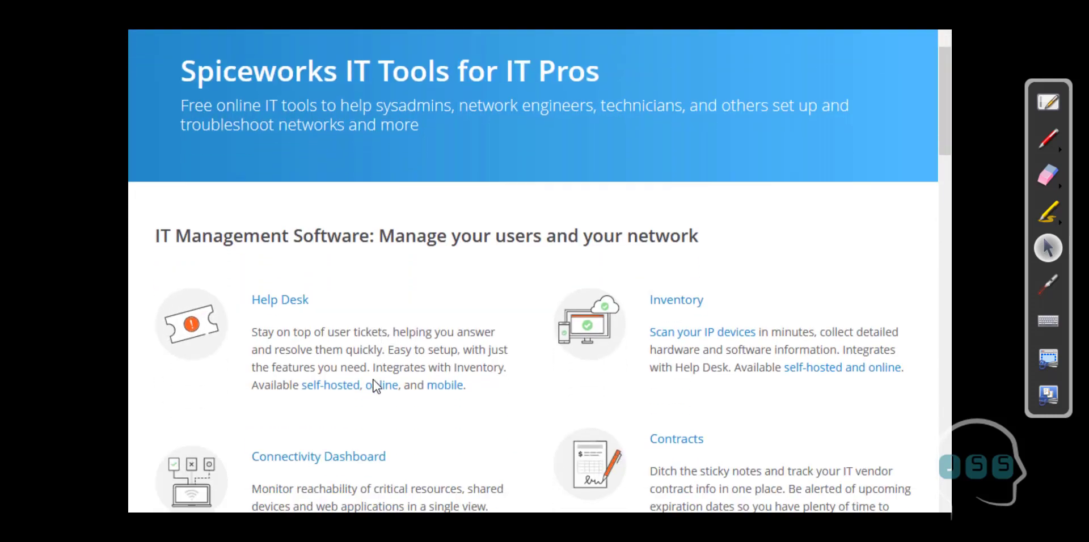
{"action": "scroll", "coordinate": [340, 280], "scroll_direction": "down", "scroll_amount": 1}
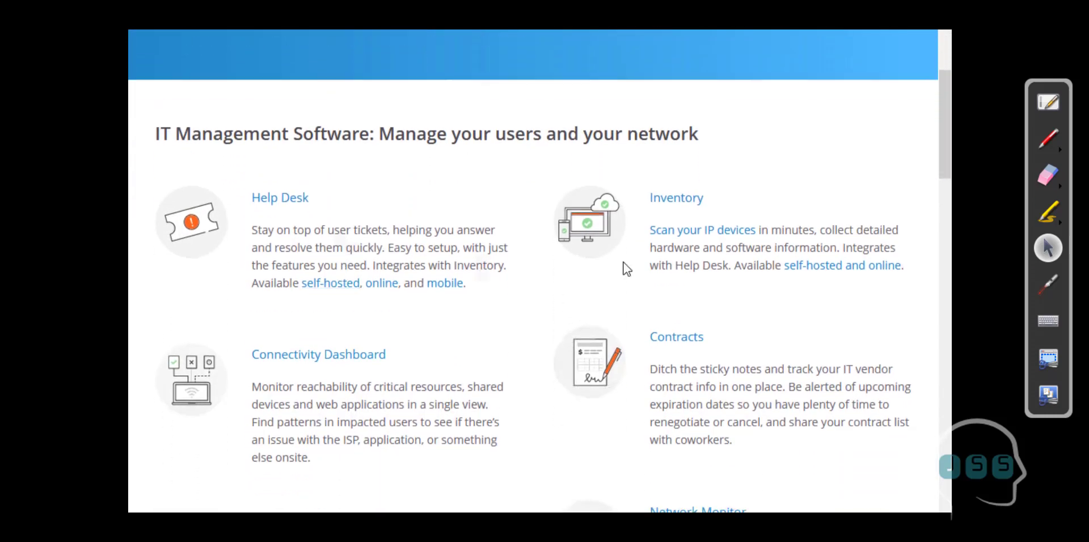
Open the Connectivity Dashboard product page and highlight the word "Dashboard" in its heading.
{"action": "scroll", "coordinate": [295, 227], "scroll_direction": "down", "scroll_amount": 1}
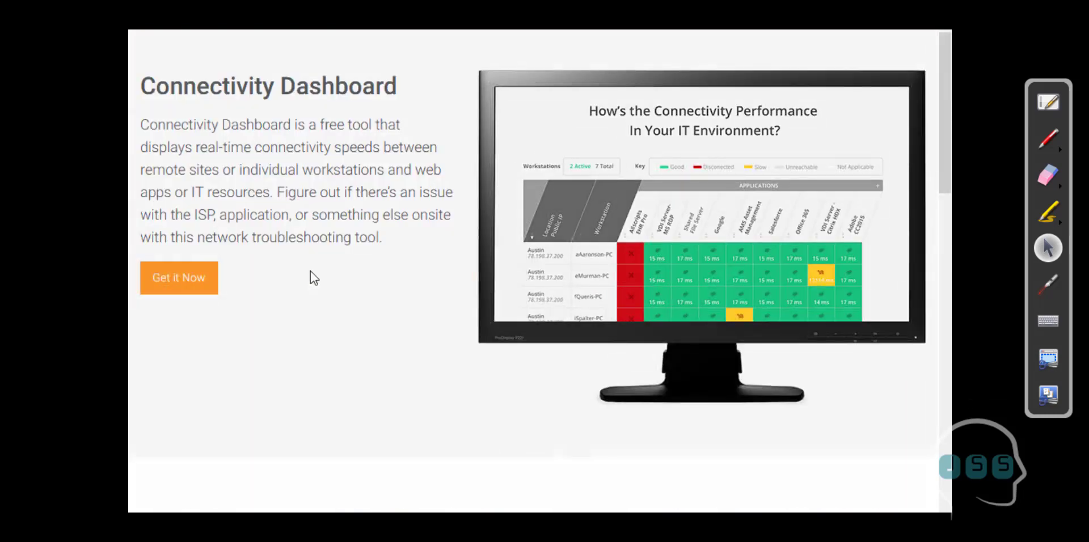
{"action": "scroll", "coordinate": [310, 271], "scroll_direction": "up", "scroll_amount": 1}
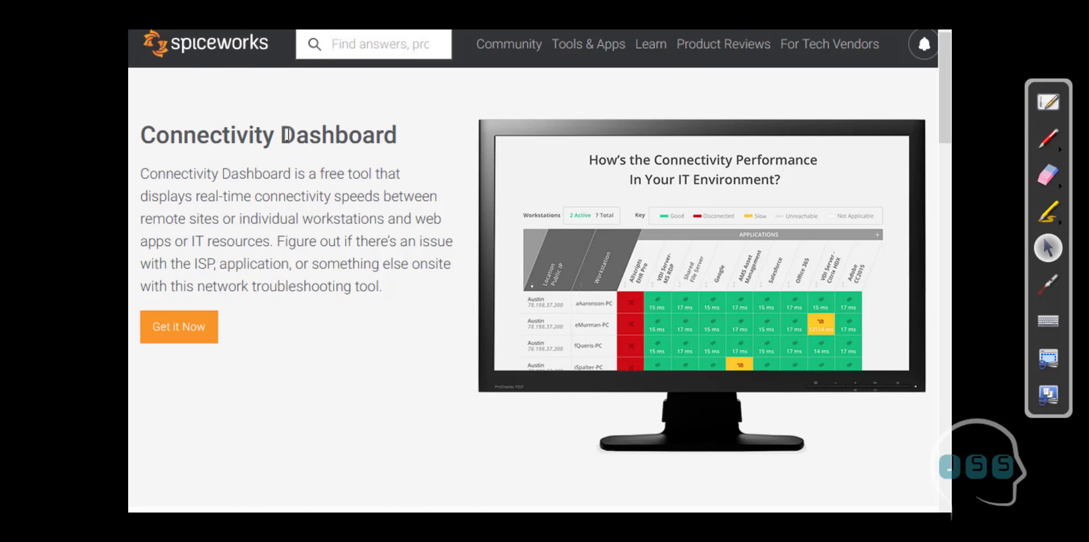
{"action": "left_click_drag", "start_coordinate": [288, 135], "coordinate": [391, 140]}
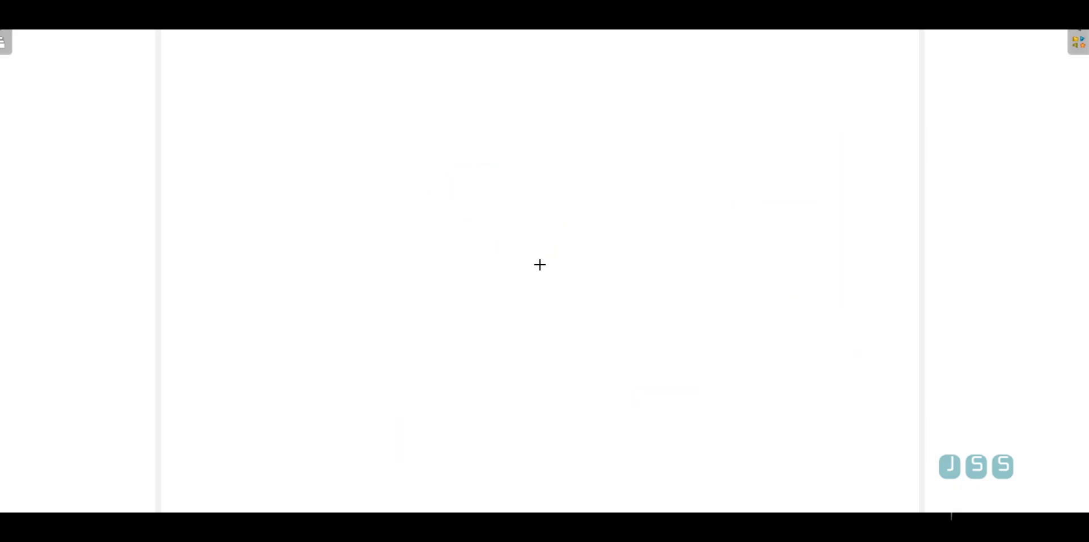
Sketch a large green frame on the blank whiteboard with three small boxes side by side inside it.
{"action": "mouse_move", "coordinate": [364, 82]}
{"action": "left_mouse_down"}
{"action": "mouse_move", "coordinate": [559, 73]}
{"action": "mouse_move", "coordinate": [664, 199]}
{"action": "mouse_move", "coordinate": [401, 212]}
{"action": "mouse_move", "coordinate": [371, 83]}
{"action": "left_mouse_up"}
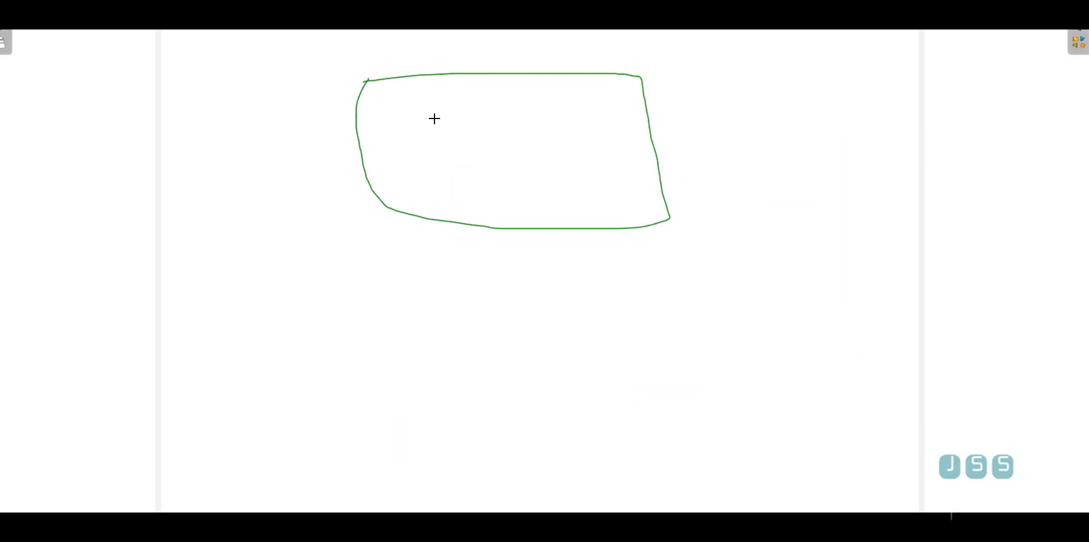
{"action": "mouse_move", "coordinate": [386, 121]}
{"action": "left_mouse_down"}
{"action": "mouse_move", "coordinate": [396, 163]}
{"action": "mouse_move", "coordinate": [425, 122]}
{"action": "mouse_move", "coordinate": [448, 160]}
{"action": "mouse_move", "coordinate": [399, 164]}
{"action": "left_mouse_up"}
{"action": "mouse_move", "coordinate": [472, 121]}
{"action": "left_mouse_down"}
{"action": "mouse_move", "coordinate": [480, 153]}
{"action": "mouse_move", "coordinate": [479, 130]}
{"action": "mouse_move", "coordinate": [545, 148]}
{"action": "mouse_move", "coordinate": [552, 165]}
{"action": "left_mouse_up"}
{"action": "left_click_drag", "start_coordinate": [488, 159], "coordinate": [552, 165]}
{"action": "left_click_drag", "start_coordinate": [587, 120], "coordinate": [598, 153]}
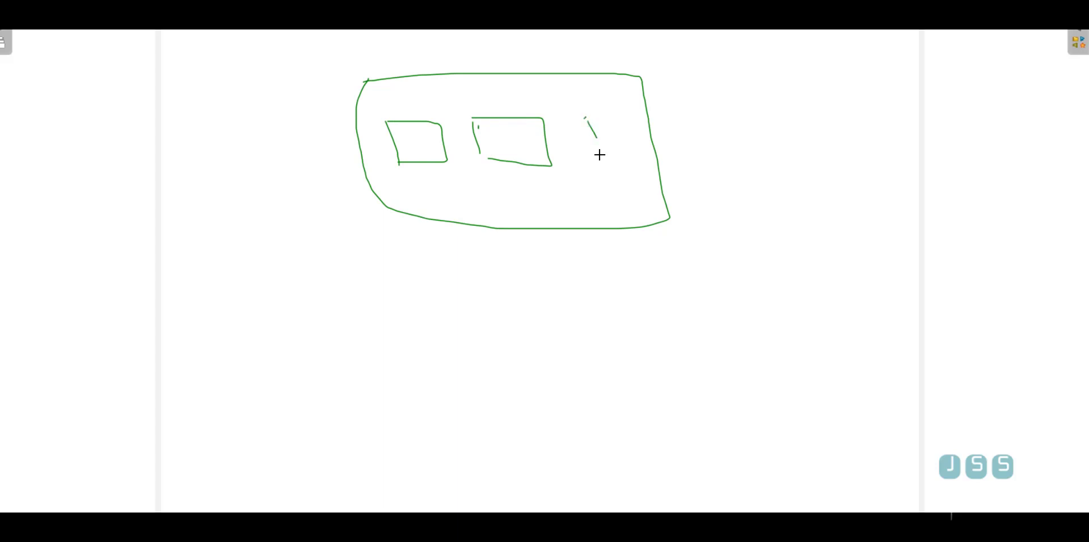
{"action": "mouse_move", "coordinate": [585, 117]}
{"action": "left_mouse_down"}
{"action": "mouse_move", "coordinate": [642, 156]}
{"action": "mouse_move", "coordinate": [606, 156]}
{"action": "left_mouse_up"}
Draw three larger open boxes in a row below the frame.
{"action": "left_click_drag", "start_coordinate": [236, 332], "coordinate": [249, 477]}
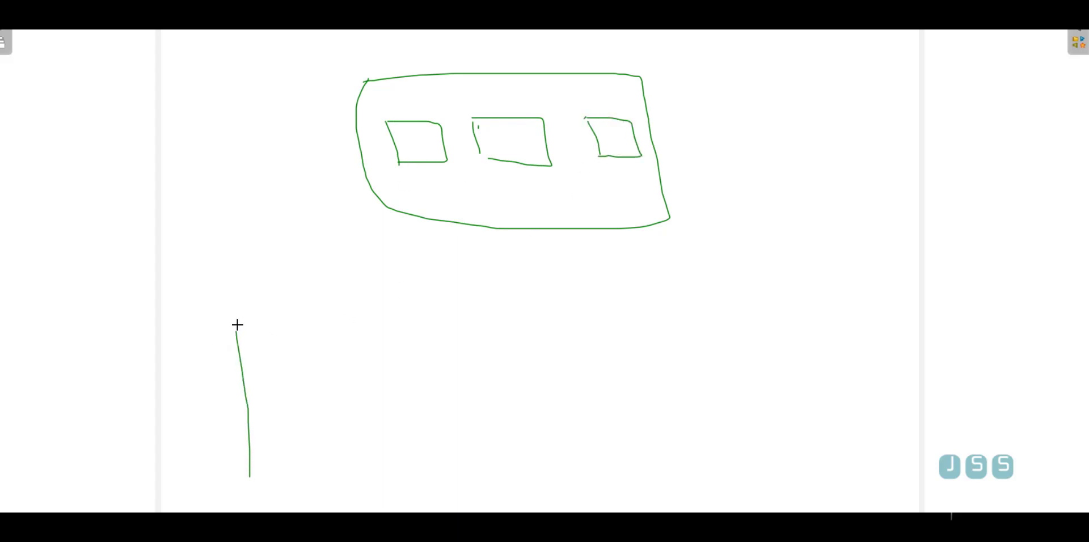
{"action": "mouse_move", "coordinate": [237, 325]}
{"action": "left_mouse_down"}
{"action": "mouse_move", "coordinate": [399, 448]}
{"action": "mouse_move", "coordinate": [352, 455]}
{"action": "left_mouse_up"}
{"action": "mouse_move", "coordinate": [475, 340]}
{"action": "left_mouse_down"}
{"action": "mouse_move", "coordinate": [492, 439]}
{"action": "mouse_move", "coordinate": [598, 429]}
{"action": "left_mouse_up"}
{"action": "mouse_move", "coordinate": [693, 334]}
{"action": "left_mouse_down"}
{"action": "mouse_move", "coordinate": [699, 425]}
{"action": "mouse_move", "coordinate": [737, 316]}
{"action": "mouse_move", "coordinate": [829, 407]}
{"action": "left_mouse_up"}
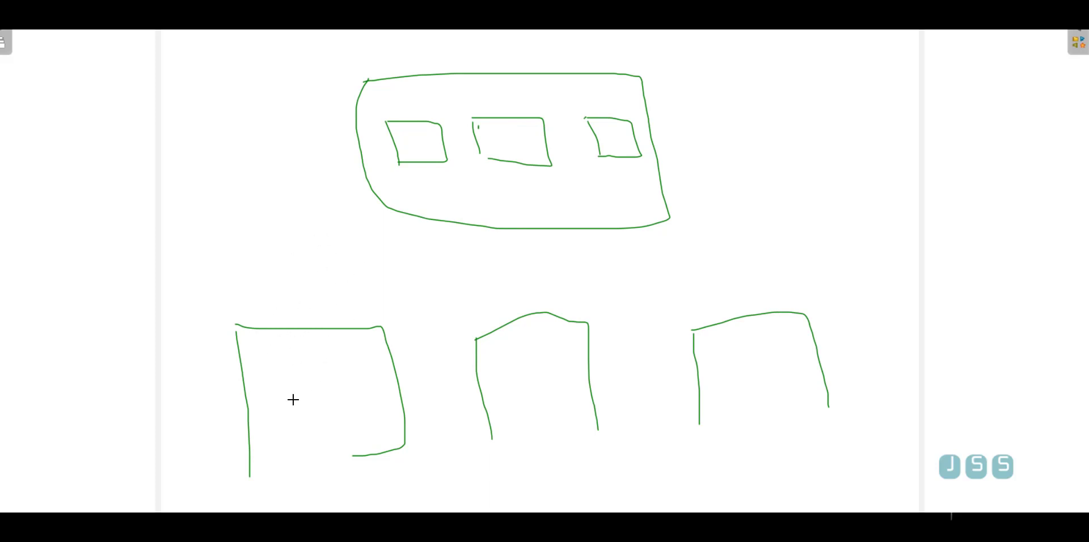
Draw a circle in each lower box and link it to its small box in the frame, marking the first two with ticks.
{"action": "left_click_drag", "start_coordinate": [356, 367], "coordinate": [363, 367]}
{"action": "left_click_drag", "start_coordinate": [559, 355], "coordinate": [555, 349]}
{"action": "left_click_drag", "start_coordinate": [784, 352], "coordinate": [777, 353]}
{"action": "mouse_move", "coordinate": [360, 365]}
{"action": "left_mouse_down"}
{"action": "mouse_move", "coordinate": [410, 151]}
{"action": "mouse_move", "coordinate": [439, 128]}
{"action": "left_mouse_up"}
{"action": "mouse_move", "coordinate": [545, 339]}
{"action": "left_mouse_down"}
{"action": "mouse_move", "coordinate": [505, 142]}
{"action": "mouse_move", "coordinate": [517, 127]}
{"action": "left_mouse_up"}
{"action": "mouse_move", "coordinate": [778, 355]}
{"action": "left_mouse_down"}
{"action": "mouse_move", "coordinate": [618, 127]}
{"action": "mouse_move", "coordinate": [586, 136]}
{"action": "left_mouse_up"}
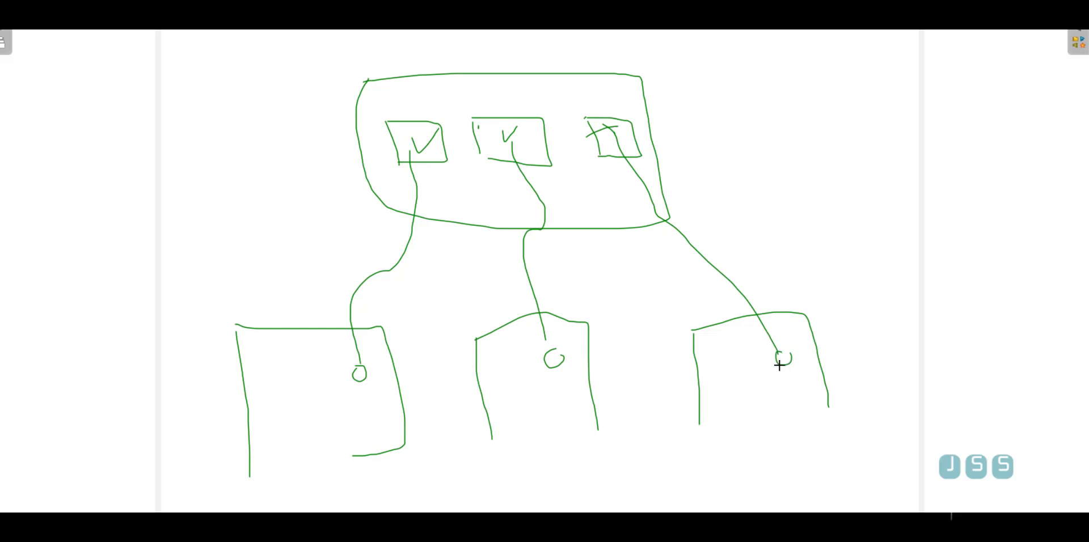
Add two more circles to the third lower box, and cross out its connecting line and the diagram.
{"action": "mouse_move", "coordinate": [753, 354]}
{"action": "left_mouse_down"}
{"action": "mouse_move", "coordinate": [746, 363]}
{"action": "mouse_move", "coordinate": [746, 347]}
{"action": "left_mouse_up"}
{"action": "mouse_move", "coordinate": [728, 358]}
{"action": "left_mouse_down"}
{"action": "mouse_move", "coordinate": [733, 366]}
{"action": "mouse_move", "coordinate": [715, 360]}
{"action": "mouse_move", "coordinate": [719, 347]}
{"action": "left_mouse_up"}
{"action": "left_click_drag", "start_coordinate": [671, 245], "coordinate": [822, 292]}
{"action": "left_click_drag", "start_coordinate": [766, 230], "coordinate": [677, 283]}
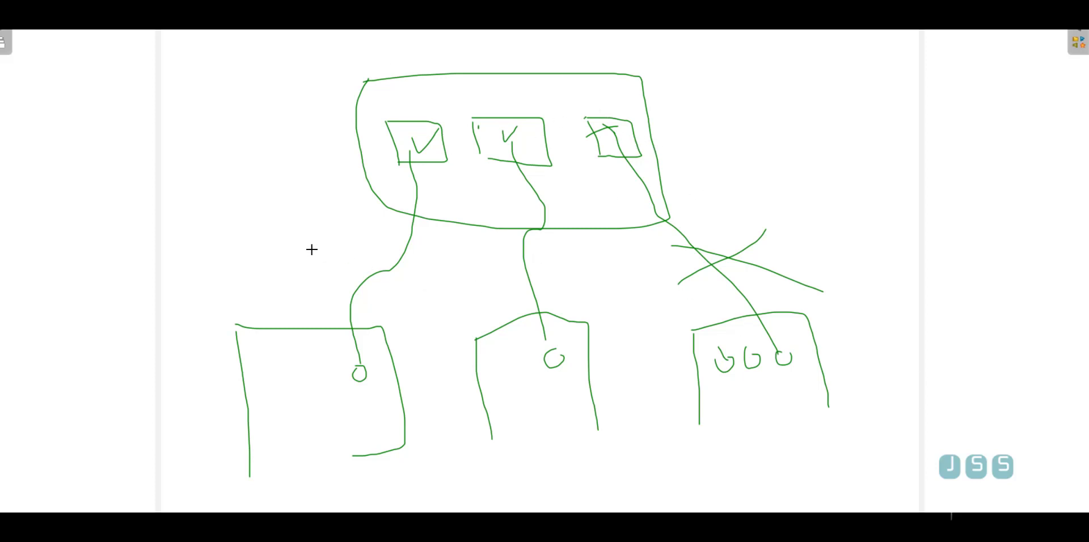
{"action": "left_click_drag", "start_coordinate": [465, 114], "coordinate": [802, 511]}
{"action": "left_click_drag", "start_coordinate": [810, 201], "coordinate": [518, 439]}
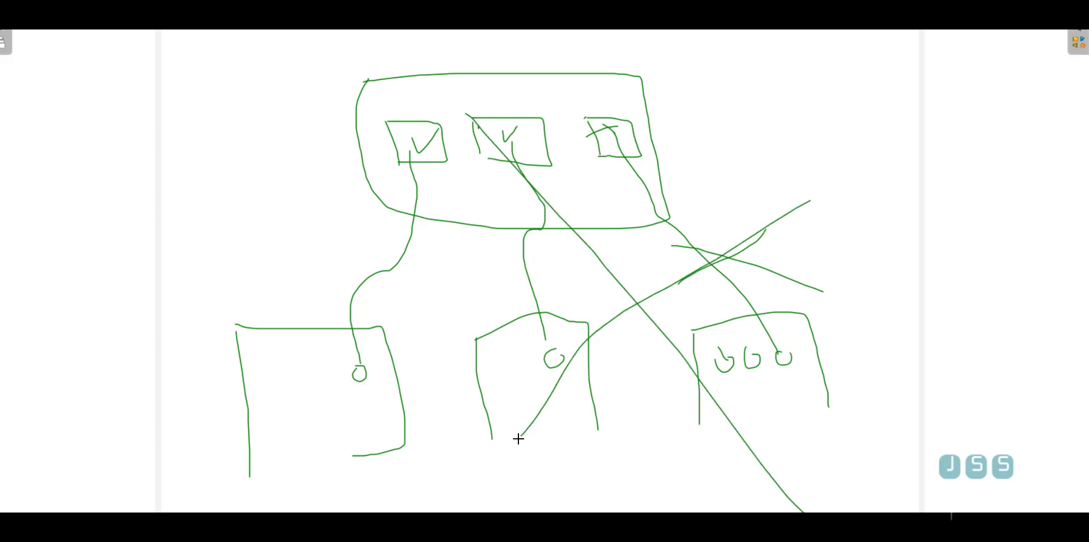
Divide the first lower box with two horizontal lines, add rows of circles, link a small rectangle to the upper row, and leave the whiteboard.
{"action": "mouse_move", "coordinate": [335, 372]}
{"action": "left_mouse_down"}
{"action": "mouse_move", "coordinate": [306, 381]}
{"action": "mouse_move", "coordinate": [405, 401]}
{"action": "left_mouse_up"}
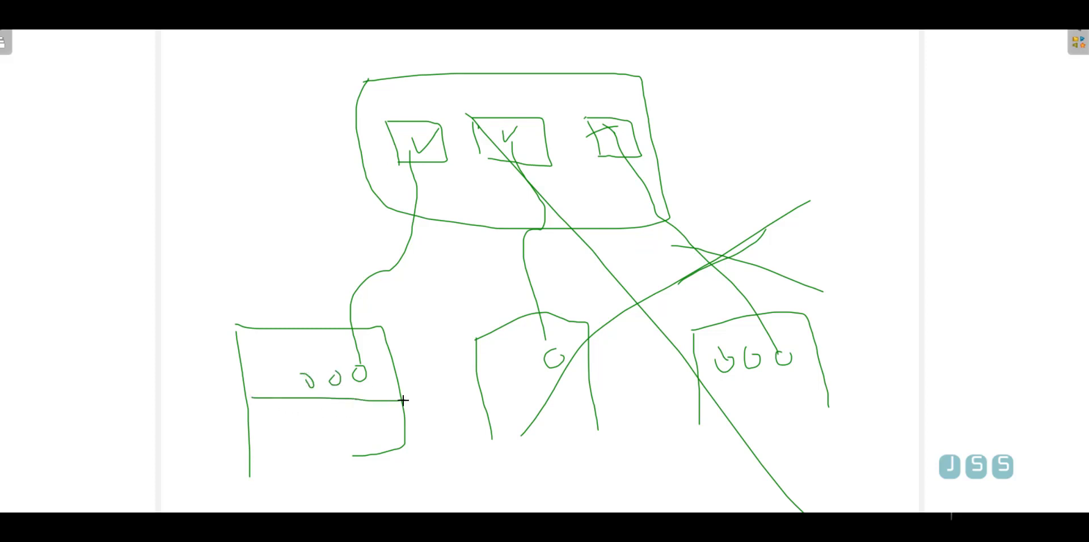
{"action": "left_click_drag", "start_coordinate": [313, 420], "coordinate": [352, 421]}
{"action": "left_click_drag", "start_coordinate": [259, 436], "coordinate": [401, 435]}
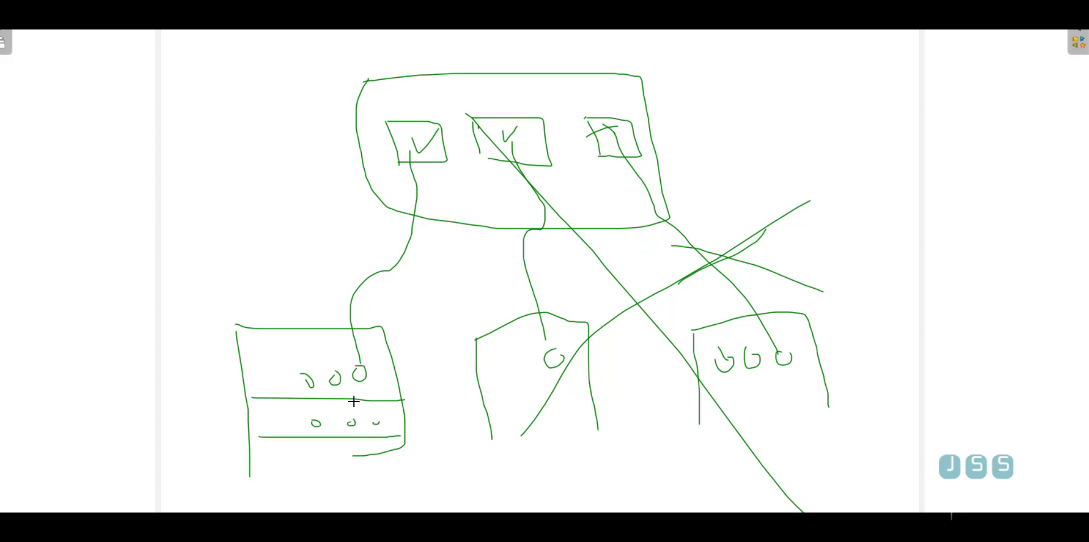
{"action": "mouse_move", "coordinate": [260, 356]}
{"action": "left_mouse_down"}
{"action": "mouse_move", "coordinate": [259, 369]}
{"action": "mouse_move", "coordinate": [284, 359]}
{"action": "mouse_move", "coordinate": [259, 370]}
{"action": "mouse_move", "coordinate": [304, 360]}
{"action": "mouse_move", "coordinate": [340, 369]}
{"action": "mouse_move", "coordinate": [352, 355]}
{"action": "mouse_move", "coordinate": [358, 364]}
{"action": "left_mouse_up"}
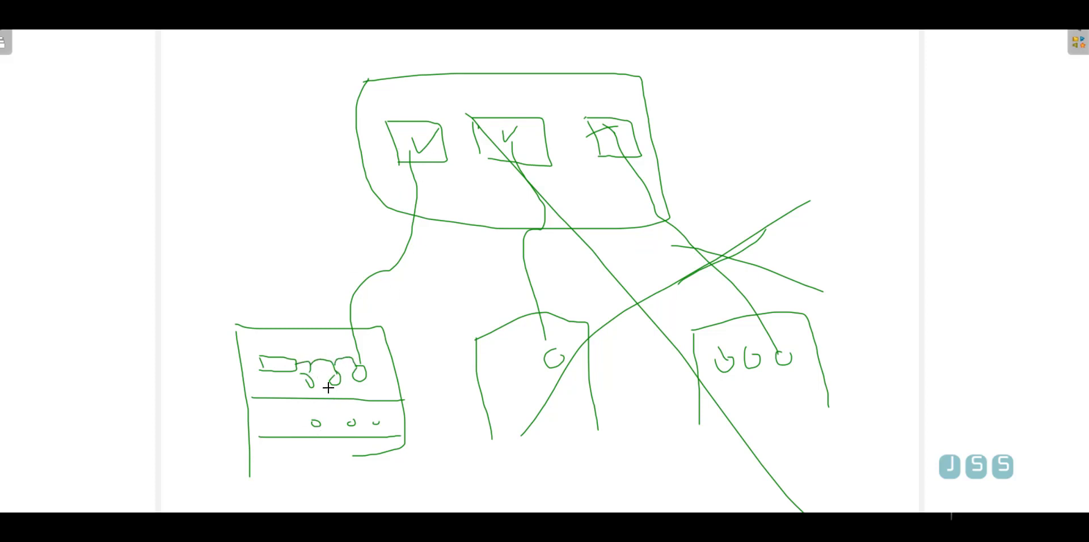
{"action": "mouse_move", "coordinate": [267, 350]}
{"action": "left_mouse_down"}
{"action": "mouse_move", "coordinate": [322, 383]}
{"action": "mouse_move", "coordinate": [268, 387]}
{"action": "mouse_move", "coordinate": [300, 401]}
{"action": "left_mouse_up"}
{"action": "left_click", "coordinate": [1016, 17]}
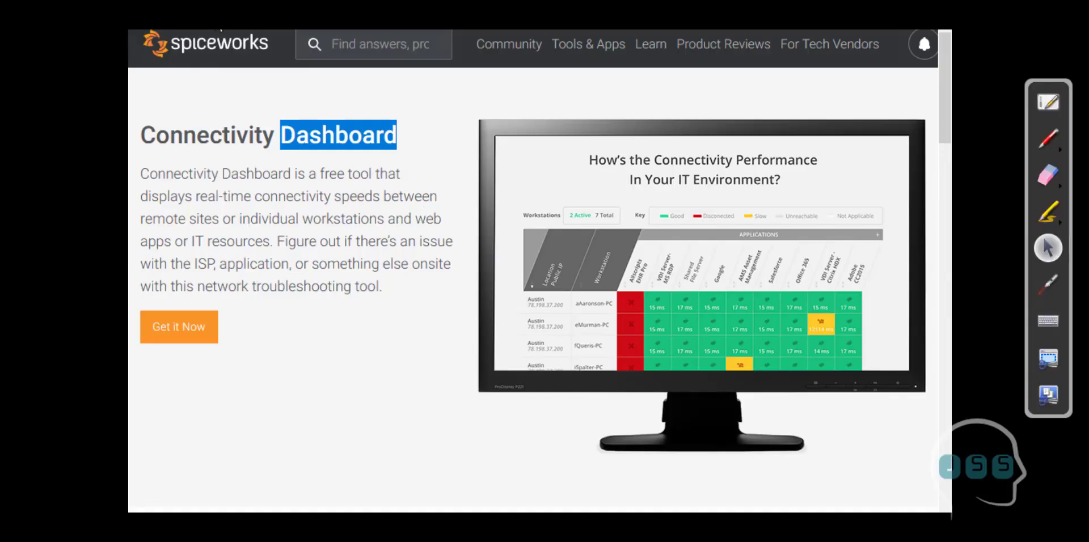
Return to the Spiceworks IT tools list and open Contracts.
{"action": "key", "text": "alt+Left"}
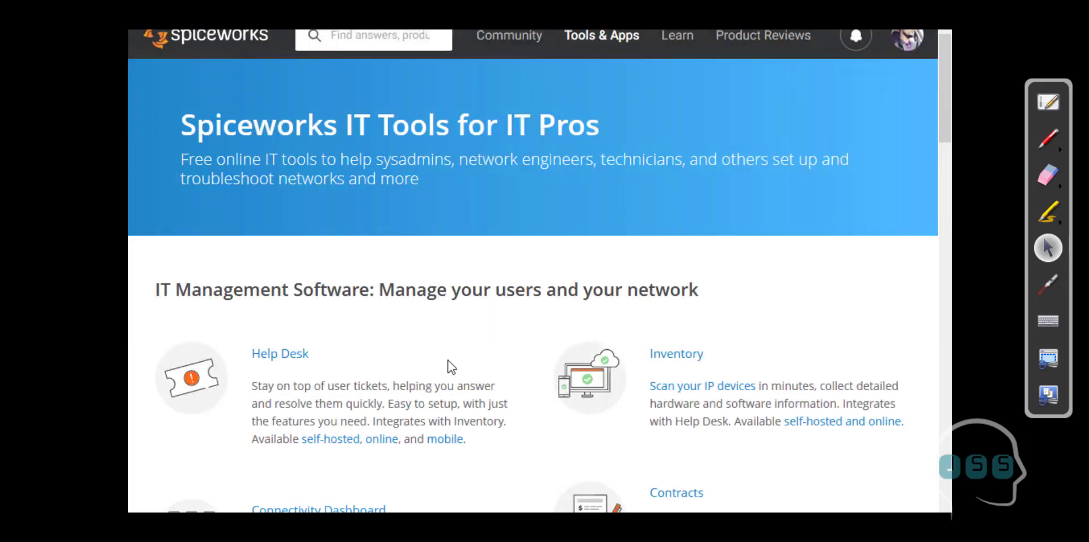
{"action": "scroll", "coordinate": [451, 367], "scroll_direction": "down", "scroll_amount": 3}
{"action": "scroll", "coordinate": [451, 367], "scroll_direction": "down", "scroll_amount": 1}
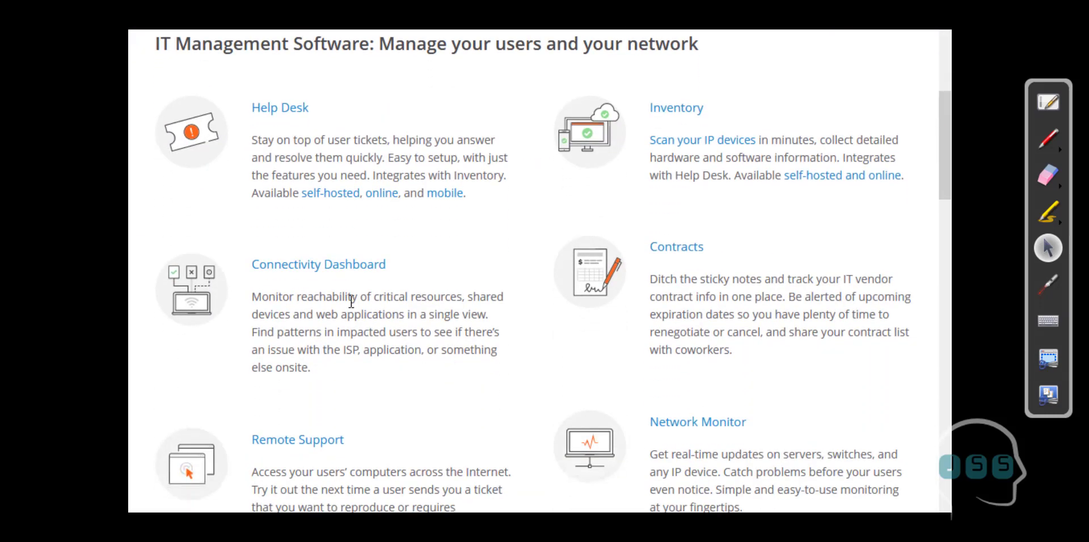
{"action": "scroll", "coordinate": [418, 375], "scroll_direction": "down", "scroll_amount": 1}
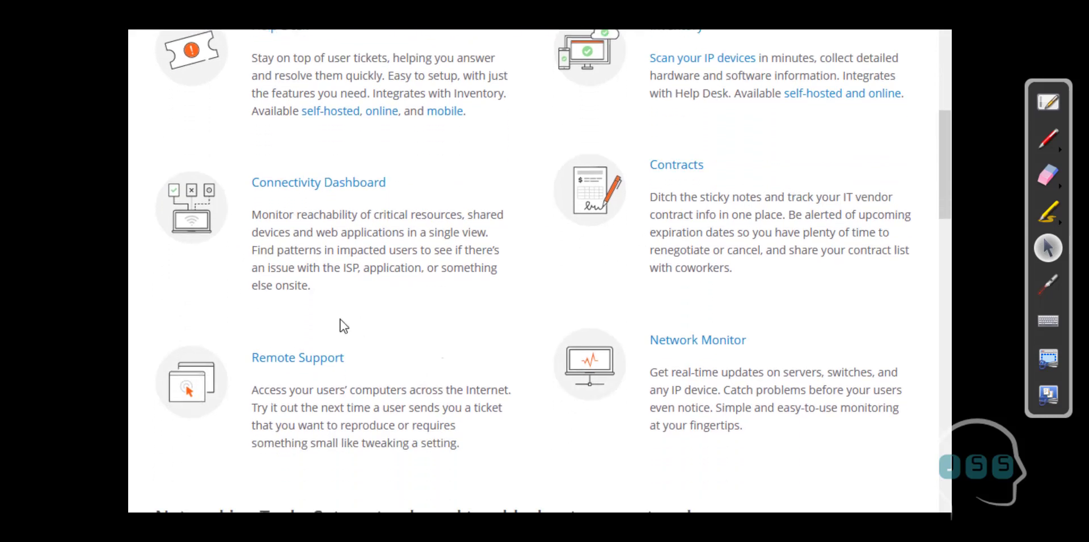
{"action": "left_click", "coordinate": [669, 171]}
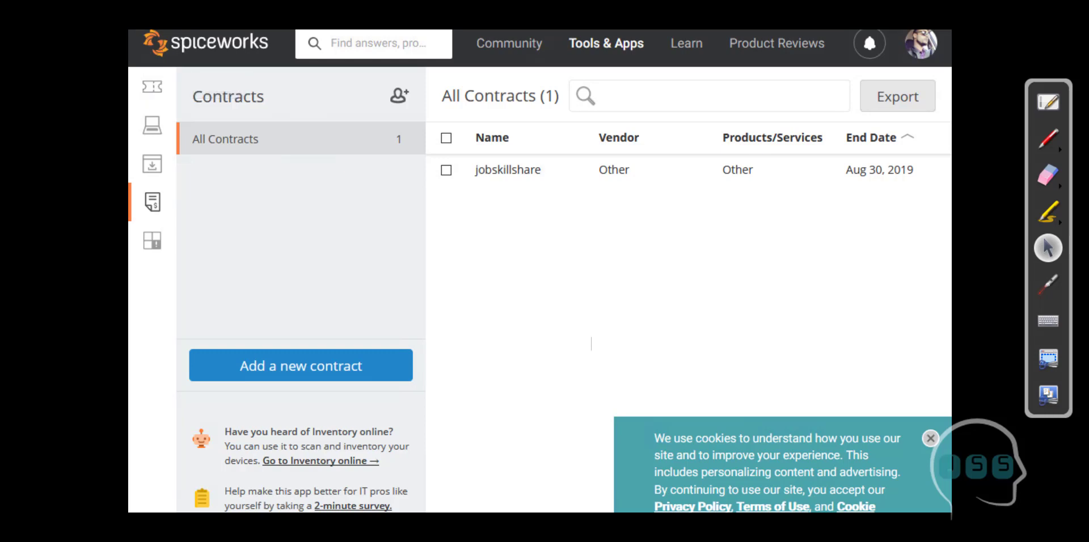
Go back from Contracts to the IT tools list and open the Network Monitor page.
{"action": "key", "text": "alt+Left"}
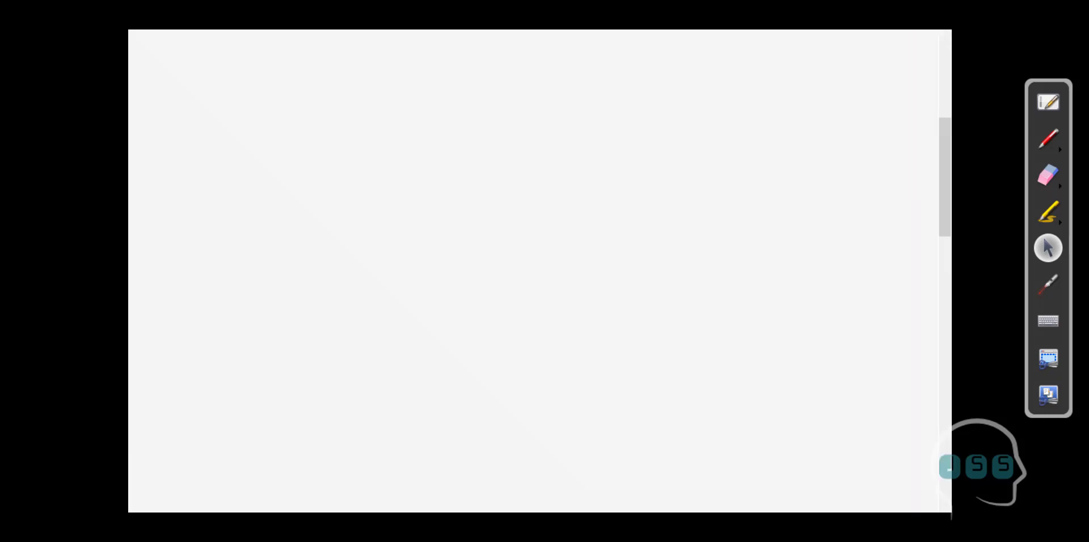
{"action": "key", "text": "alt+Left"}
{"action": "scroll", "coordinate": [342, 377], "scroll_direction": "down", "scroll_amount": 8}
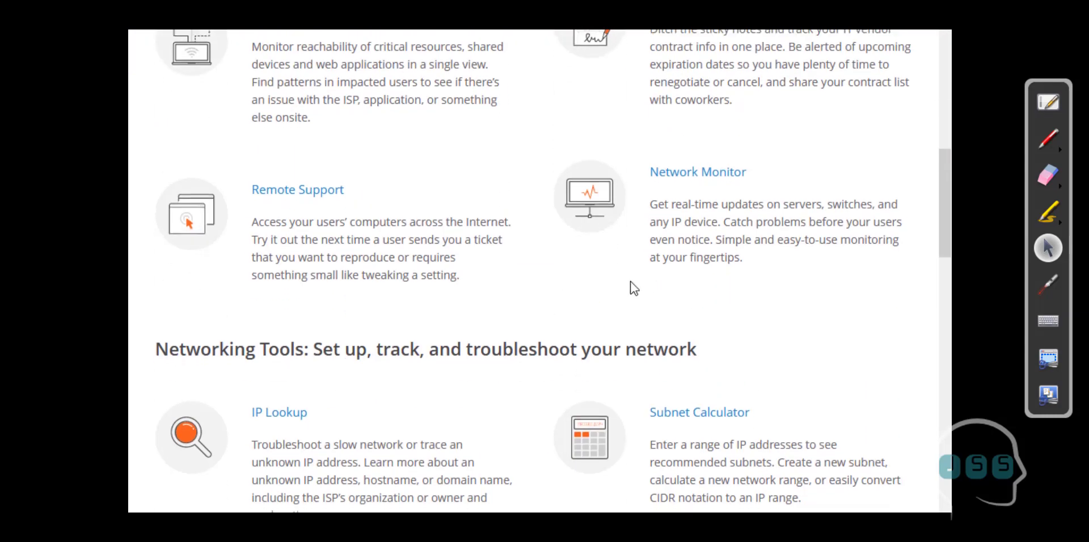
{"action": "scroll", "coordinate": [632, 284], "scroll_direction": "down", "scroll_amount": 1}
{"action": "scroll", "coordinate": [632, 283], "scroll_direction": "up", "scroll_amount": 4}
{"action": "scroll", "coordinate": [633, 286], "scroll_direction": "down", "scroll_amount": 1}
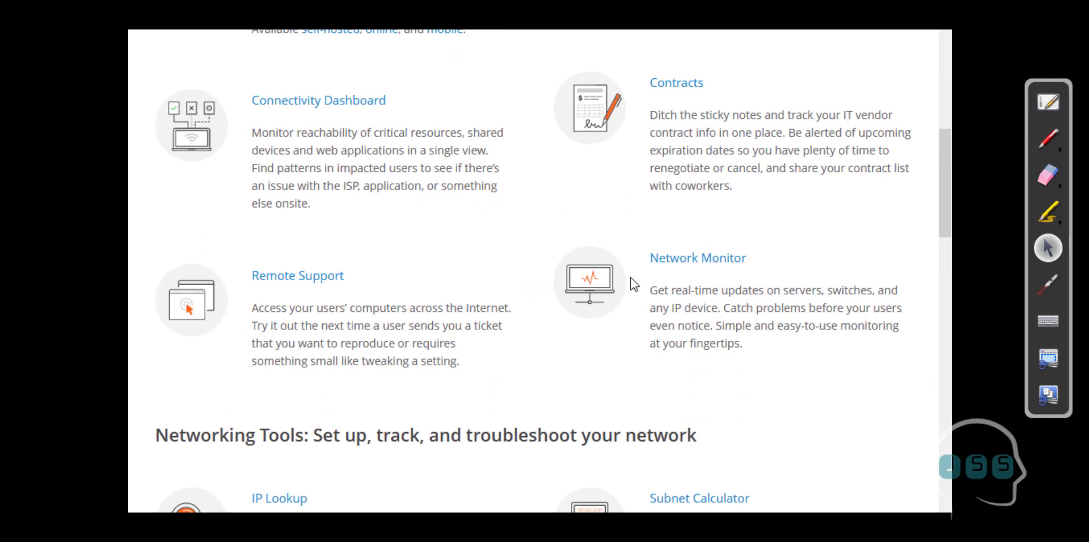
{"action": "scroll", "coordinate": [432, 341], "scroll_direction": "down", "scroll_amount": 1}
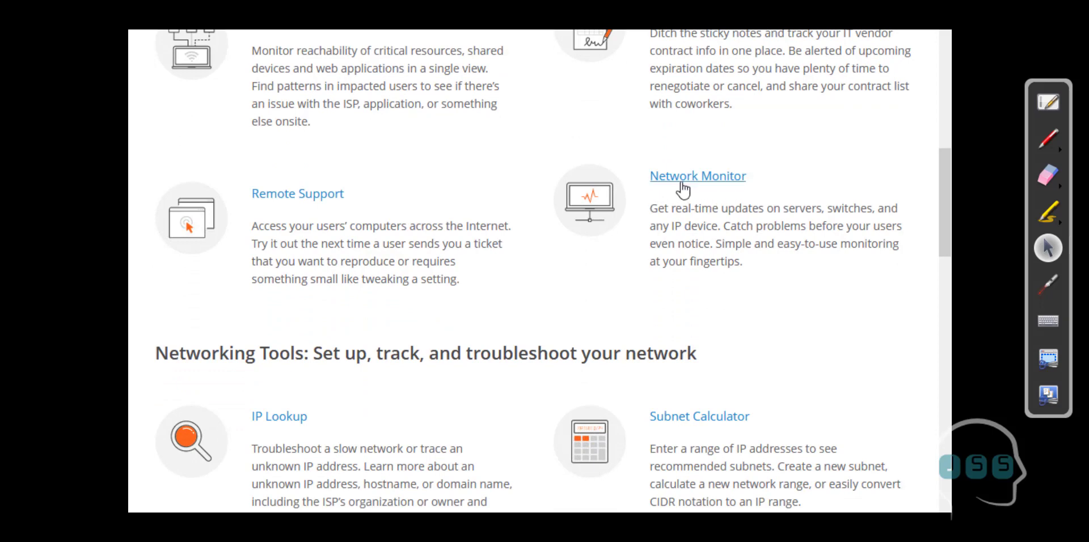
{"action": "left_click", "coordinate": [680, 186]}
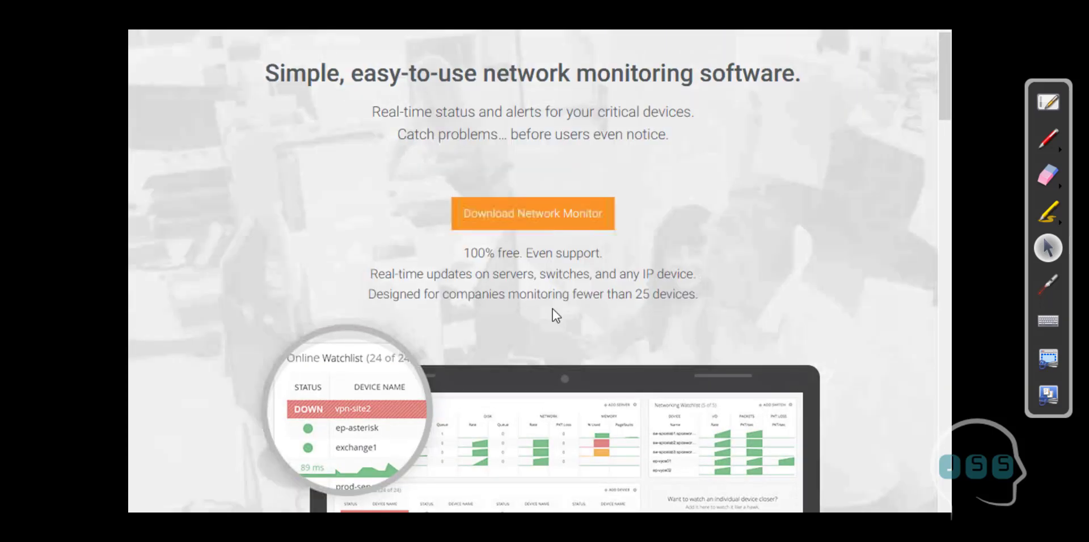
Look through the Network Monitor page, including its dashboard preview and feature descriptions.
{"action": "scroll", "coordinate": [545, 322], "scroll_direction": "down", "scroll_amount": 3}
{"action": "scroll", "coordinate": [542, 320], "scroll_direction": "up", "scroll_amount": 3}
{"action": "scroll", "coordinate": [454, 204], "scroll_direction": "down", "scroll_amount": 4}
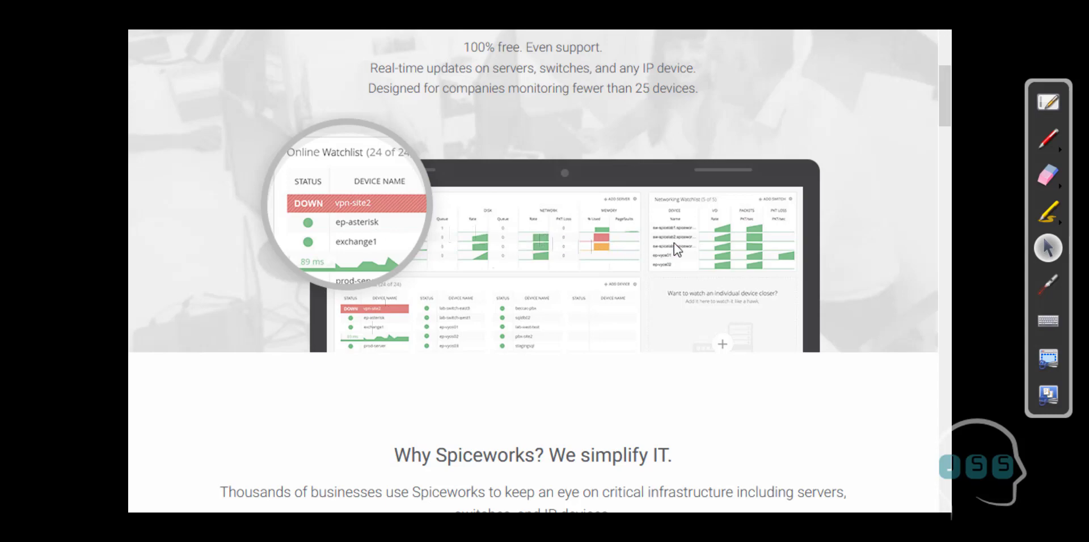
{"action": "scroll", "coordinate": [661, 277], "scroll_direction": "down", "scroll_amount": 10}
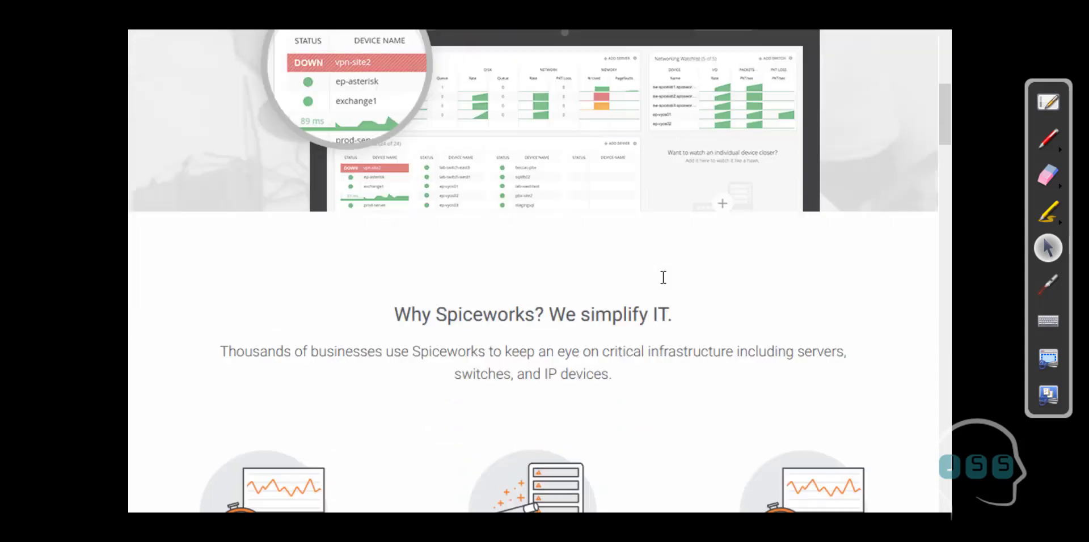
{"action": "scroll", "coordinate": [662, 287], "scroll_direction": "up", "scroll_amount": 1}
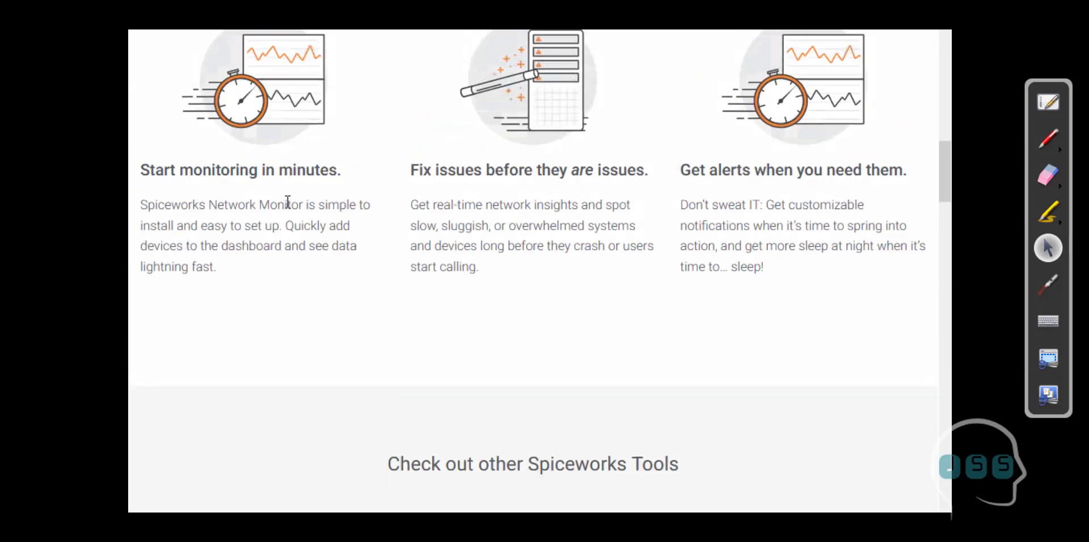
Review the networking and IT security tools back in the IT tools list, declining the site's notifications.
{"action": "key", "text": "alt+Left"}
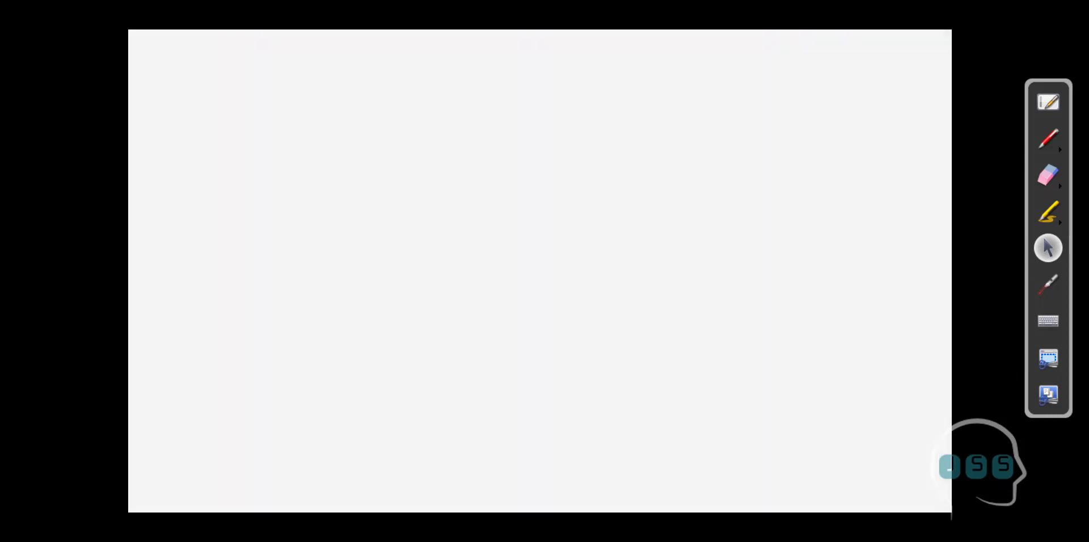
{"action": "scroll", "coordinate": [454, 348], "scroll_direction": "down", "scroll_amount": 10}
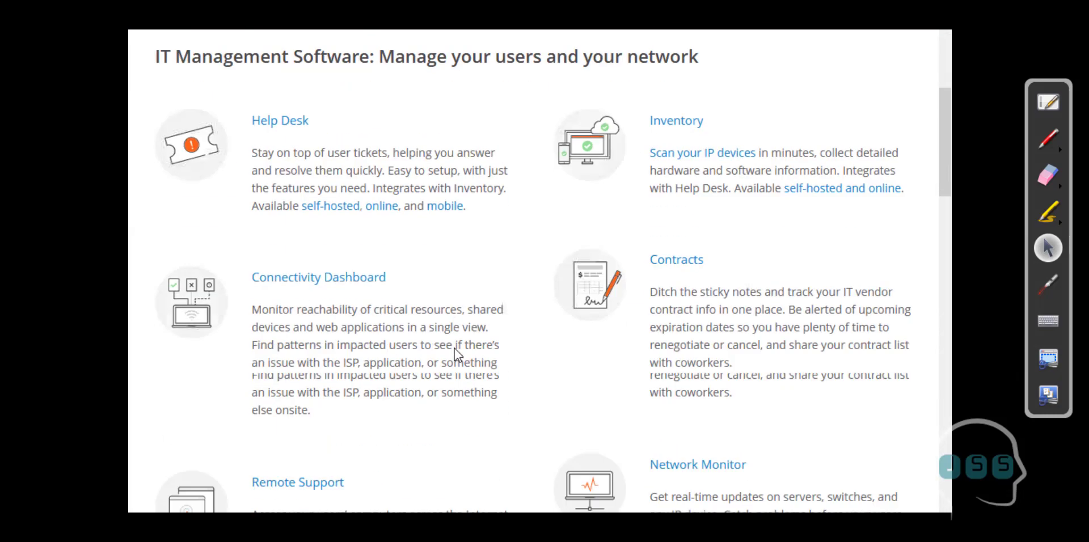
{"action": "scroll", "coordinate": [455, 348], "scroll_direction": "down", "scroll_amount": 2}
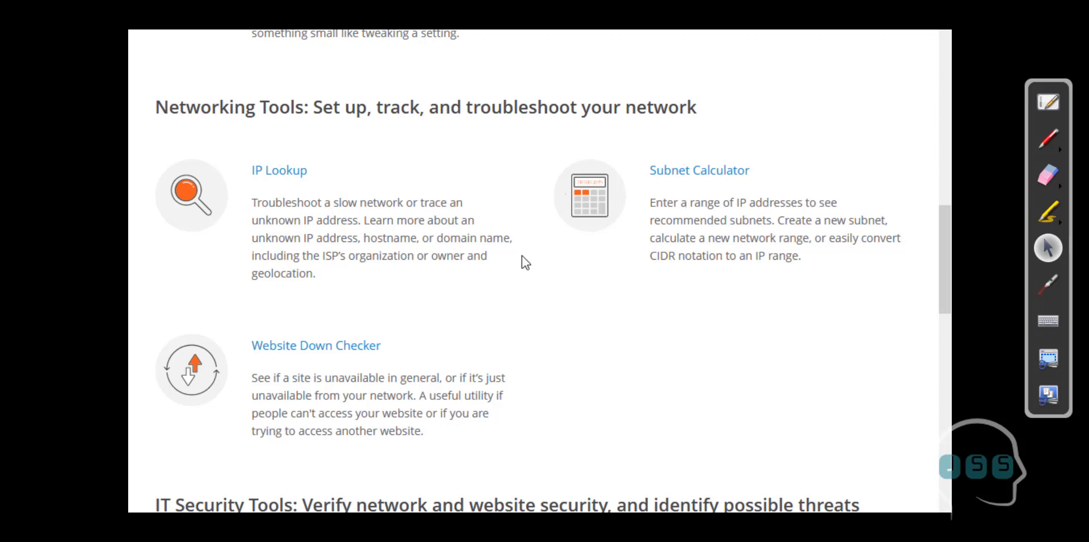
{"action": "scroll", "coordinate": [447, 275], "scroll_direction": "down", "scroll_amount": 2}
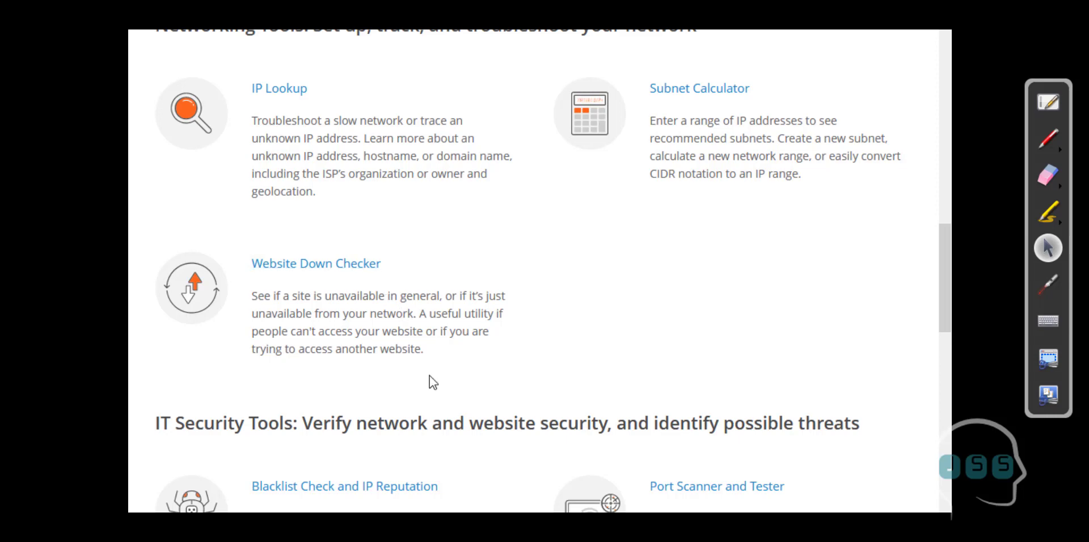
{"action": "scroll", "coordinate": [430, 376], "scroll_direction": "down", "scroll_amount": 3}
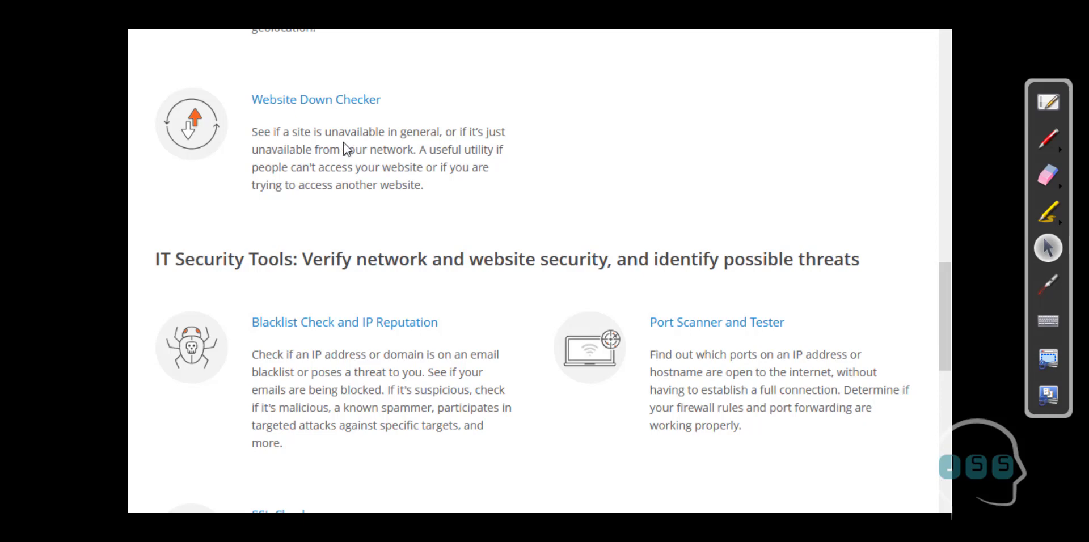
{"action": "left_click_drag", "start_coordinate": [385, 107], "coordinate": [255, 96]}
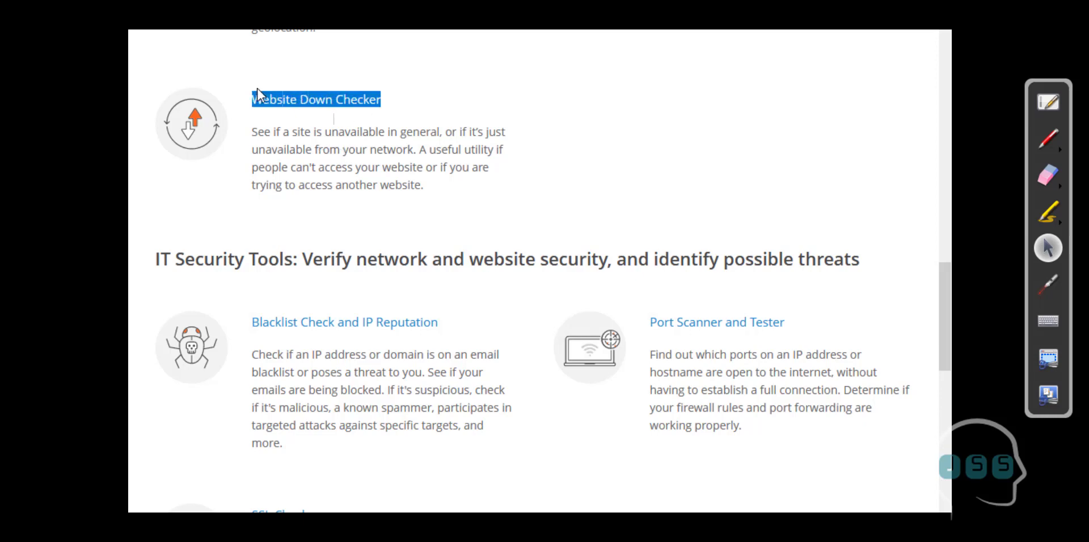
{"action": "scroll", "coordinate": [275, 287], "scroll_direction": "down", "scroll_amount": 4}
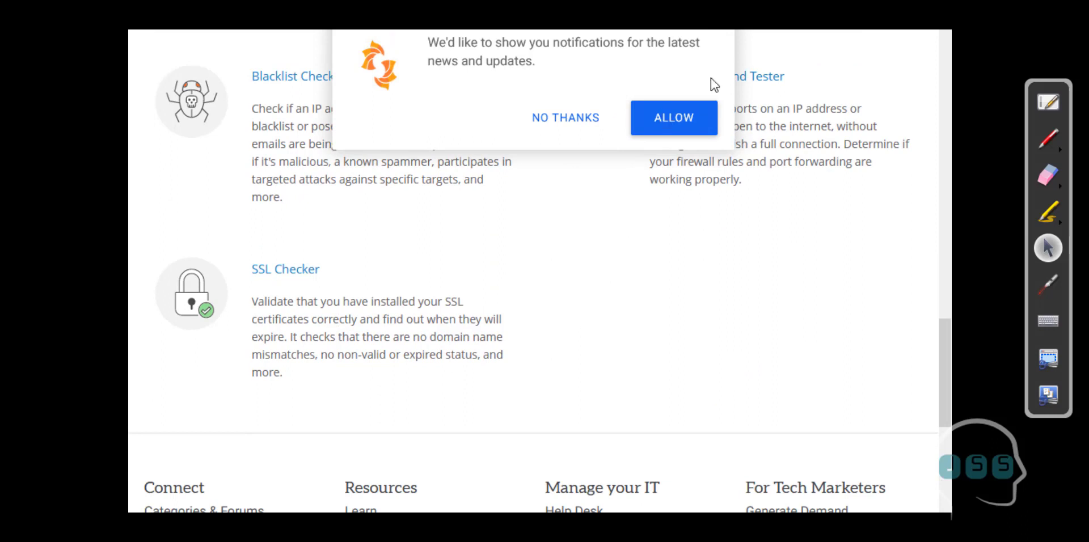
{"action": "left_click", "coordinate": [594, 116]}
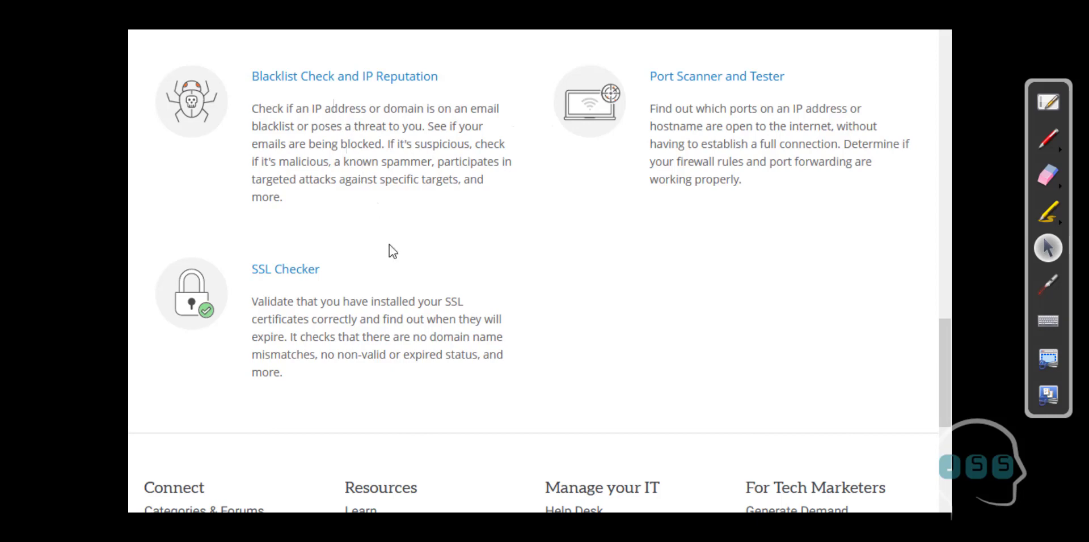
Open the SSL Checker from the IT Security Tools section.
{"action": "scroll", "coordinate": [303, 282], "scroll_direction": "down", "scroll_amount": 3}
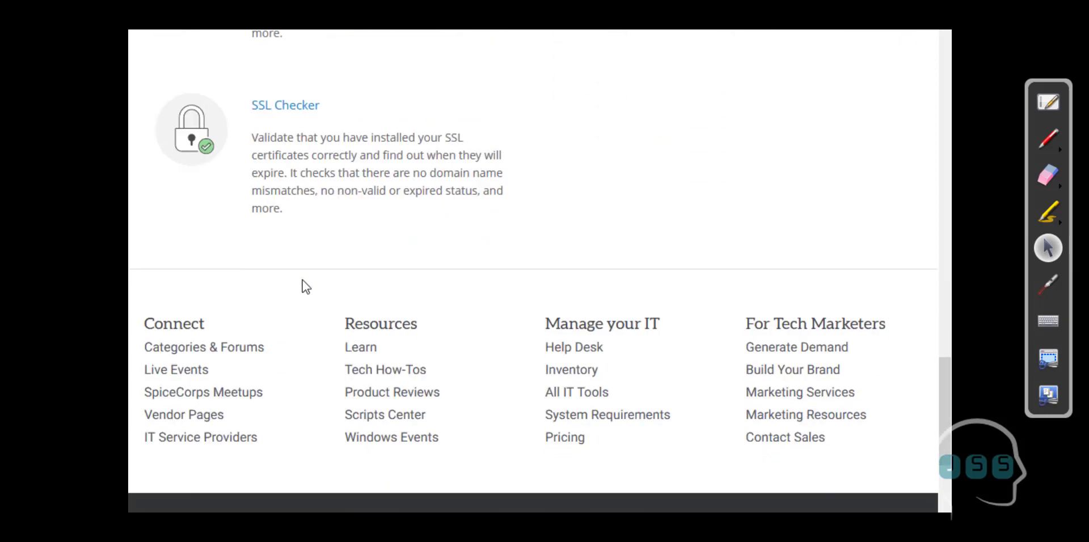
{"action": "scroll", "coordinate": [268, 185], "scroll_direction": "up", "scroll_amount": 1}
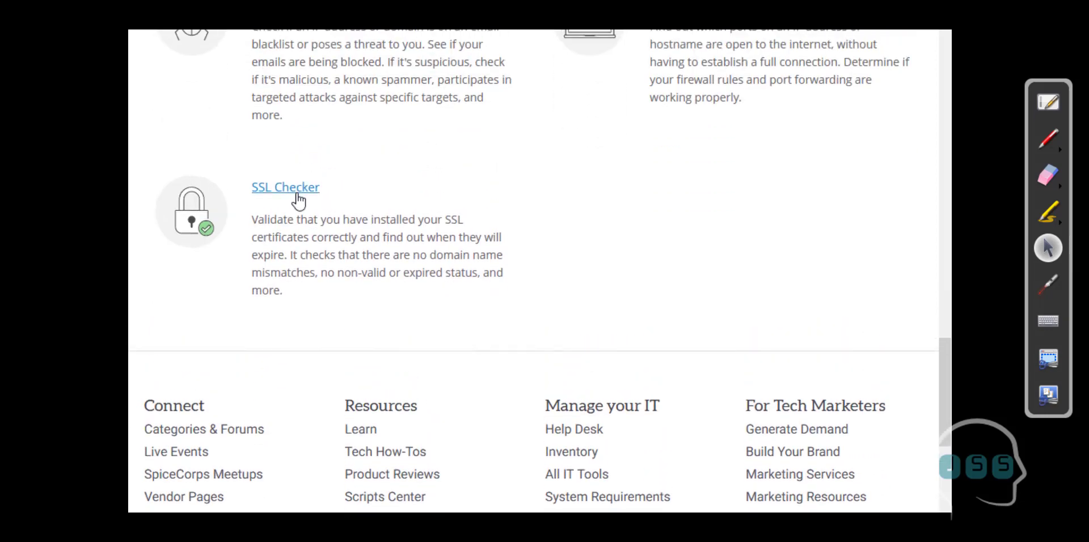
{"action": "left_click", "coordinate": [295, 190]}
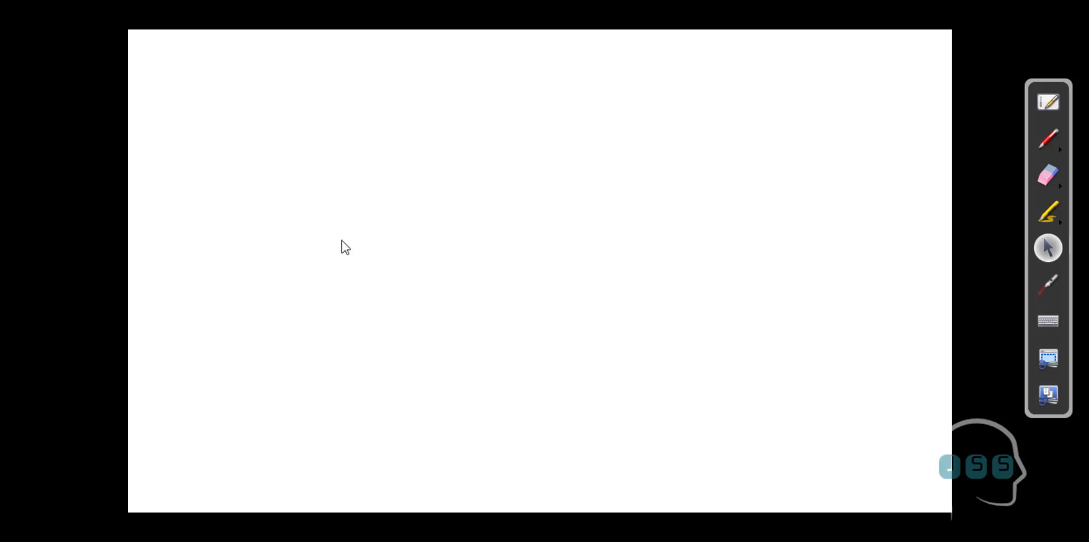
{"action": "scroll", "coordinate": [444, 276], "scroll_direction": "down", "scroll_amount": 2}
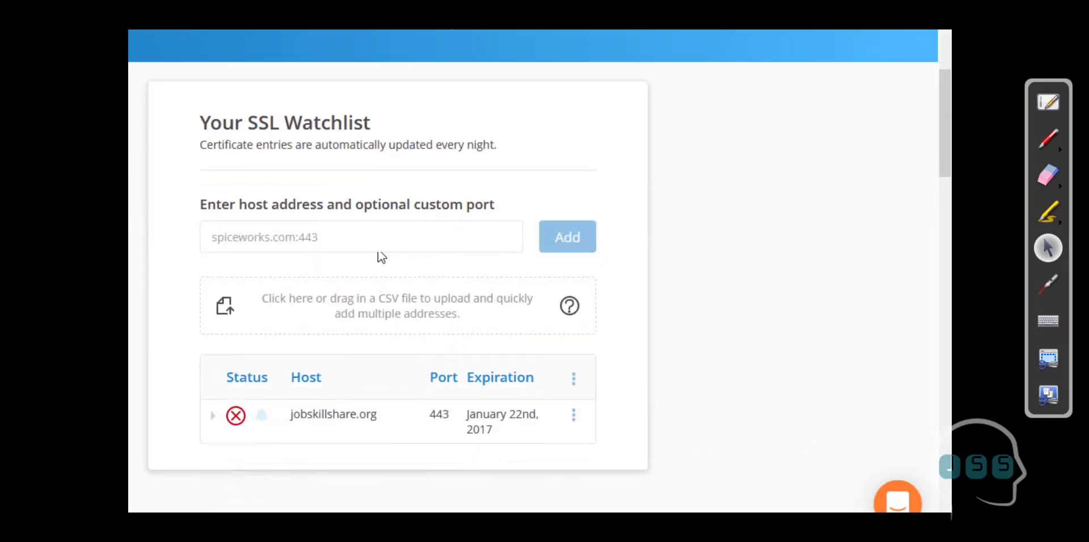
{"action": "left_click", "coordinate": [347, 239]}
{"action": "type", "text": "w"}
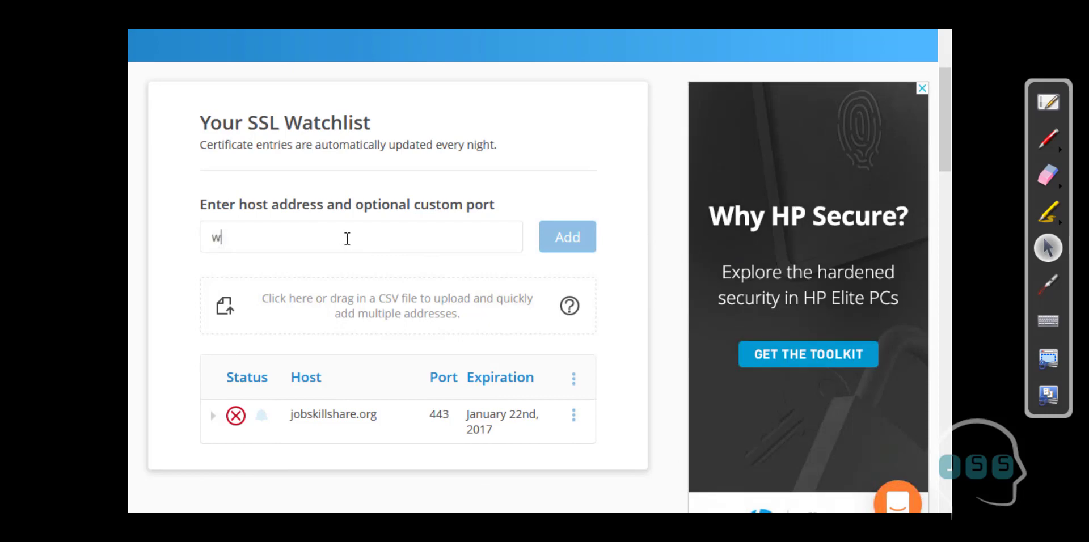
{"action": "type", "text": "ww.jobskillshare.org"}
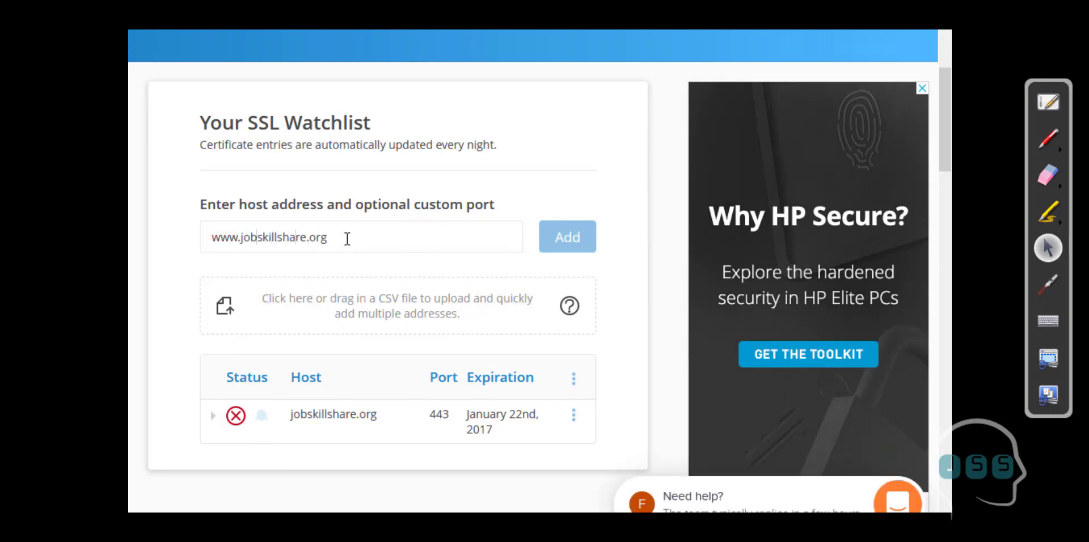
{"action": "left_click", "coordinate": [559, 240]}
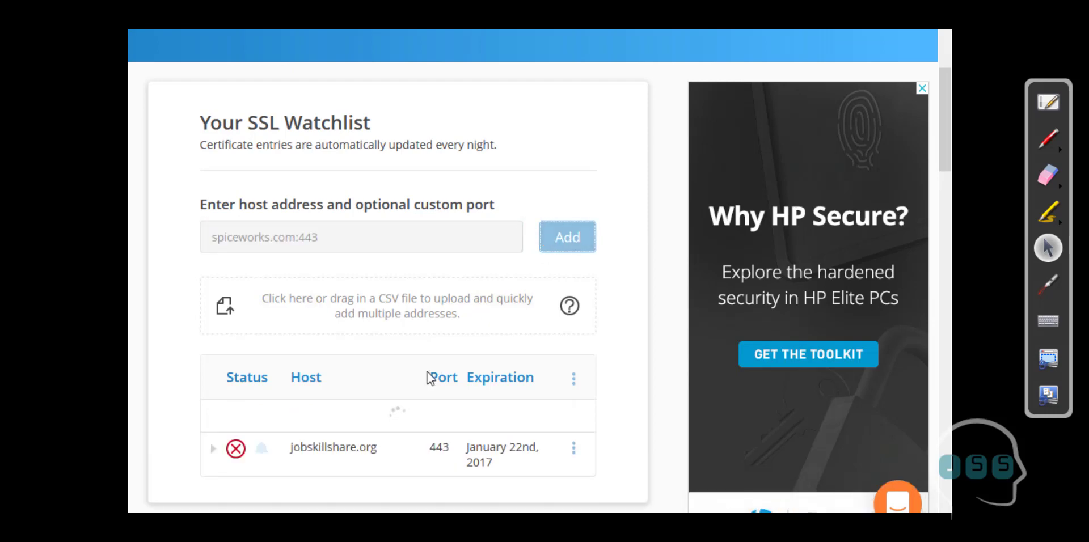
View the available actions for the jobskillshare.org watchlist entry, and expand its certificate checks.
{"action": "scroll", "coordinate": [349, 406], "scroll_direction": "down", "scroll_amount": 2}
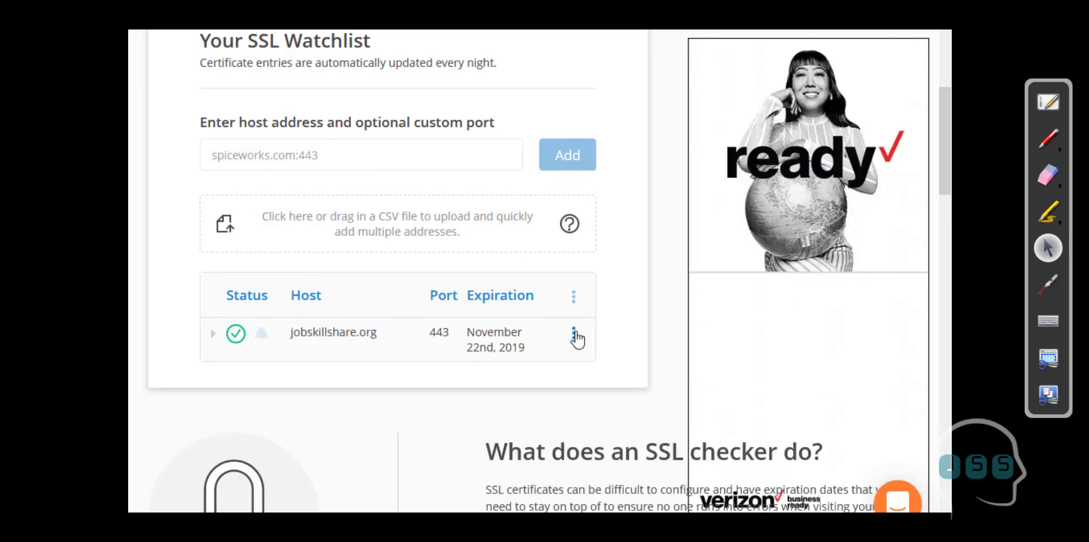
{"action": "left_click", "coordinate": [574, 338]}
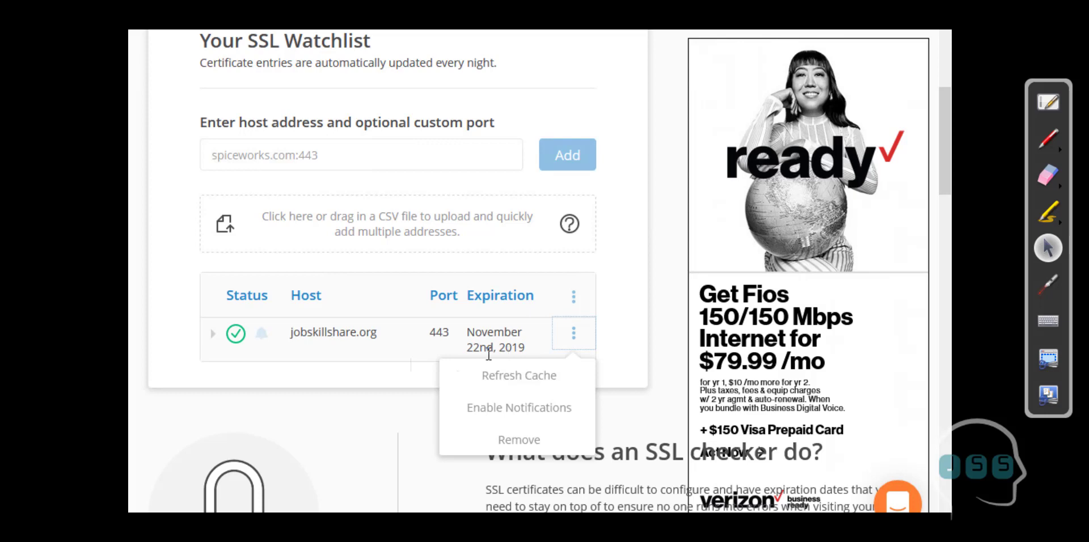
{"action": "left_click", "coordinate": [372, 375]}
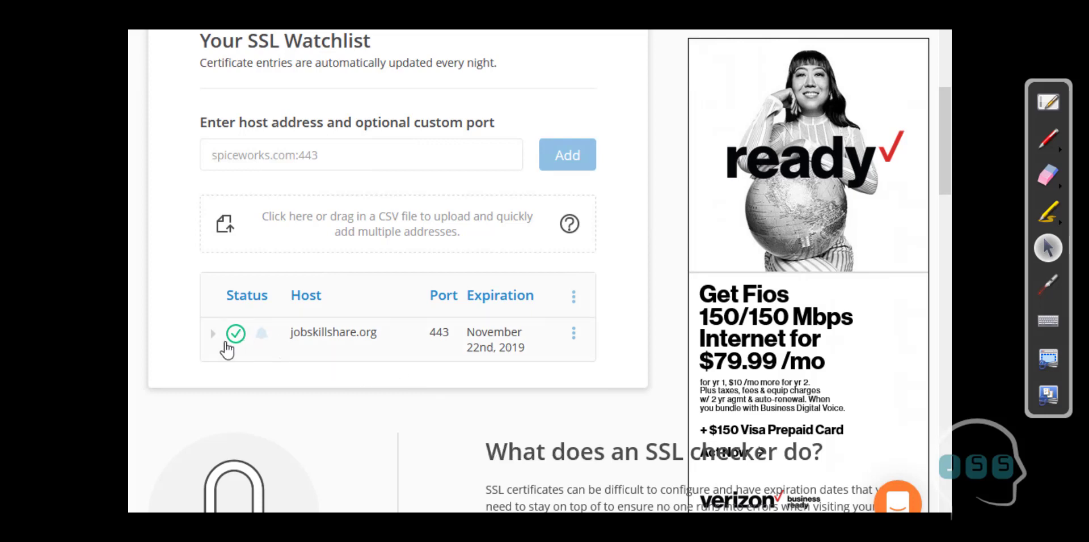
{"action": "left_click", "coordinate": [216, 336]}
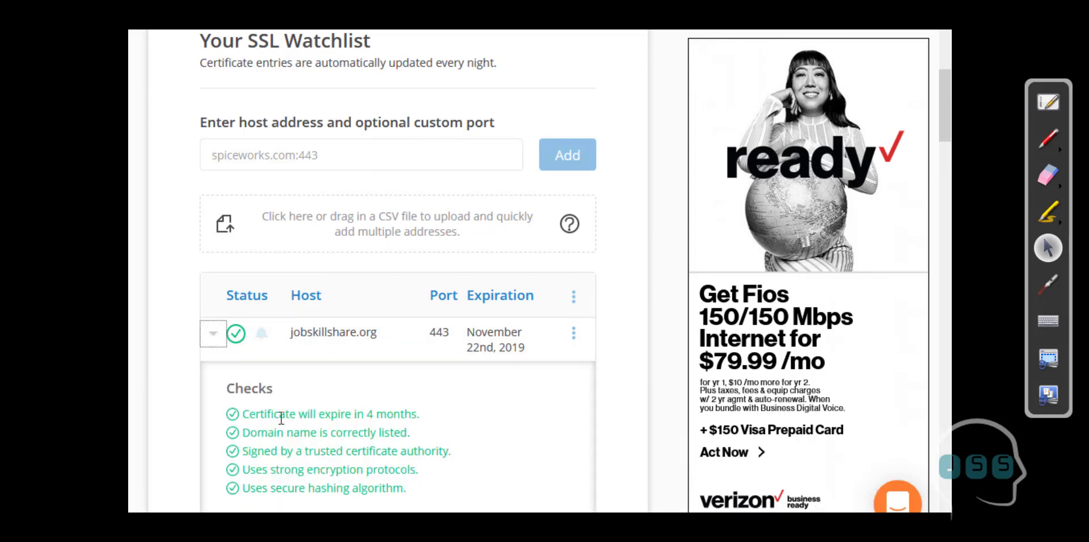
Examine the jobskillshare.org certificate's checks, session protocols and certificate chain, plus the explanation of how the SSL Checker works.
{"action": "scroll", "coordinate": [283, 424], "scroll_direction": "down", "scroll_amount": 1}
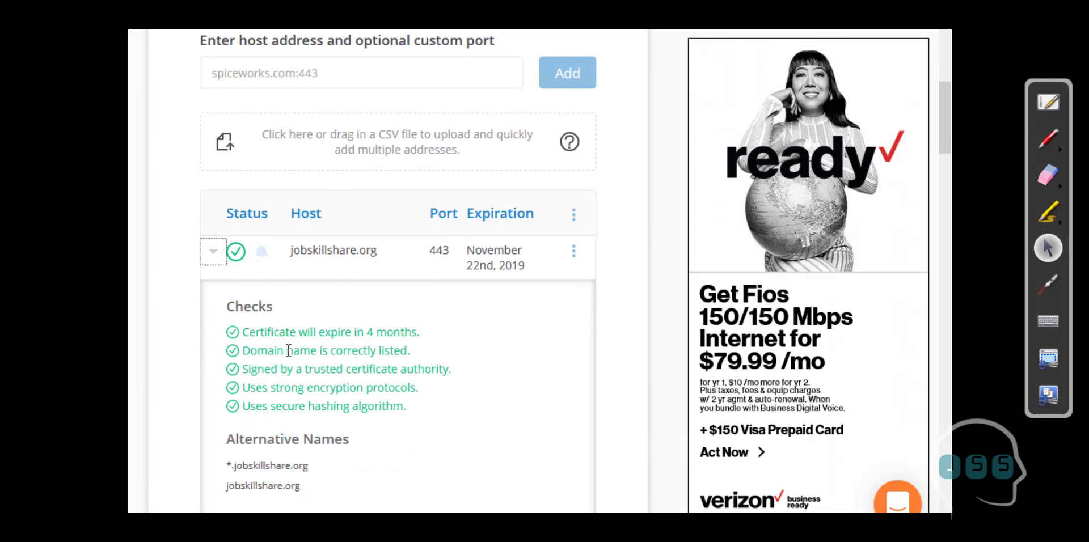
{"action": "scroll", "coordinate": [290, 351], "scroll_direction": "down", "scroll_amount": 1}
{"action": "scroll", "coordinate": [323, 340], "scroll_direction": "down", "scroll_amount": 5}
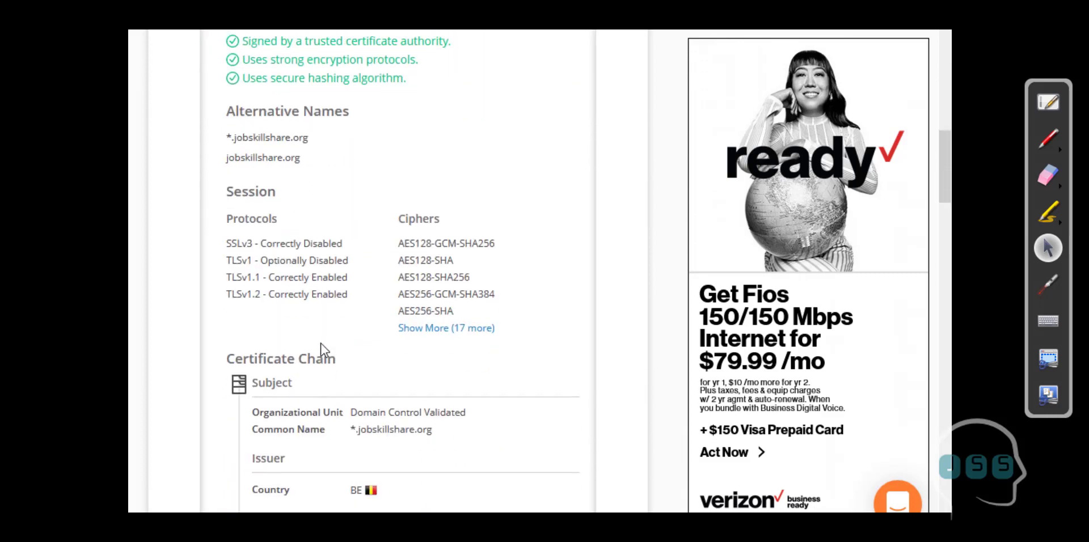
{"action": "scroll", "coordinate": [319, 346], "scroll_direction": "down", "scroll_amount": 2}
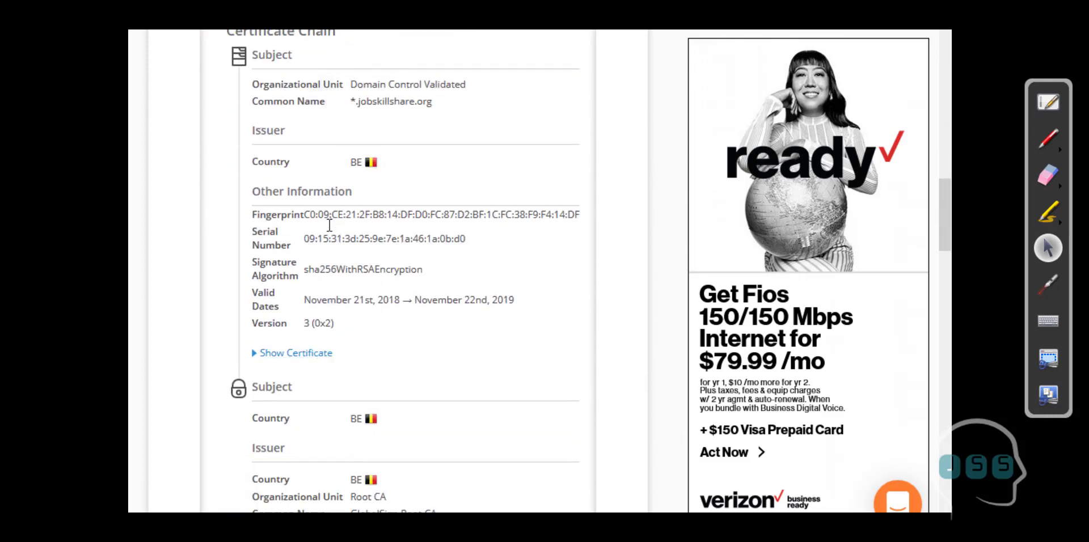
{"action": "scroll", "coordinate": [329, 235], "scroll_direction": "down", "scroll_amount": 1}
{"action": "scroll", "coordinate": [329, 238], "scroll_direction": "down", "scroll_amount": 4}
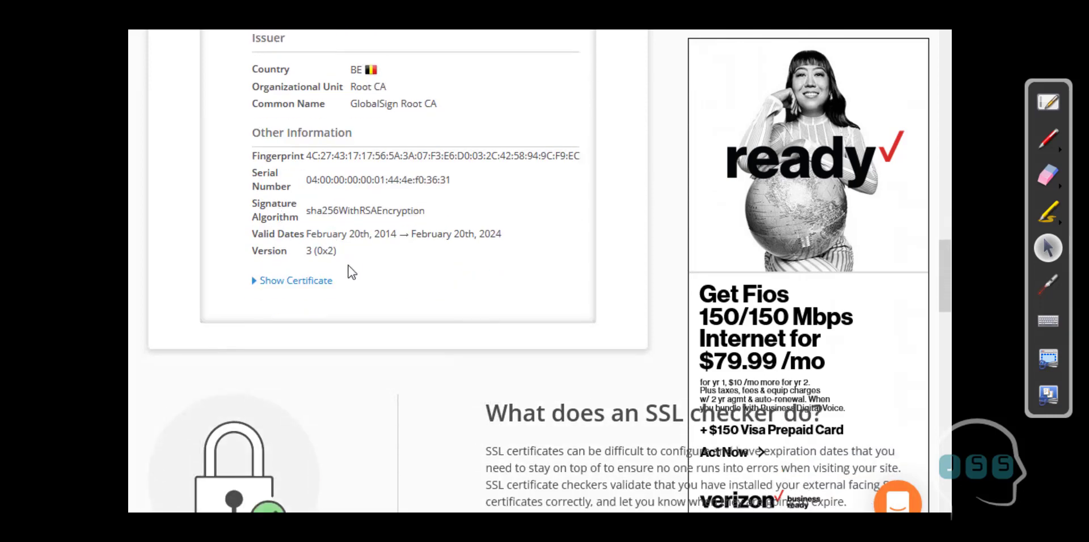
{"action": "scroll", "coordinate": [348, 266], "scroll_direction": "down", "scroll_amount": 2}
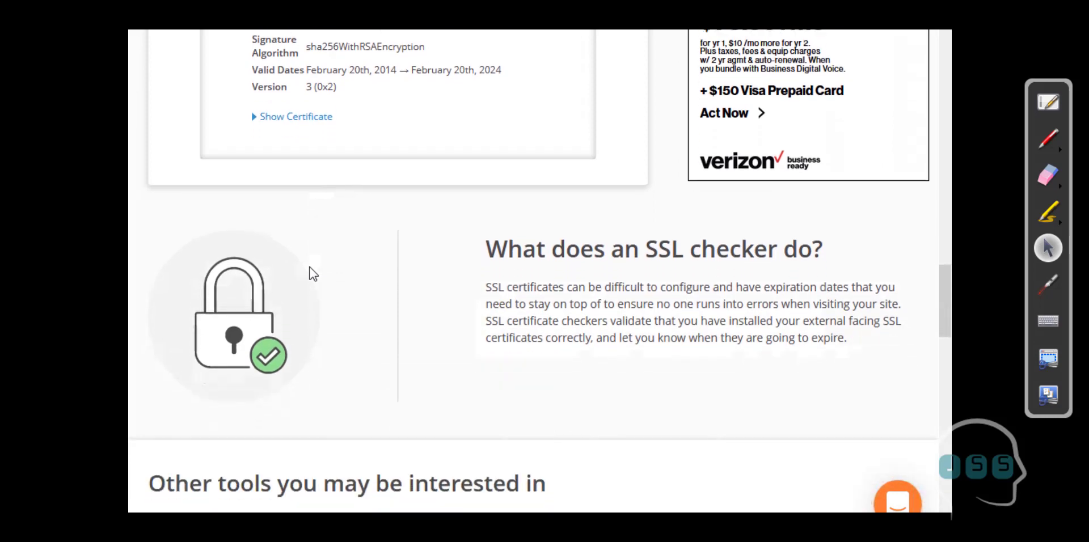
{"action": "scroll", "coordinate": [310, 267], "scroll_direction": "down", "scroll_amount": 4}
{"action": "scroll", "coordinate": [312, 273], "scroll_direction": "down", "scroll_amount": 1}
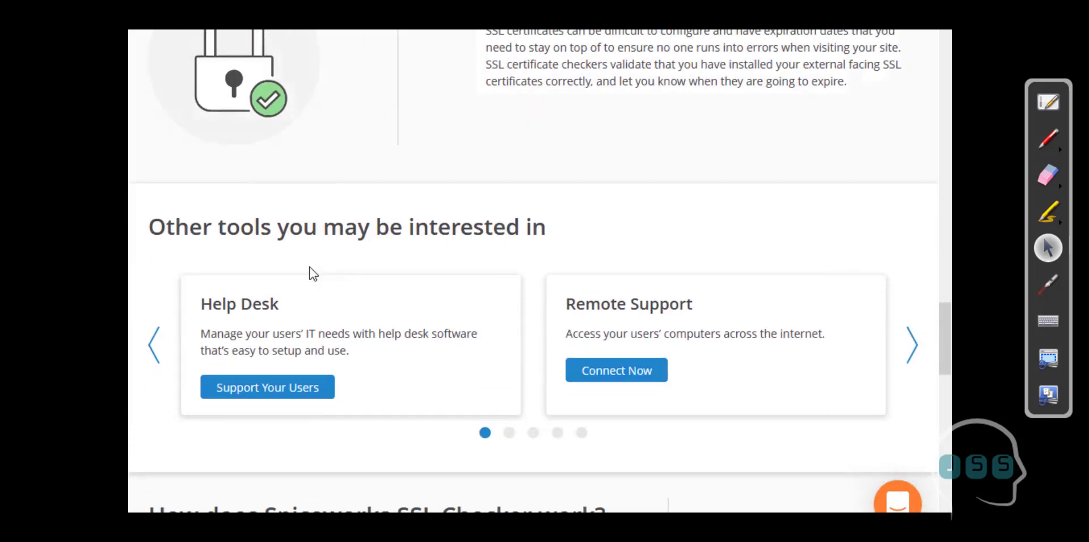
{"action": "scroll", "coordinate": [637, 328], "scroll_direction": "down", "scroll_amount": 2}
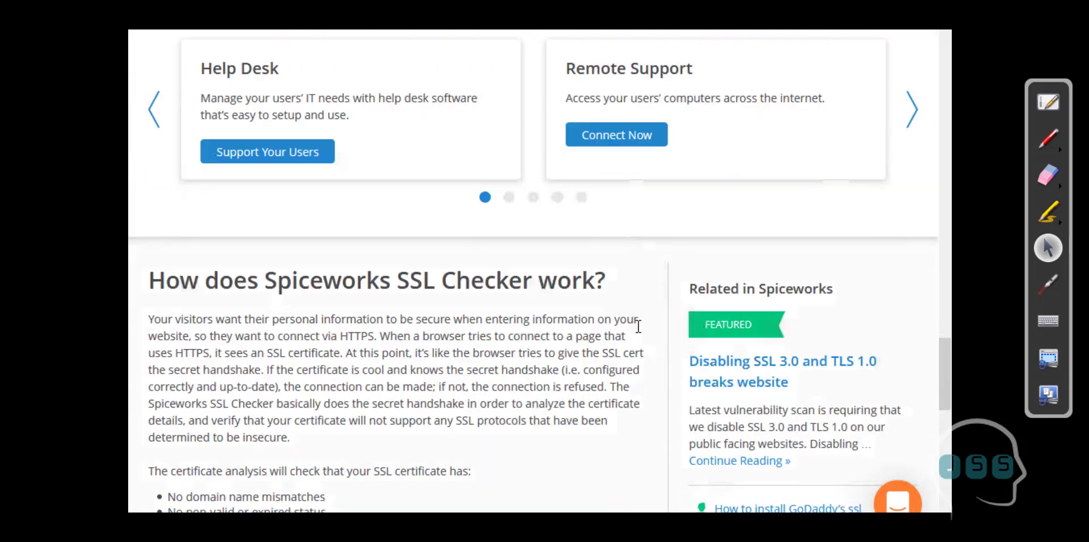
{"action": "scroll", "coordinate": [624, 331], "scroll_direction": "down", "scroll_amount": 2}
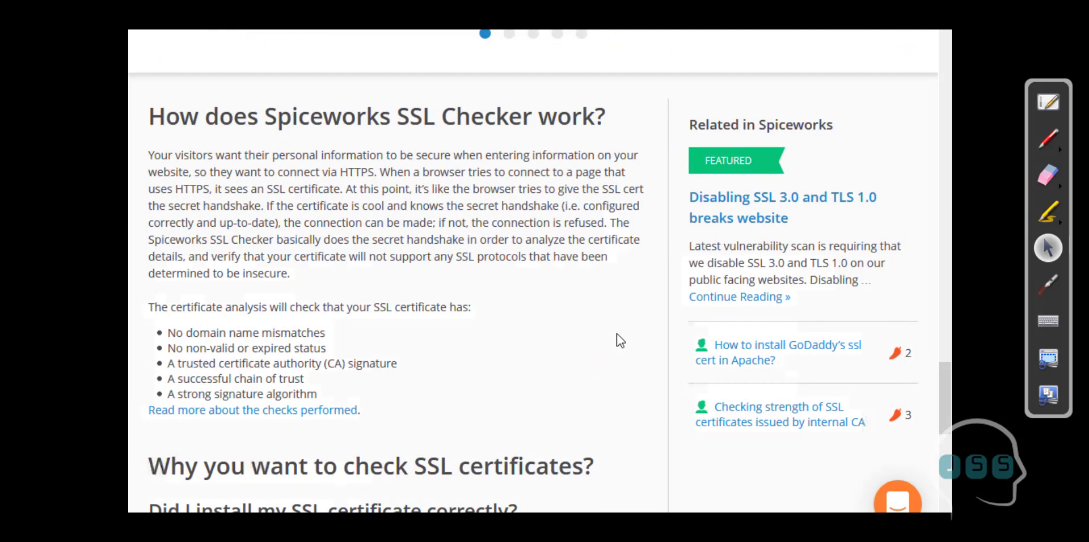
{"action": "scroll", "coordinate": [548, 277], "scroll_direction": "up", "scroll_amount": 5}
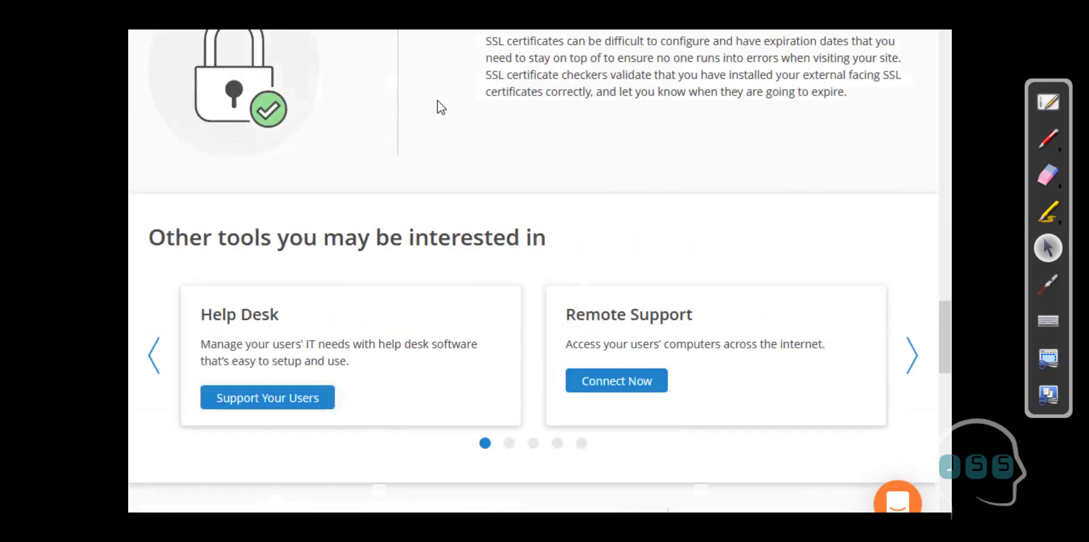
{"action": "scroll", "coordinate": [438, 239], "scroll_direction": "up", "scroll_amount": 15}
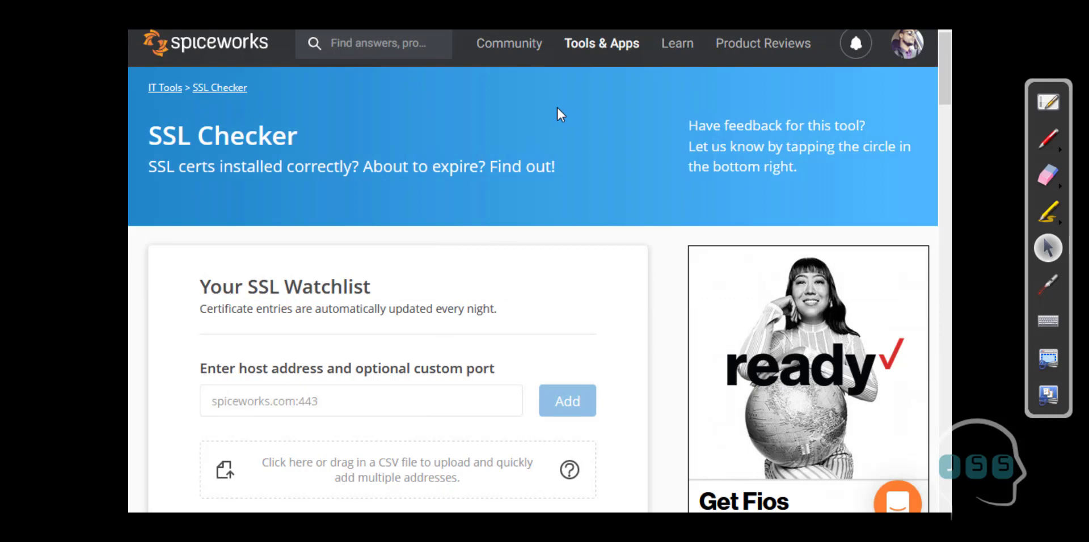
Return to the full tools and apps list and open Network Monitor from the IT management software section.
{"action": "mouse_move", "coordinate": [603, 53]}
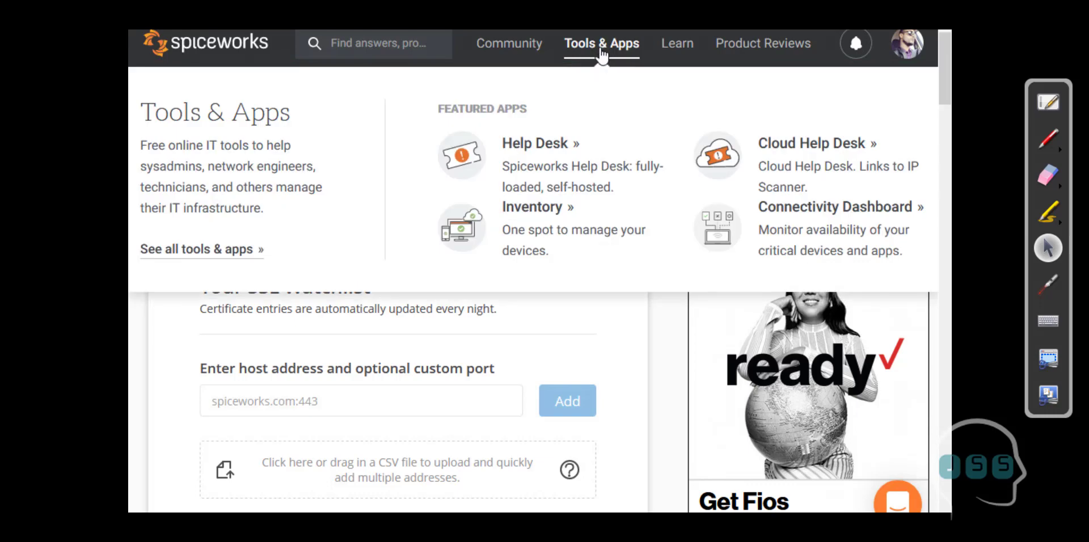
{"action": "left_click", "coordinate": [571, 57]}
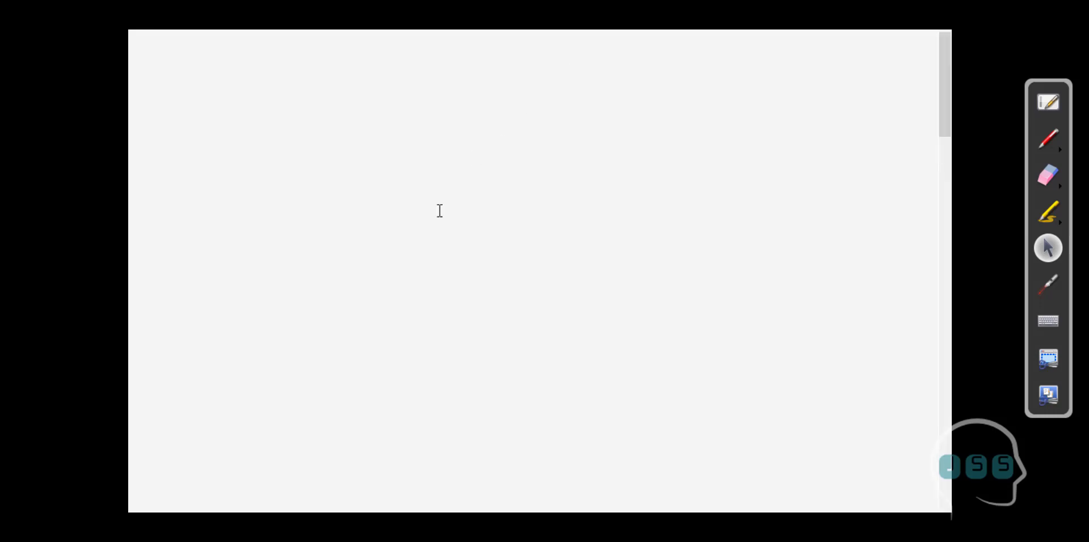
{"action": "scroll", "coordinate": [448, 255], "scroll_direction": "down", "scroll_amount": 4}
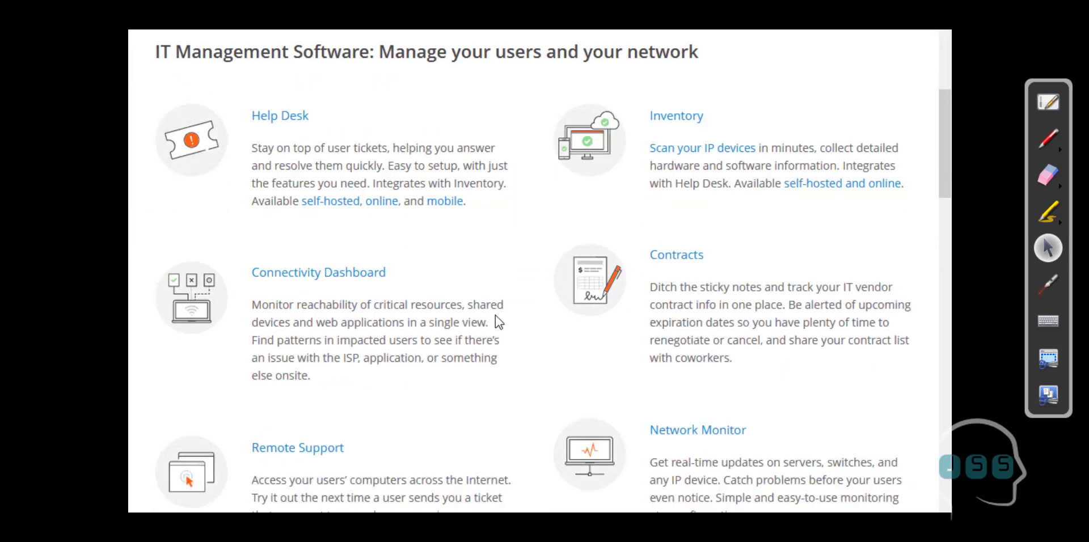
{"action": "scroll", "coordinate": [654, 302], "scroll_direction": "down", "scroll_amount": 3}
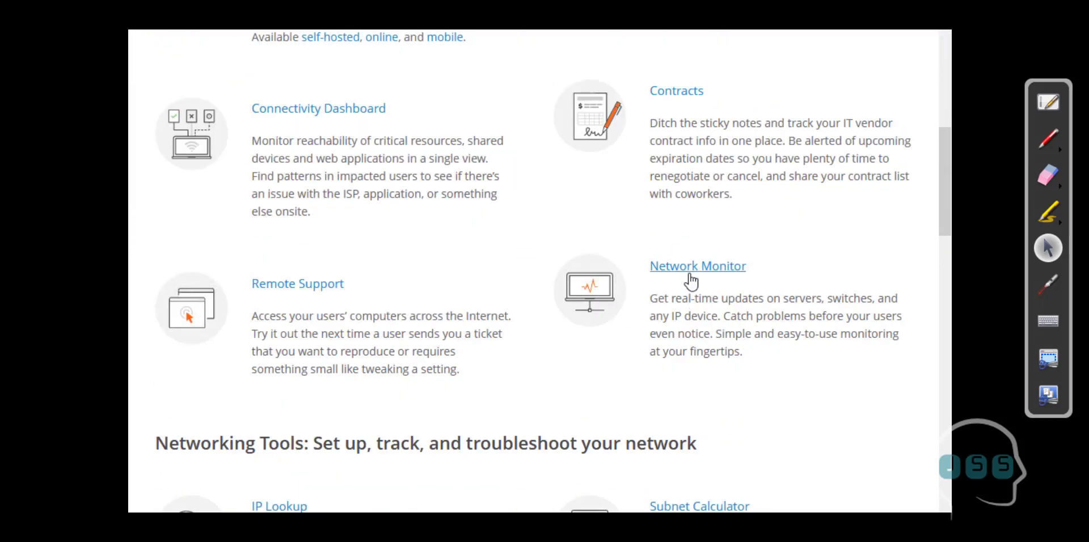
{"action": "left_click", "coordinate": [690, 278]}
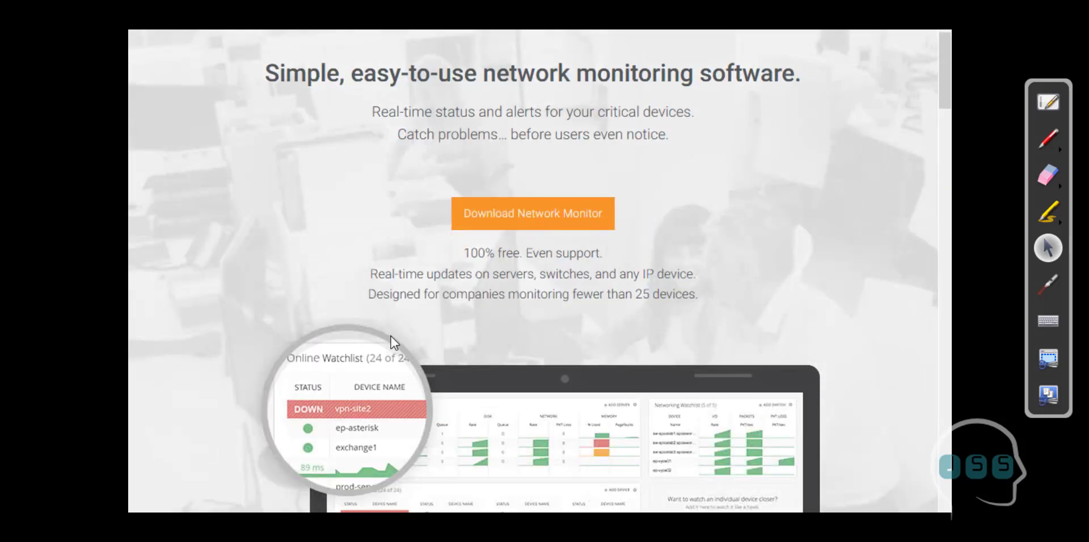
Download Network Monitor and save the SpiceworksNetworkMonitor.exe file.
{"action": "scroll", "coordinate": [442, 295], "scroll_direction": "down", "scroll_amount": 3}
{"action": "scroll", "coordinate": [488, 238], "scroll_direction": "up", "scroll_amount": 4}
{"action": "mouse_move", "coordinate": [535, 44]}
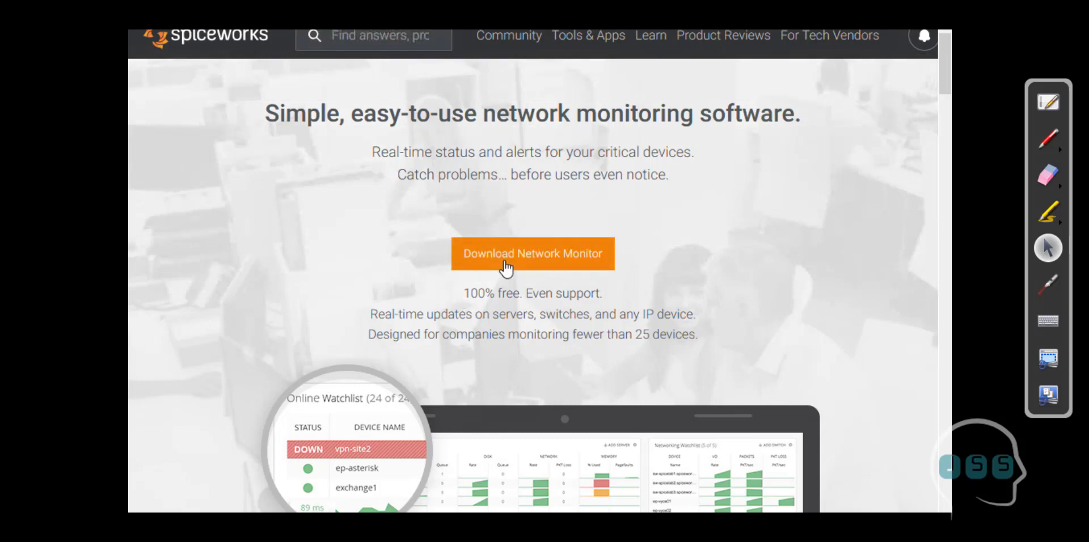
{"action": "left_click", "coordinate": [504, 262]}
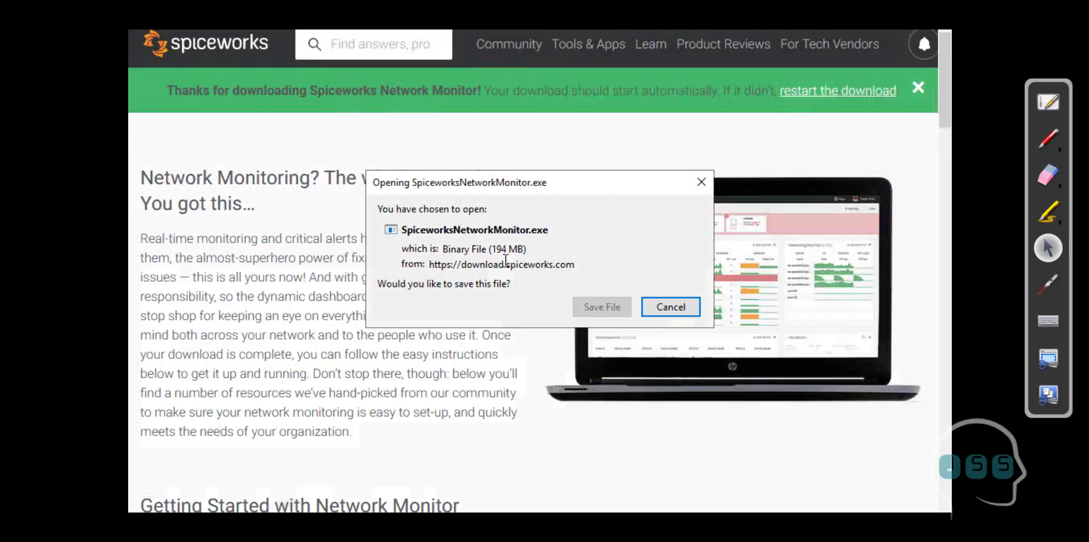
{"action": "left_click", "coordinate": [585, 305]}
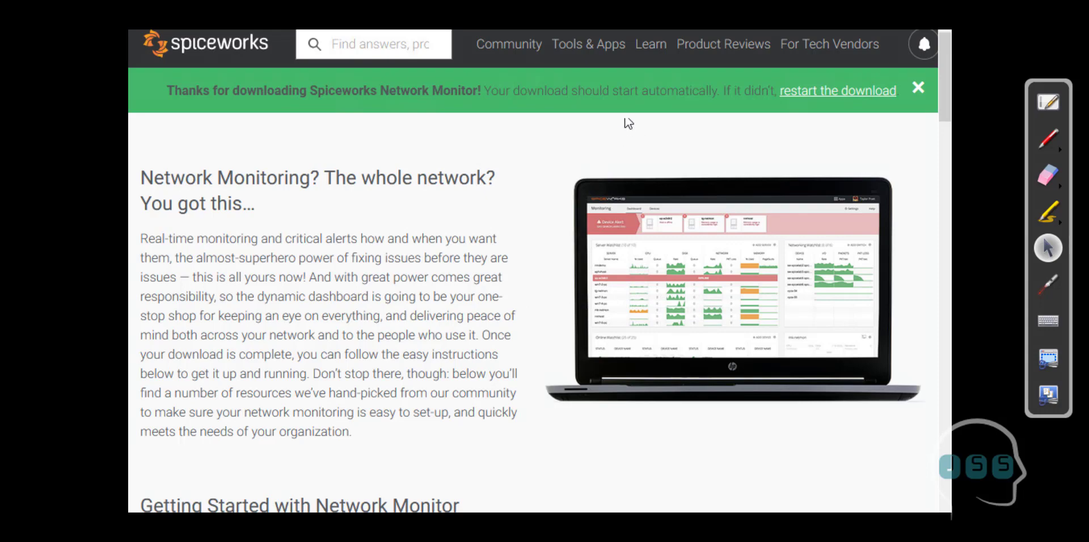
Run the downloaded SpiceworksNetworkMonitor.exe, start the Network Monitor setup and allow it to make changes.
{"action": "scroll", "coordinate": [652, 266], "scroll_direction": "down", "scroll_amount": 6}
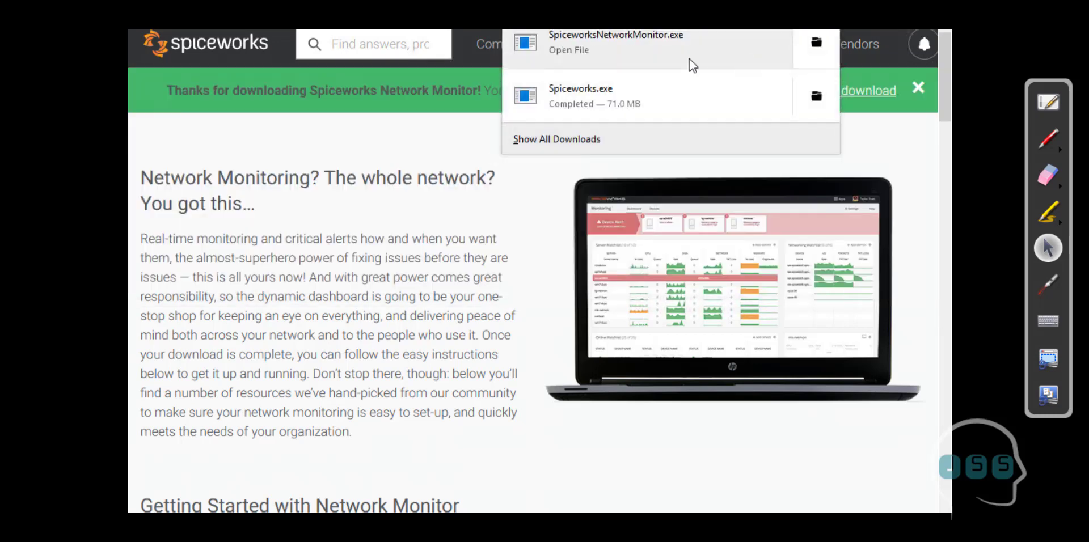
{"action": "left_click", "coordinate": [649, 52]}
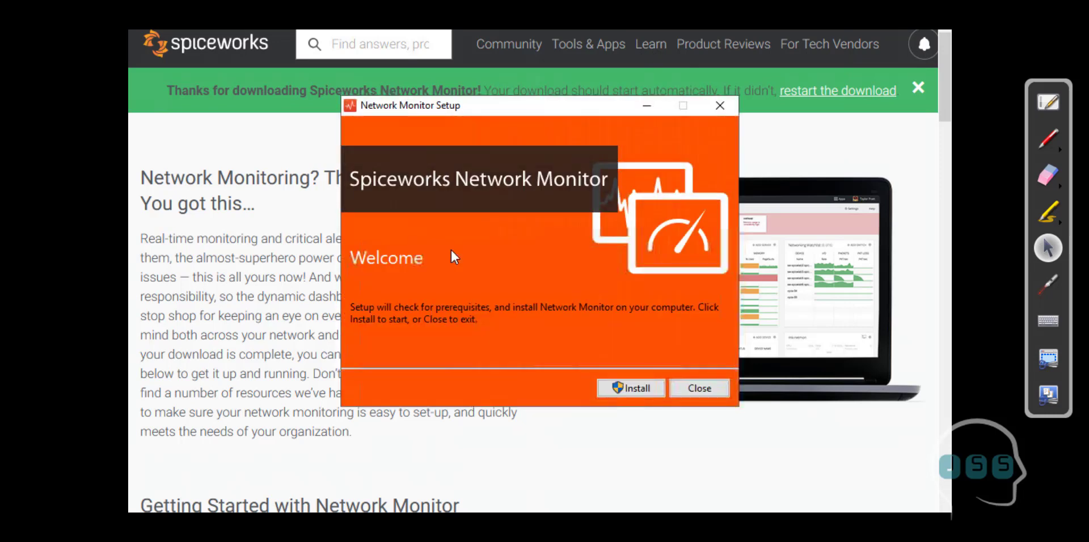
{"action": "left_click", "coordinate": [632, 390]}
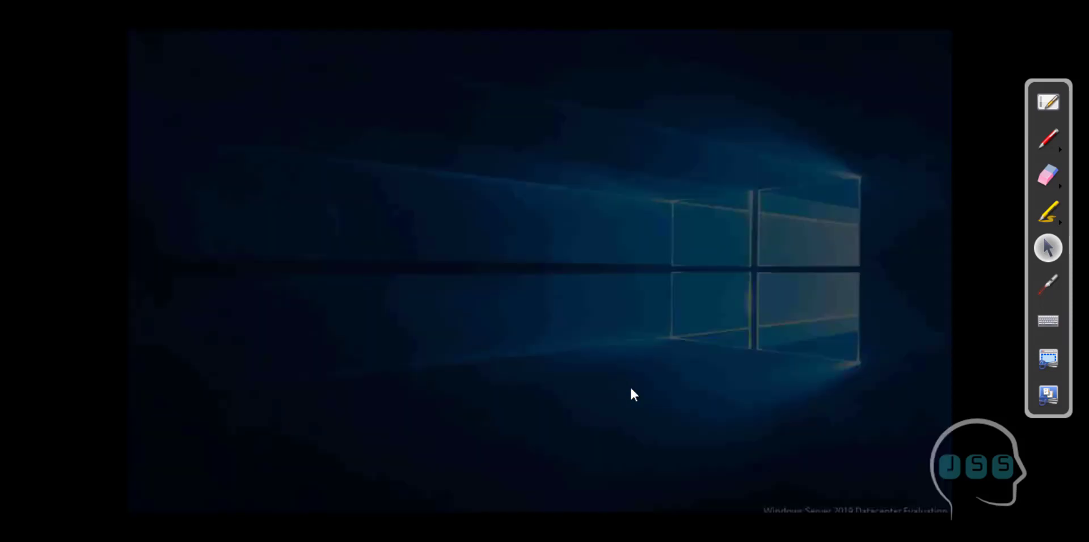
{"action": "left_click", "coordinate": [502, 376]}
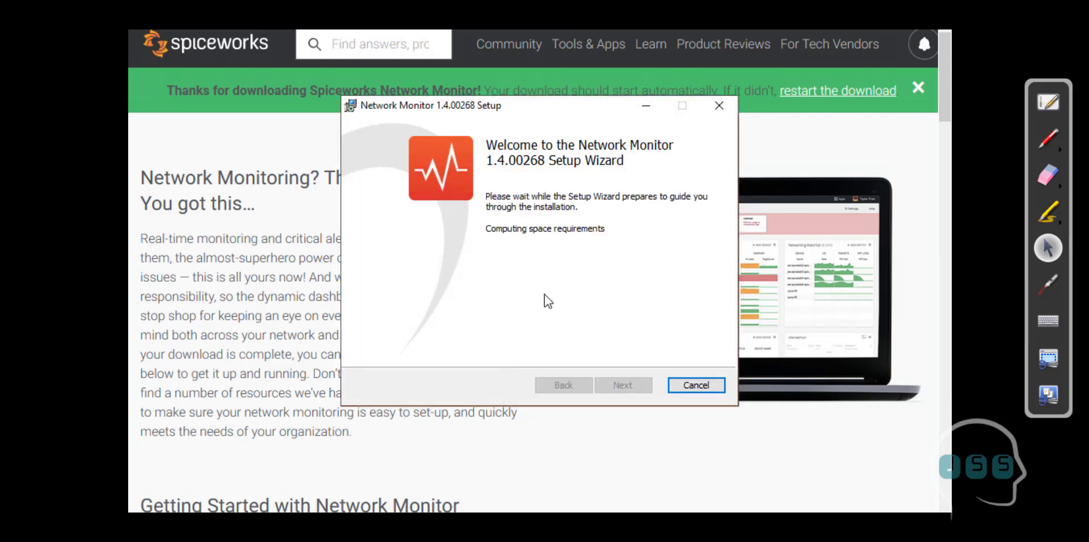
Install Network Monitor to the default C:\Program Files\Spiceworks\Network Monitor\ folder, keeping HTTP port 8080 and HTTPS port 8443.
{"action": "left_click", "coordinate": [607, 384]}
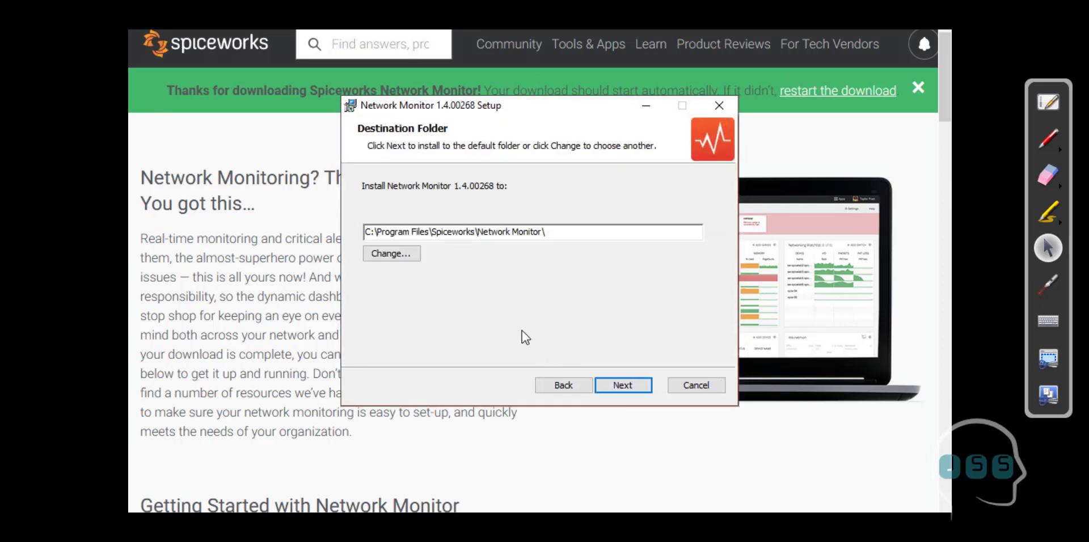
{"action": "left_click", "coordinate": [622, 390]}
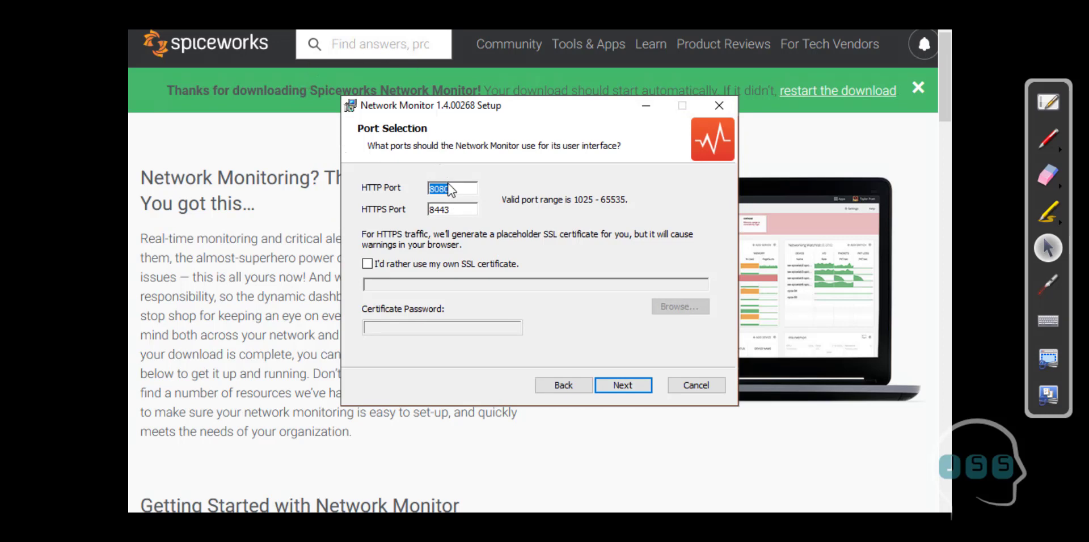
{"action": "left_click", "coordinate": [432, 192]}
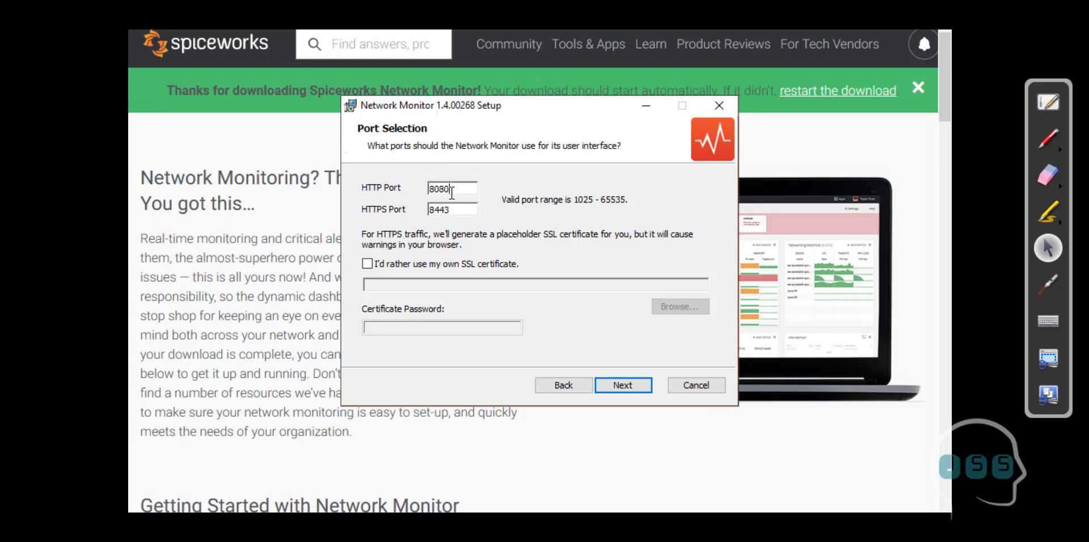
{"action": "double_click", "coordinate": [433, 192]}
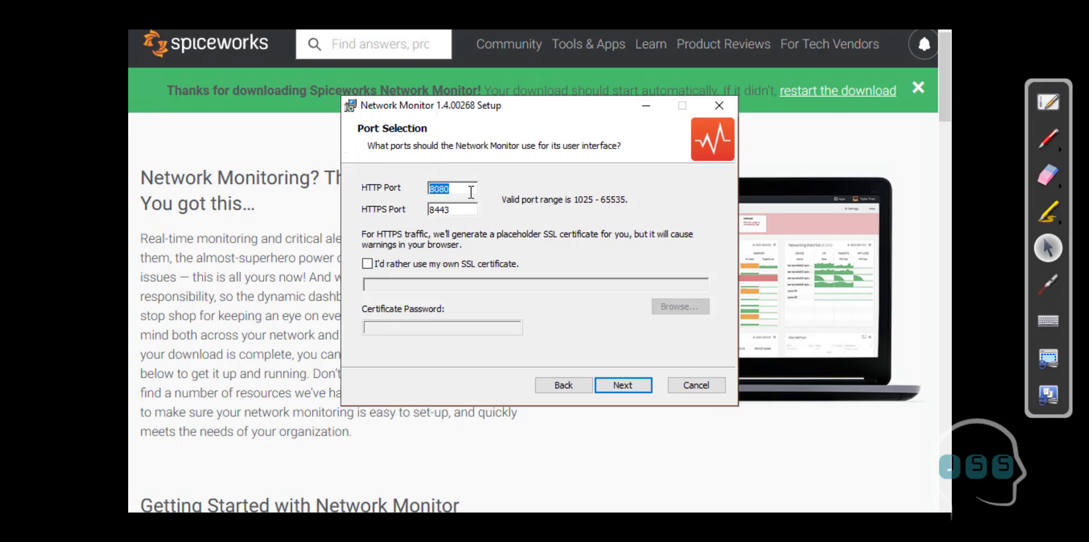
{"action": "left_click", "coordinate": [622, 386]}
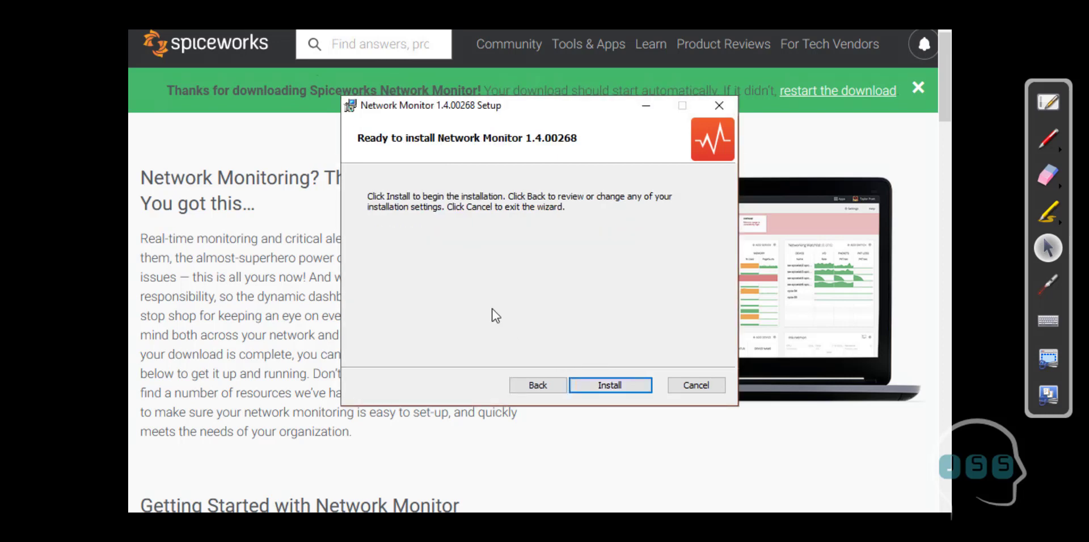
{"action": "left_click", "coordinate": [630, 388]}
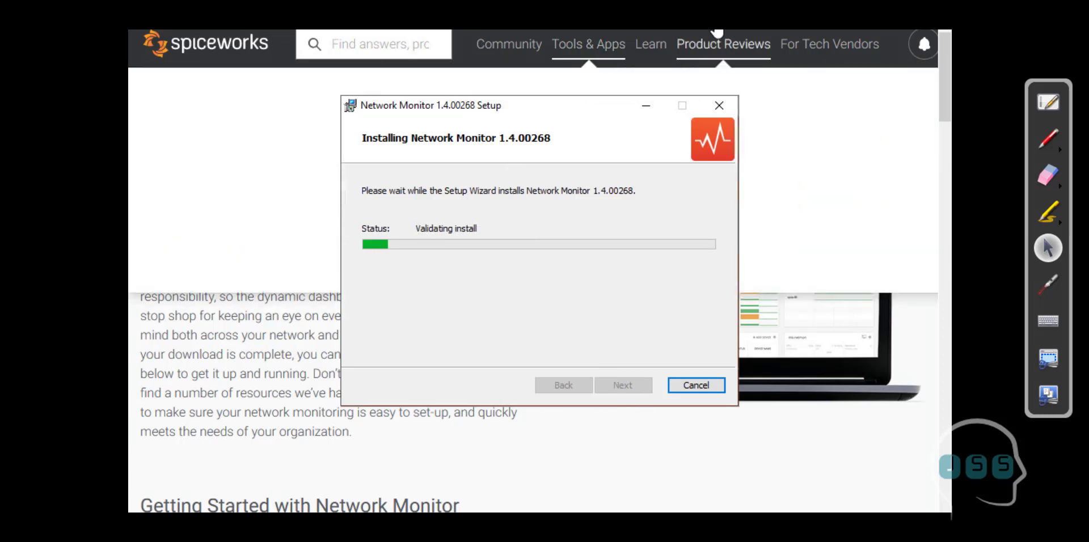
Finish the setup wizard, close the Network Monitor installer, and bring up the editing options for the localhost page's address.
{"action": "mouse_move", "coordinate": [719, 33]}
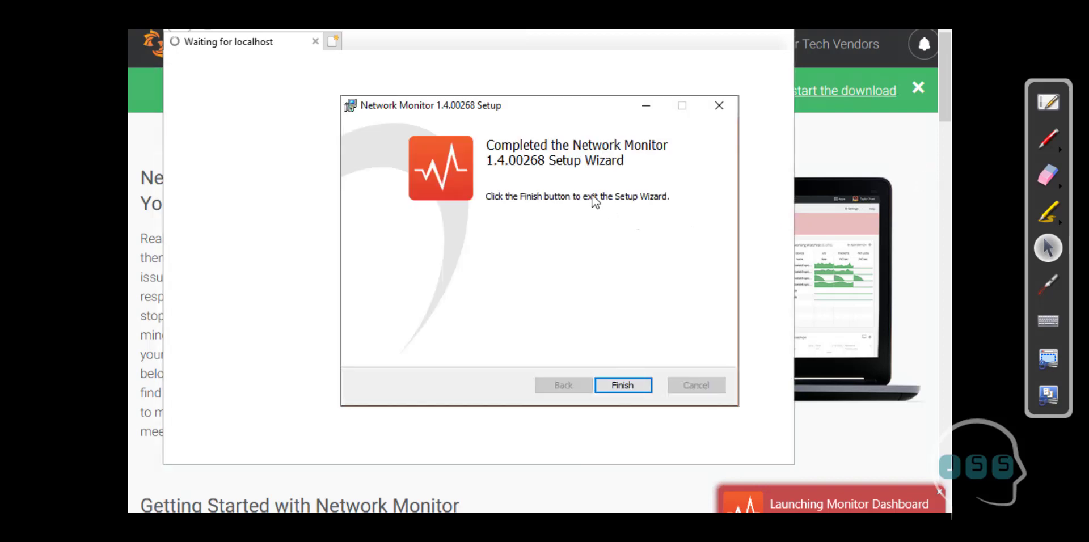
{"action": "left_click", "coordinate": [624, 386]}
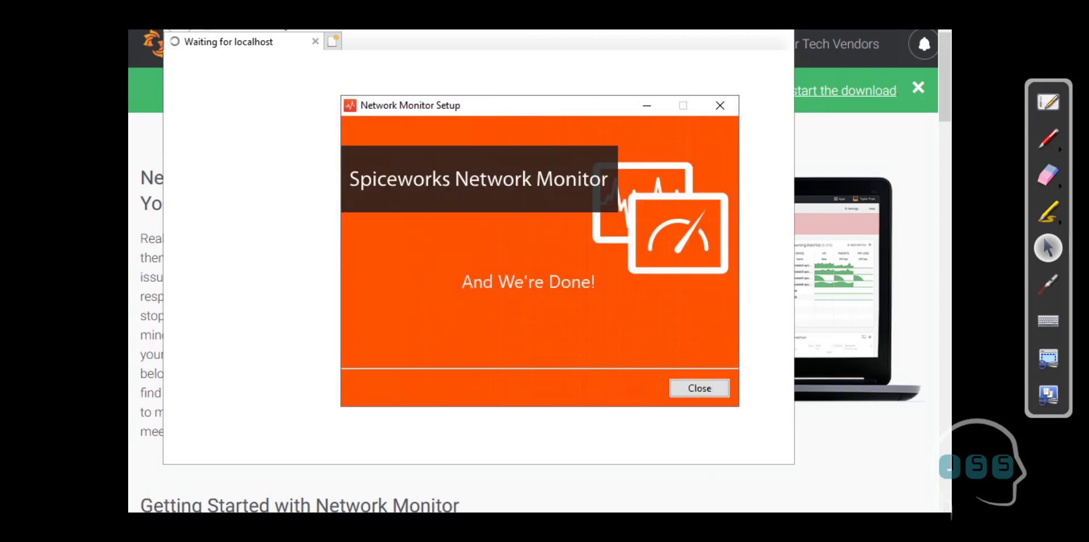
{"action": "left_click", "coordinate": [703, 389]}
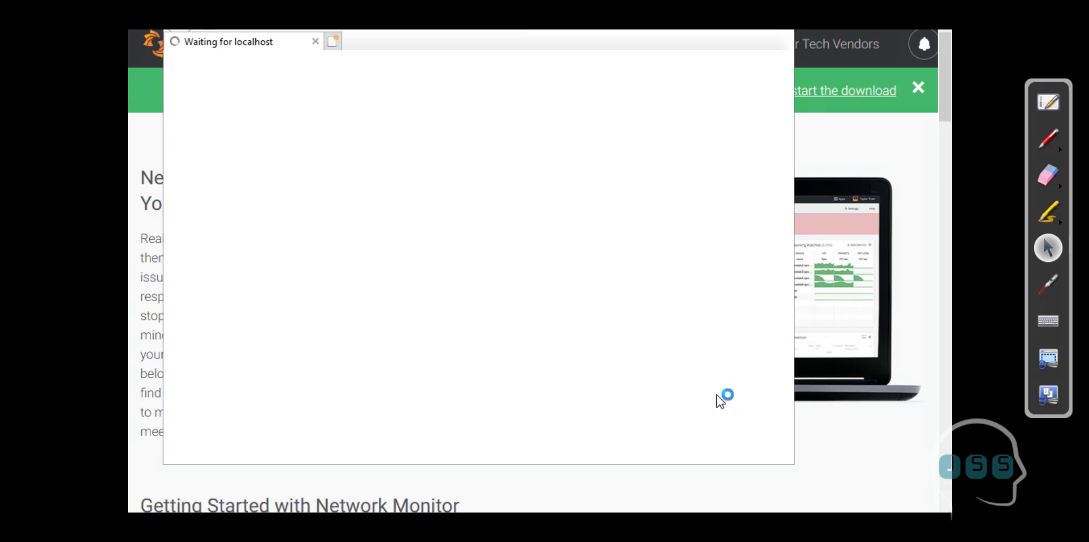
{"action": "right_click", "coordinate": [325, 33]}
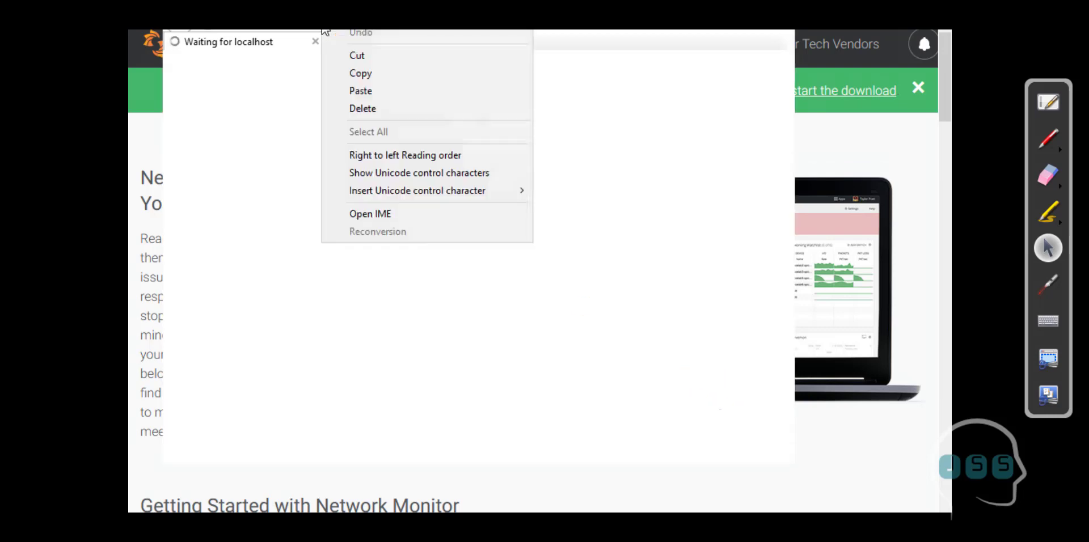
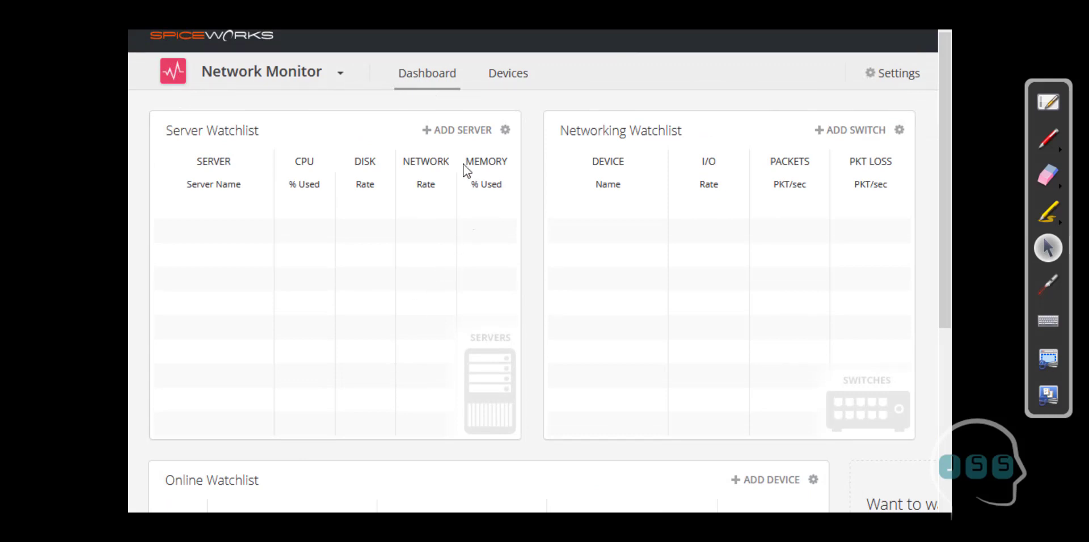
Add the Windows server 192.168.2.108 to the Server Watchlist with username hq\helpdesk and the account password, without saving the password in Firefox.
{"action": "left_click", "coordinate": [451, 129]}
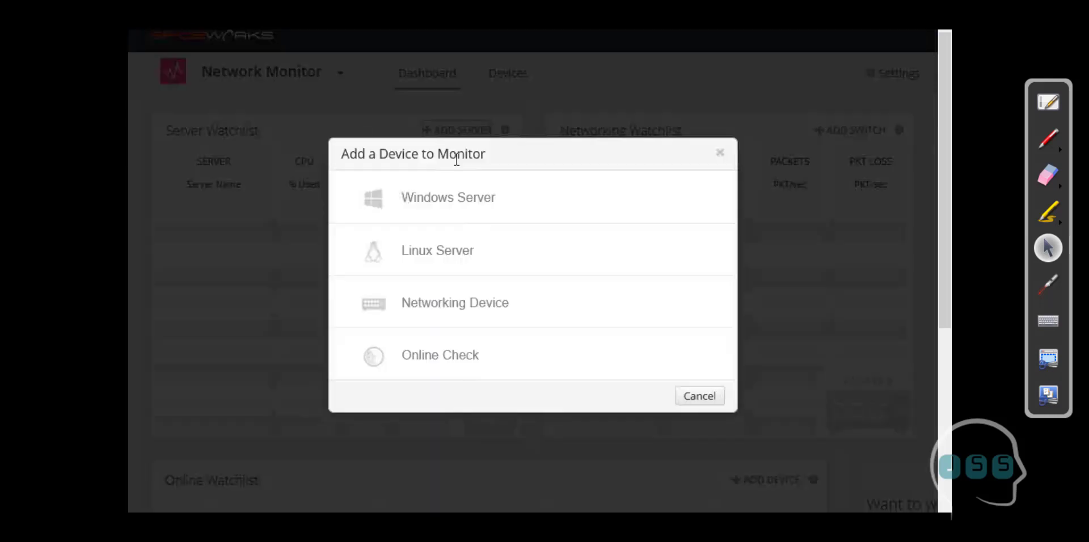
{"action": "left_click", "coordinate": [455, 220]}
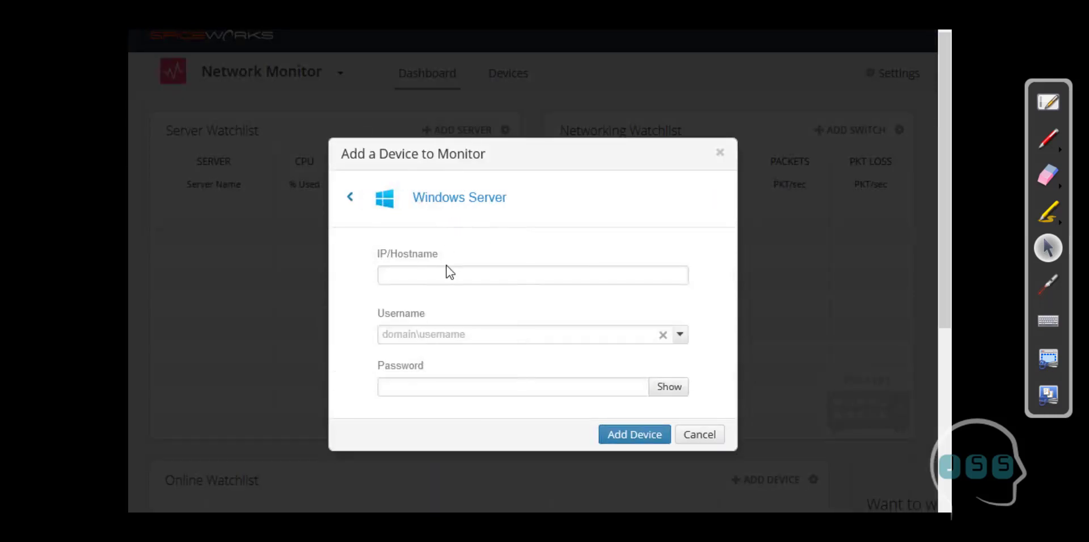
{"action": "left_click", "coordinate": [446, 275]}
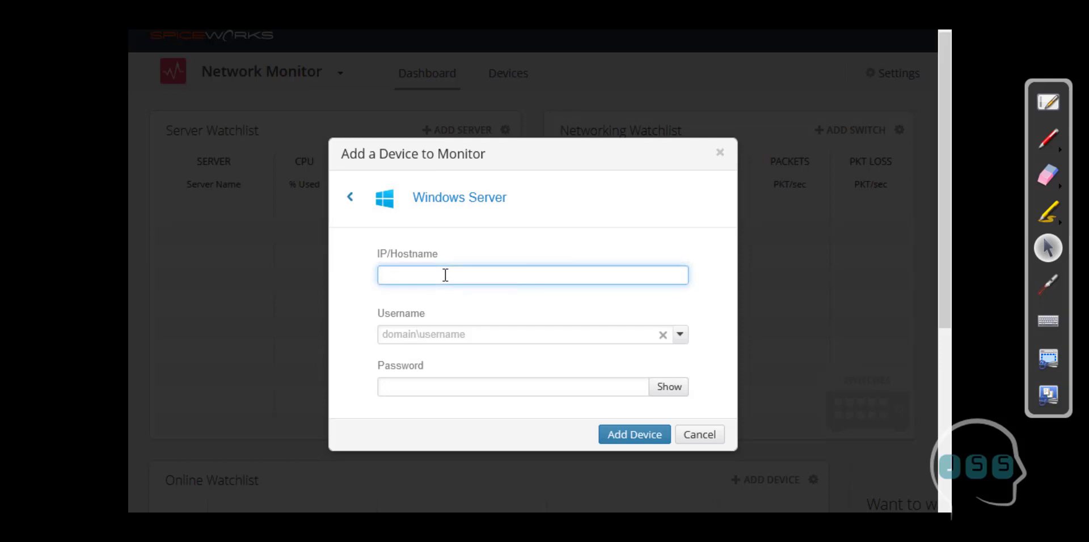
{"action": "type", "text": "192.168.2.108"}
{"action": "left_click", "coordinate": [453, 333]}
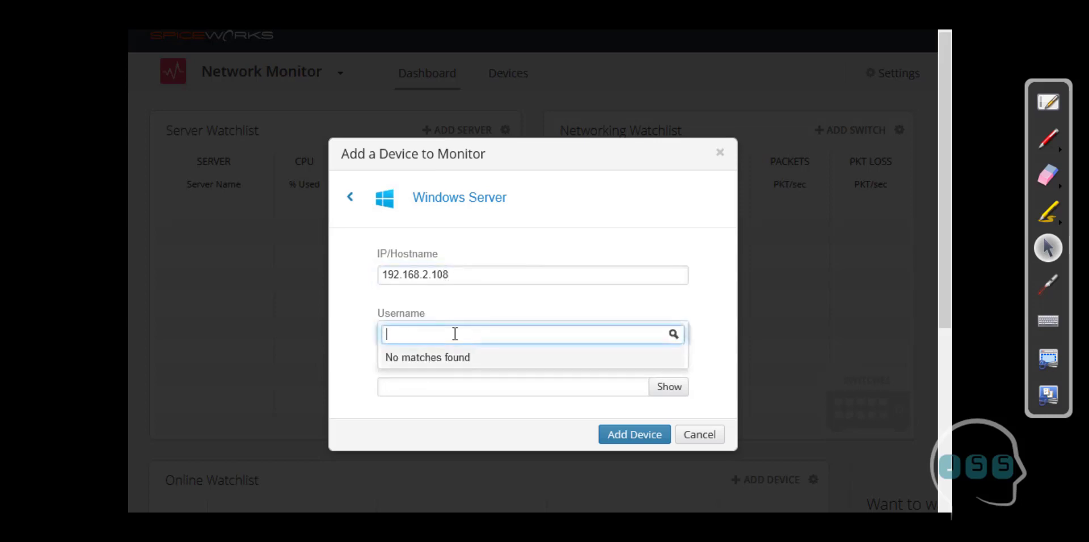
{"action": "type", "text": "hq\\h"}
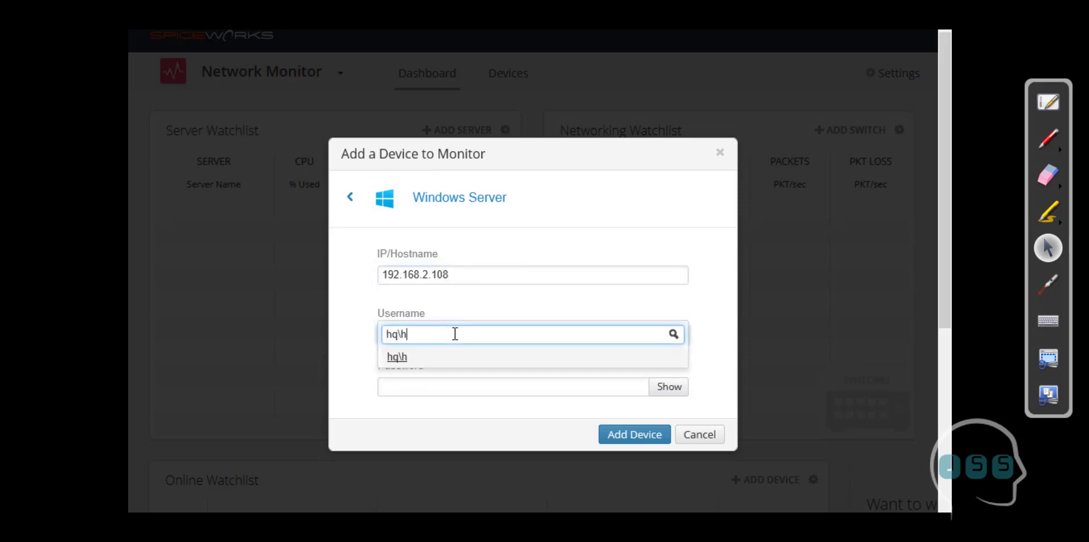
{"action": "type", "text": "elpdesk"}
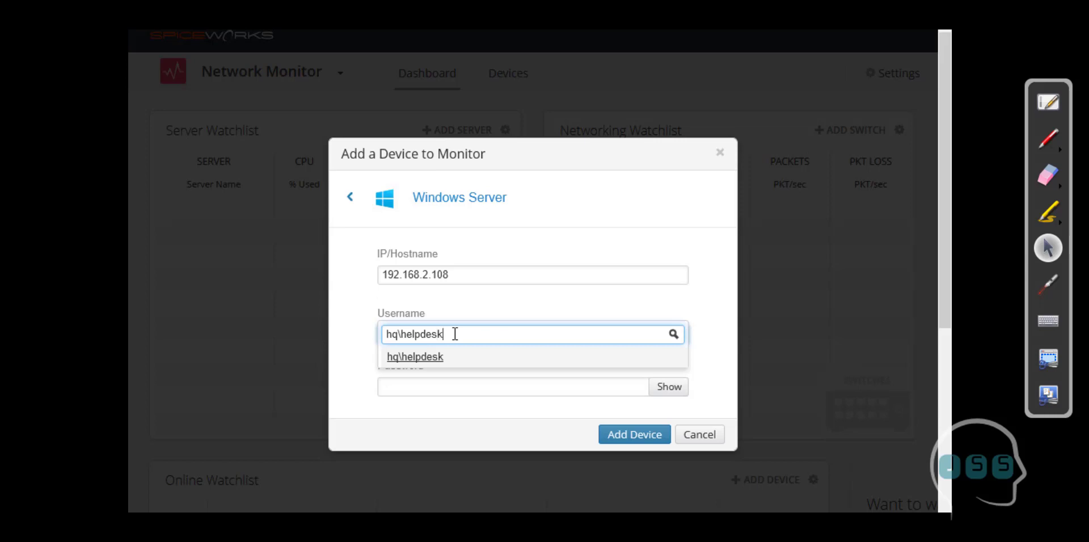
{"action": "key", "text": "Tab"}
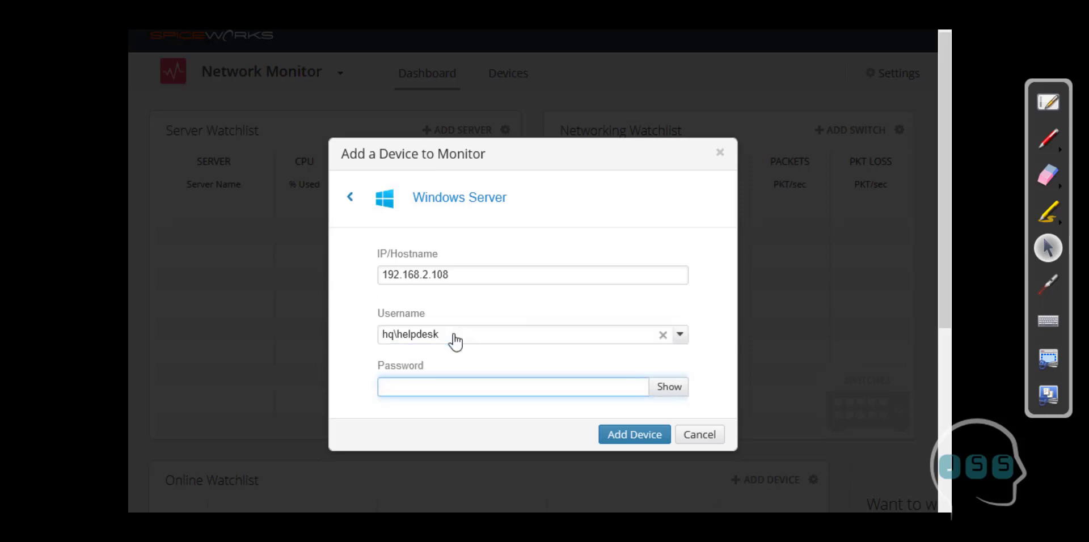
{"action": "type", "text": "*********"}
{"action": "left_click", "coordinate": [609, 434]}
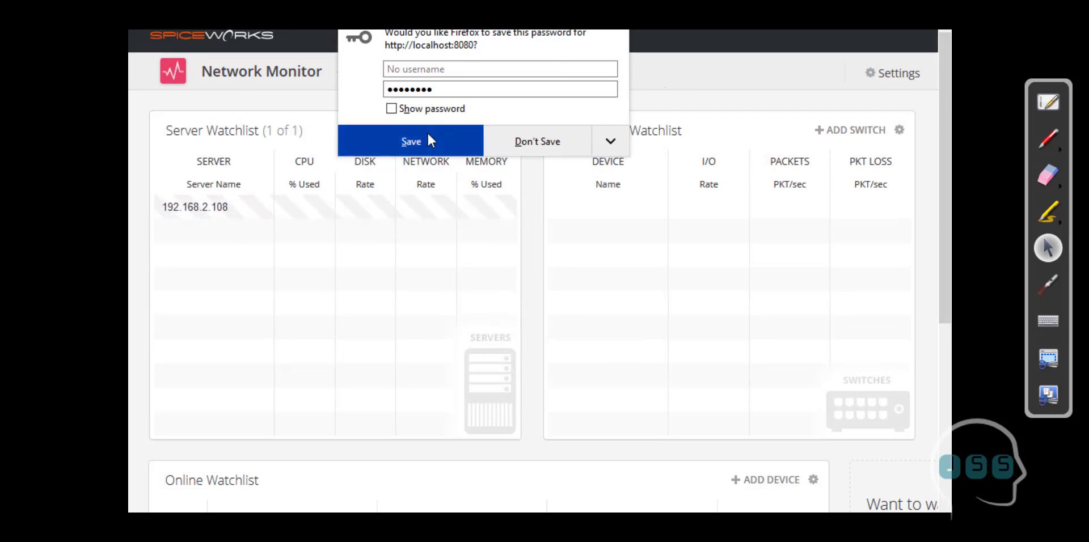
{"action": "left_click", "coordinate": [520, 141]}
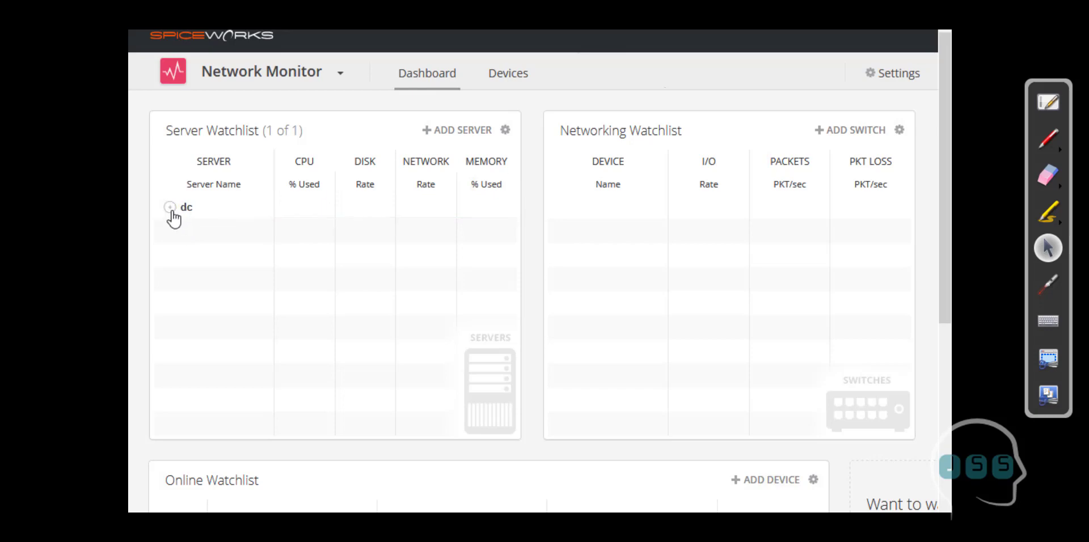
Open the dc server's device details, skip the welcome tour, and review its CPU, memory, disk and network charts.
{"action": "left_click", "coordinate": [170, 210]}
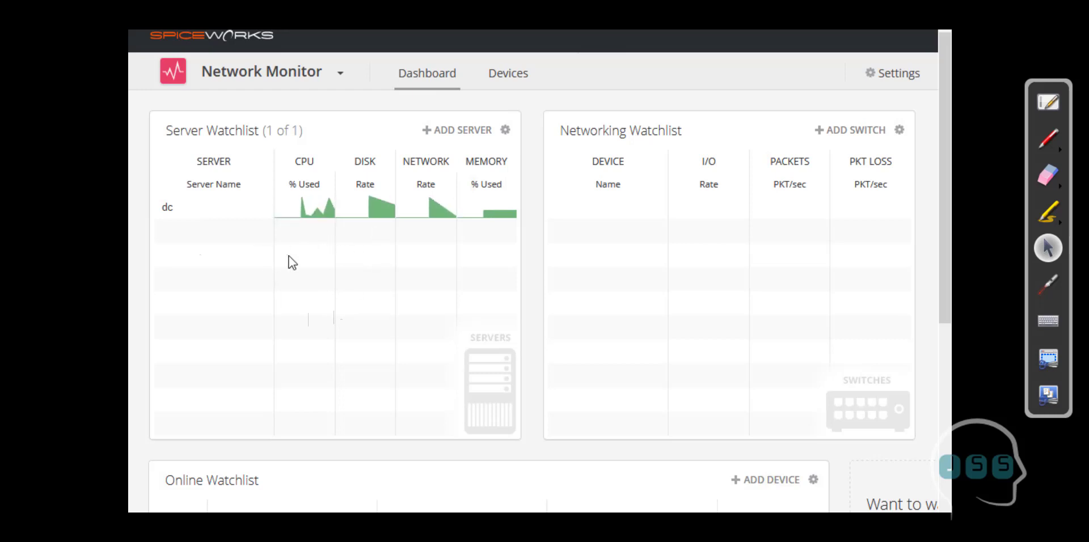
{"action": "mouse_move", "coordinate": [332, 214]}
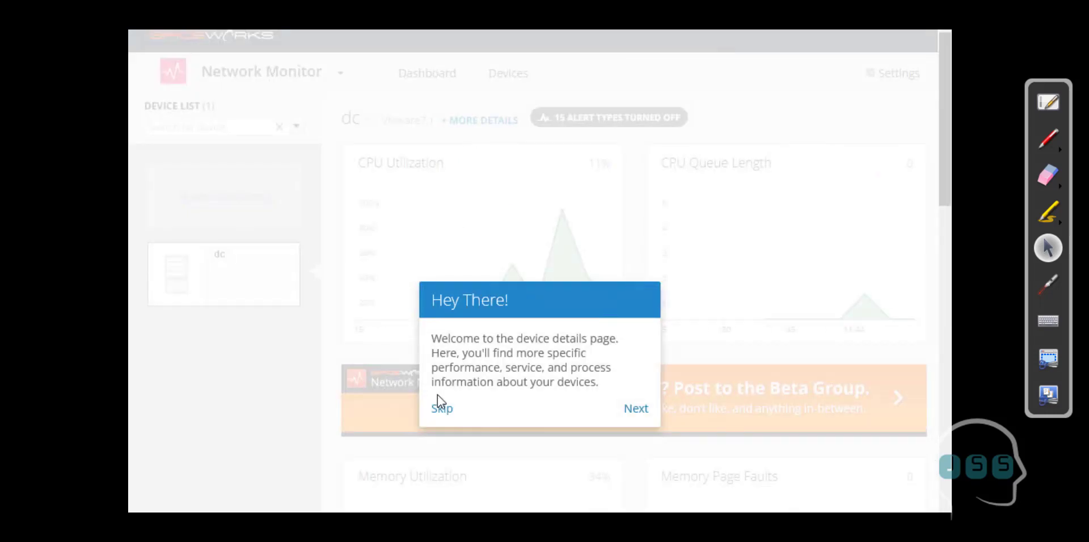
{"action": "left_click", "coordinate": [441, 410]}
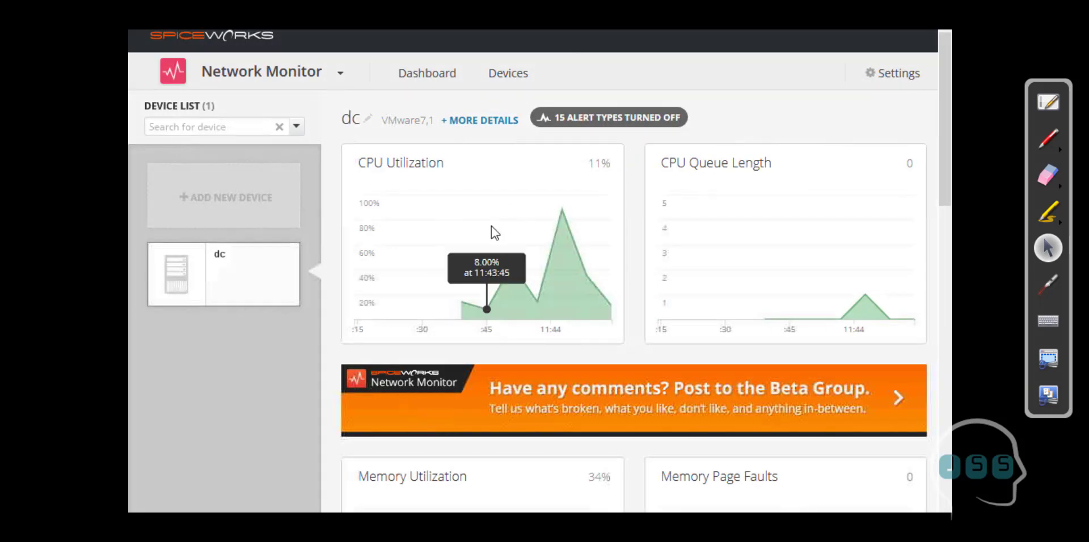
{"action": "scroll", "coordinate": [494, 295], "scroll_direction": "down", "scroll_amount": 2}
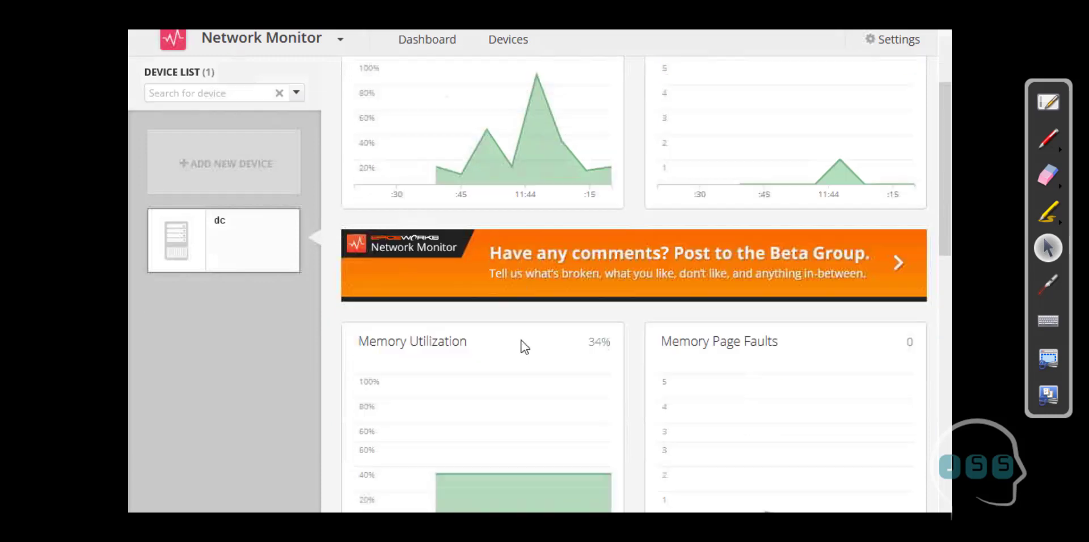
{"action": "scroll", "coordinate": [524, 348], "scroll_direction": "down", "scroll_amount": 7}
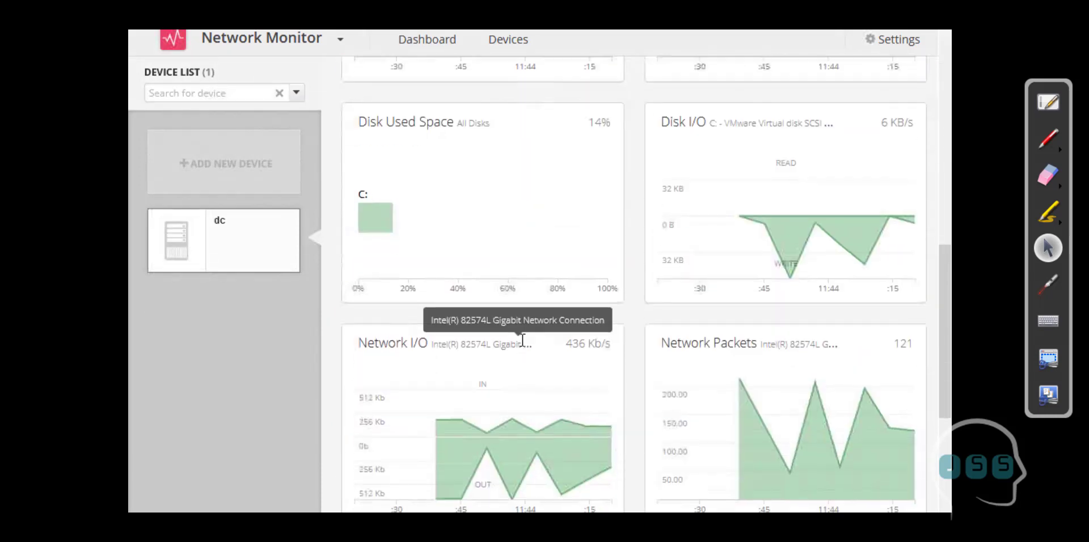
{"action": "scroll", "coordinate": [523, 341], "scroll_direction": "down", "scroll_amount": 4}
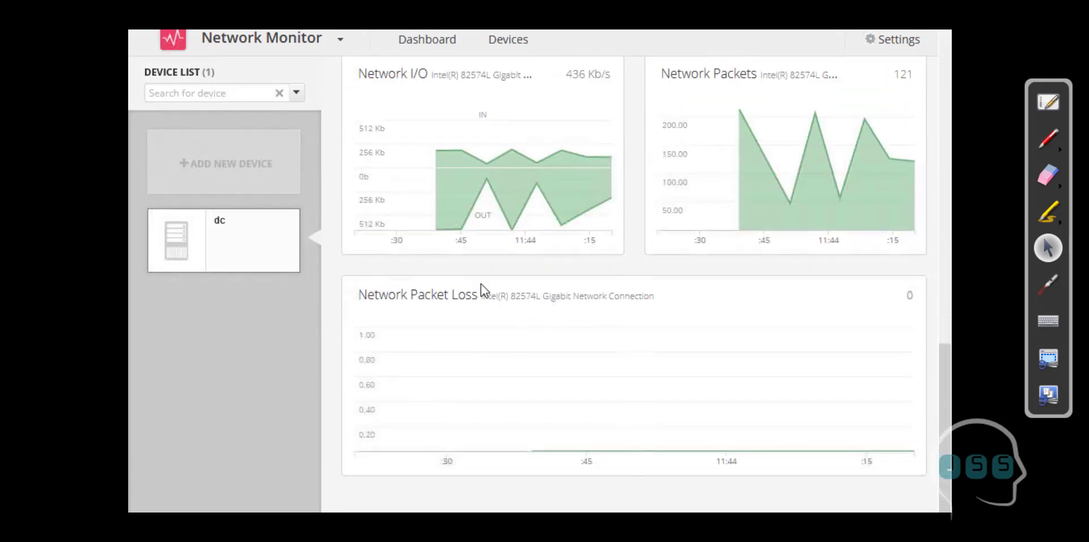
{"action": "scroll", "coordinate": [474, 295], "scroll_direction": "up", "scroll_amount": 13}
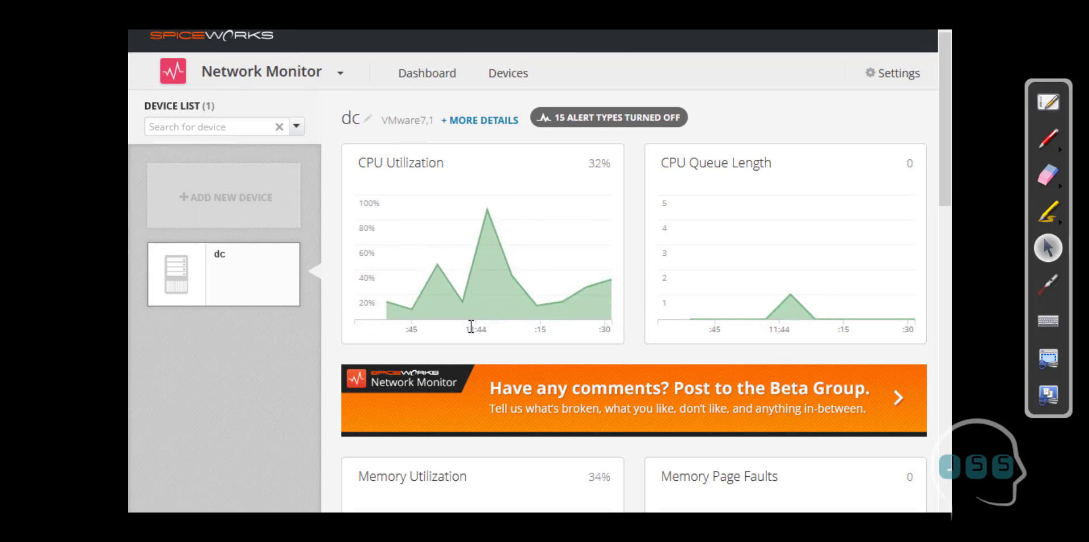
{"action": "mouse_move", "coordinate": [574, 317]}
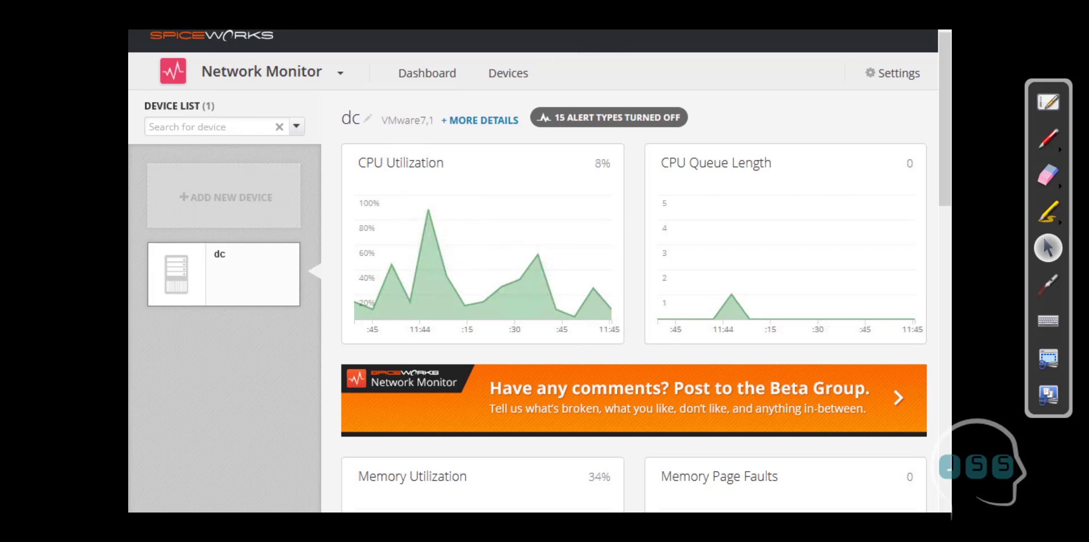
Return to the dashboard and look over the server, networking and online watchlists.
{"action": "left_click", "coordinate": [427, 73]}
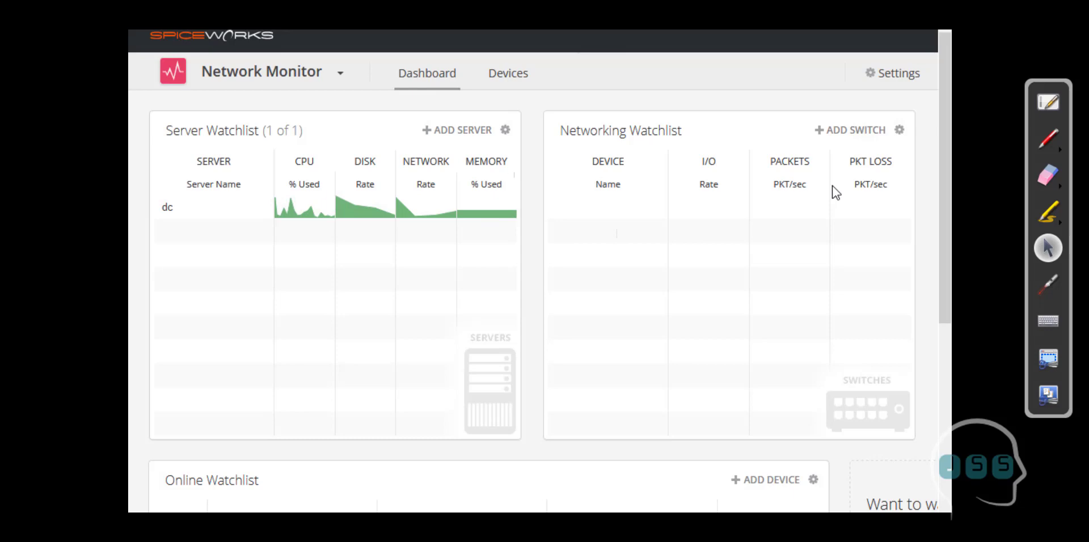
{"action": "scroll", "coordinate": [461, 270], "scroll_direction": "down", "scroll_amount": 1}
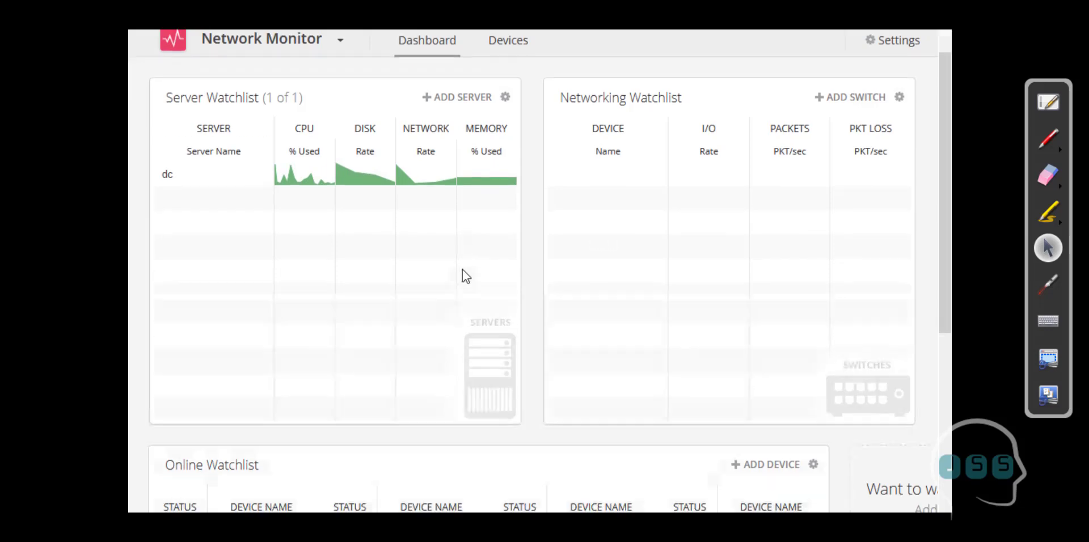
{"action": "scroll", "coordinate": [462, 270], "scroll_direction": "down", "scroll_amount": 5}
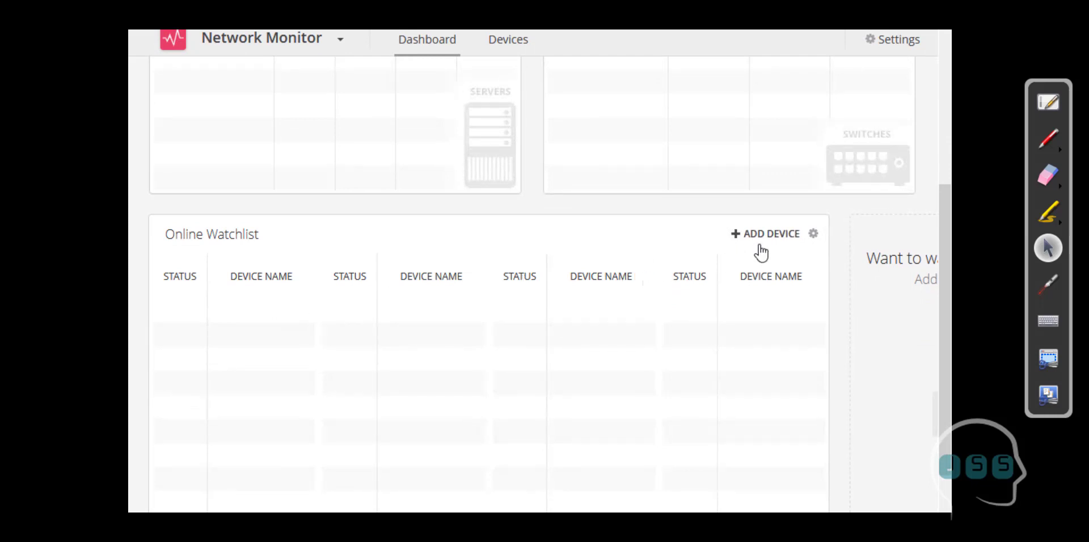
{"action": "scroll", "coordinate": [523, 344], "scroll_direction": "up", "scroll_amount": 1}
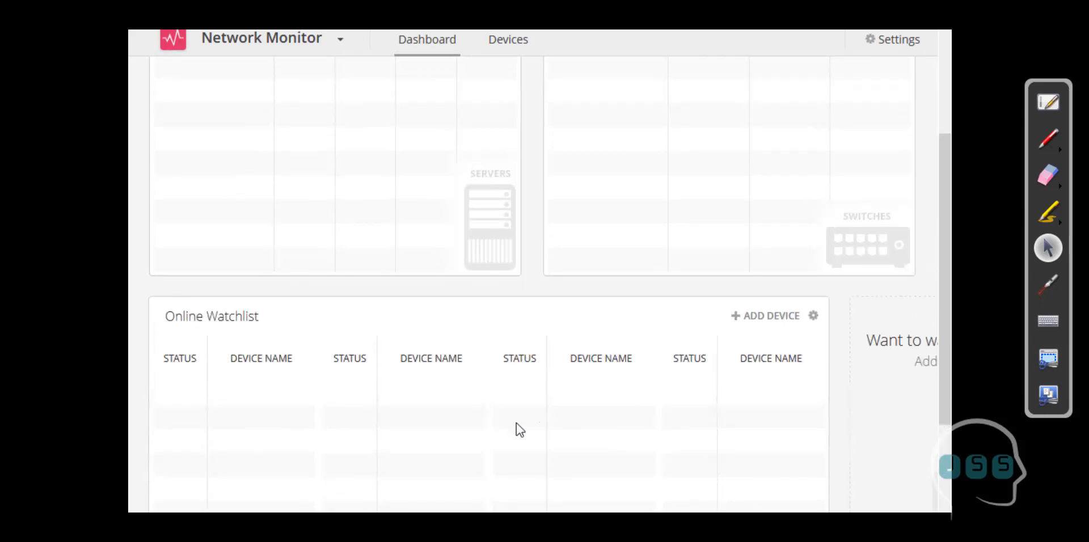
{"action": "scroll", "coordinate": [539, 432], "scroll_direction": "up", "scroll_amount": 3}
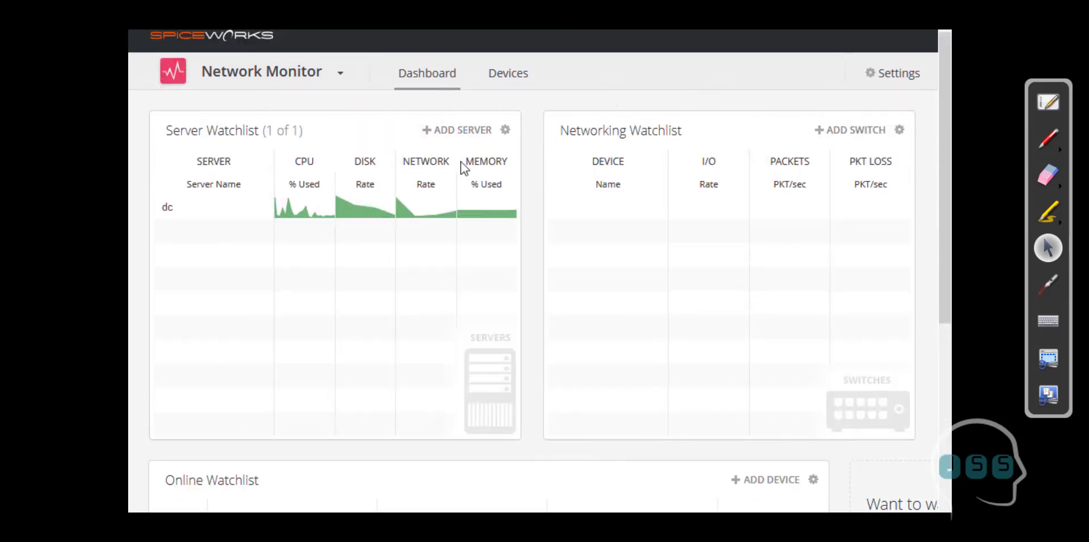
Reopen the dc server's device details and examine its list of running processes.
{"action": "left_click", "coordinate": [361, 211]}
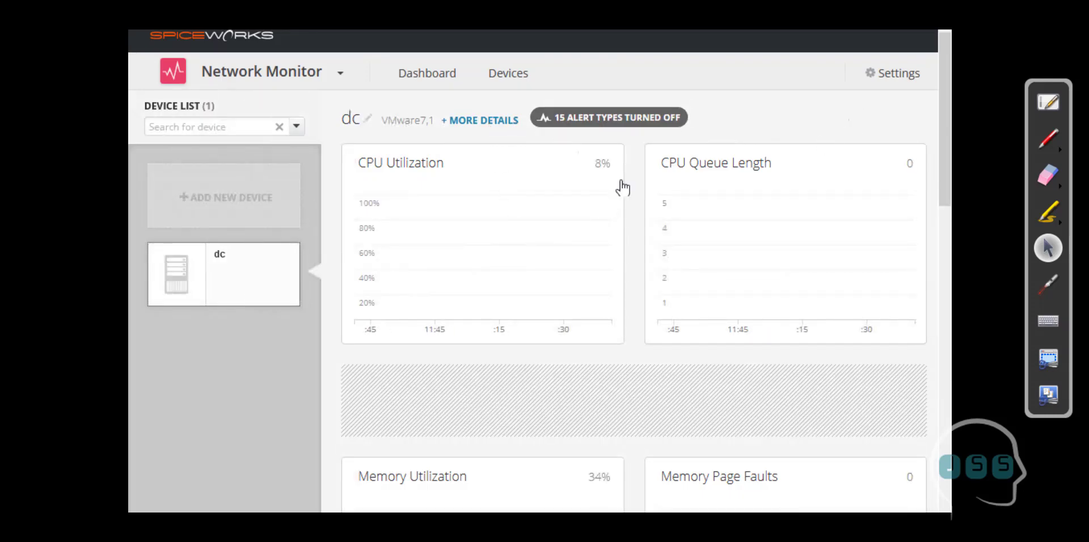
{"action": "scroll", "coordinate": [737, 386], "scroll_direction": "right", "scroll_amount": 5}
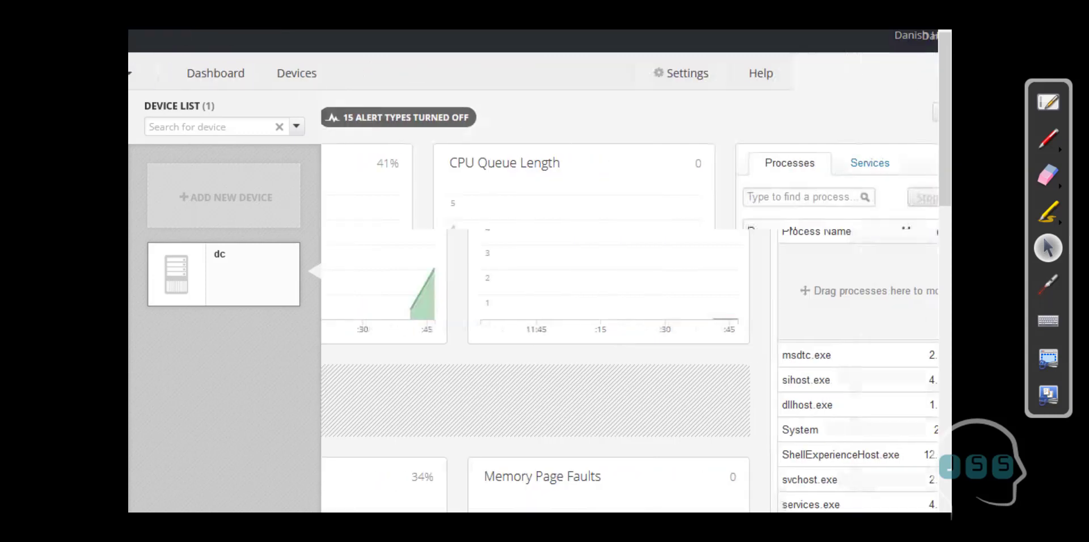
{"action": "scroll", "coordinate": [737, 386], "scroll_direction": "down", "scroll_amount": 2}
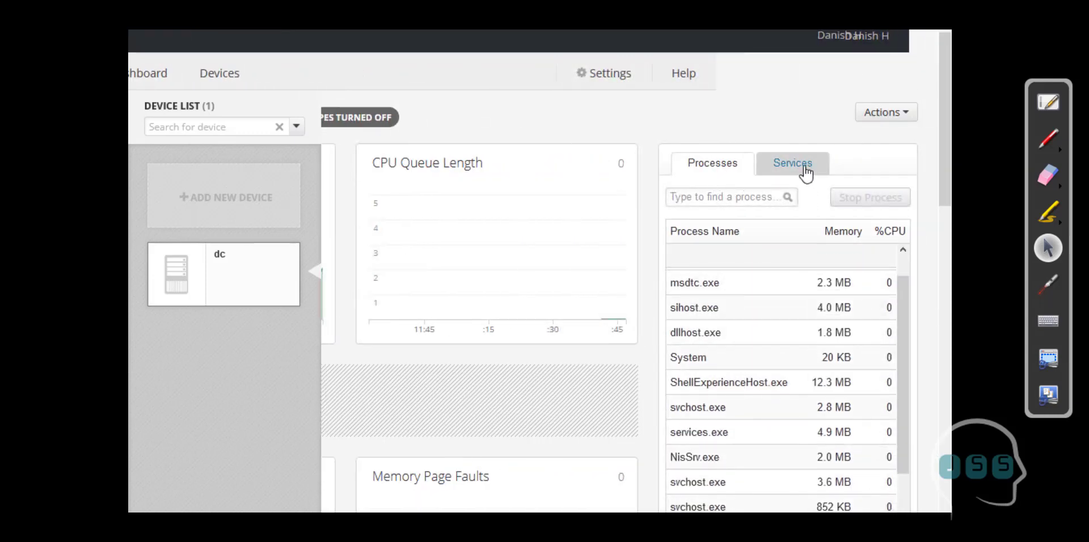
Review dc's device monitors for offline, CPU, disk, application, network and memory alerts, and close the monitor configuration.
{"action": "left_click", "coordinate": [869, 114]}
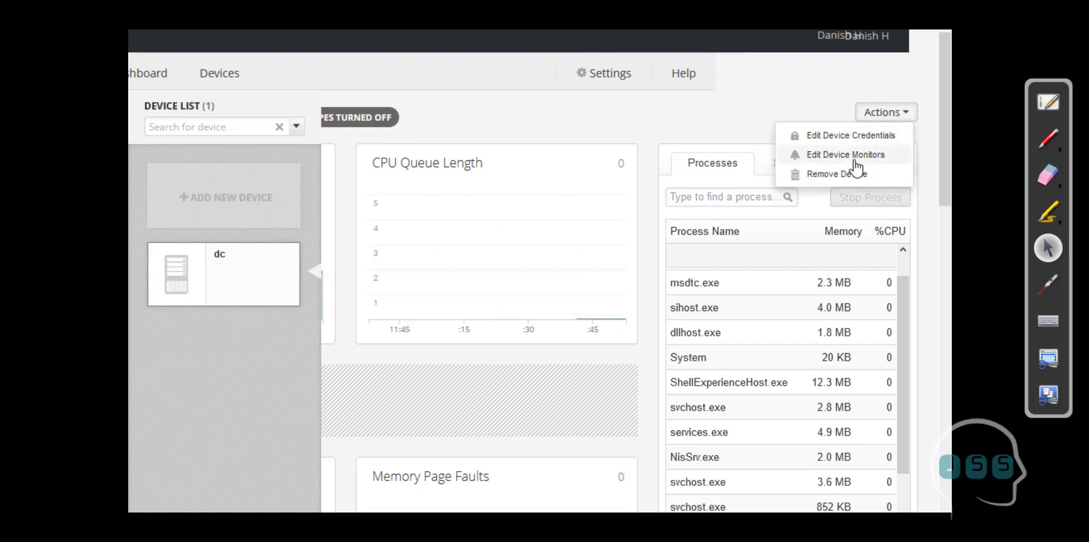
{"action": "left_click", "coordinate": [814, 156]}
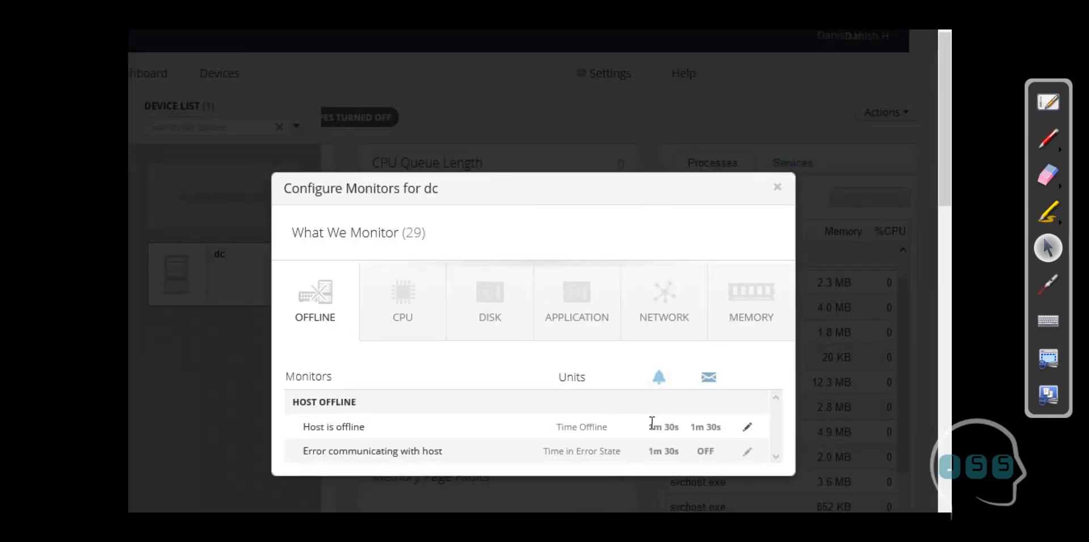
{"action": "left_click", "coordinate": [420, 316]}
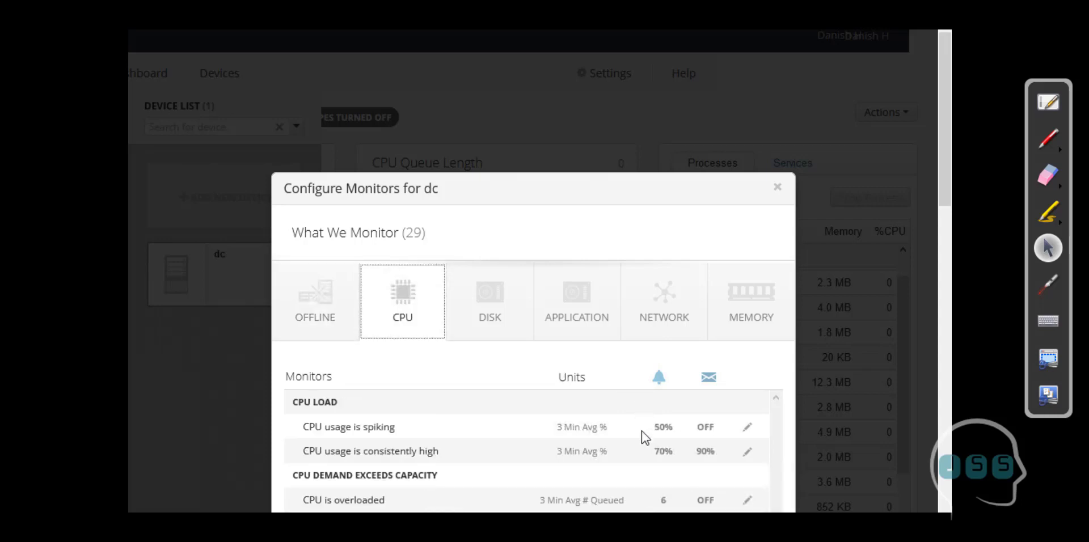
{"action": "scroll", "coordinate": [641, 431], "scroll_direction": "down", "scroll_amount": 2}
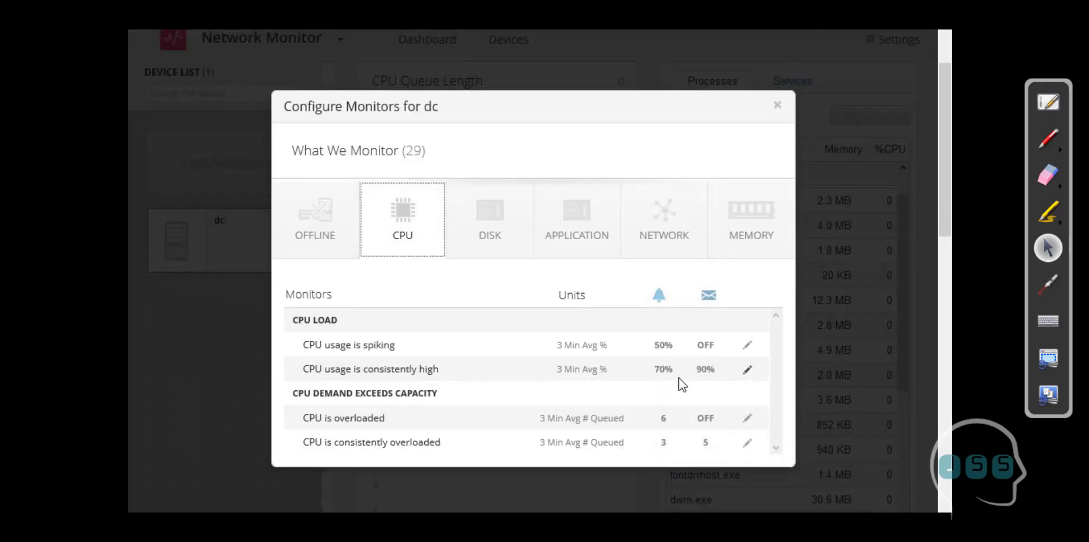
{"action": "left_click", "coordinate": [487, 233]}
{"action": "left_click", "coordinate": [550, 234]}
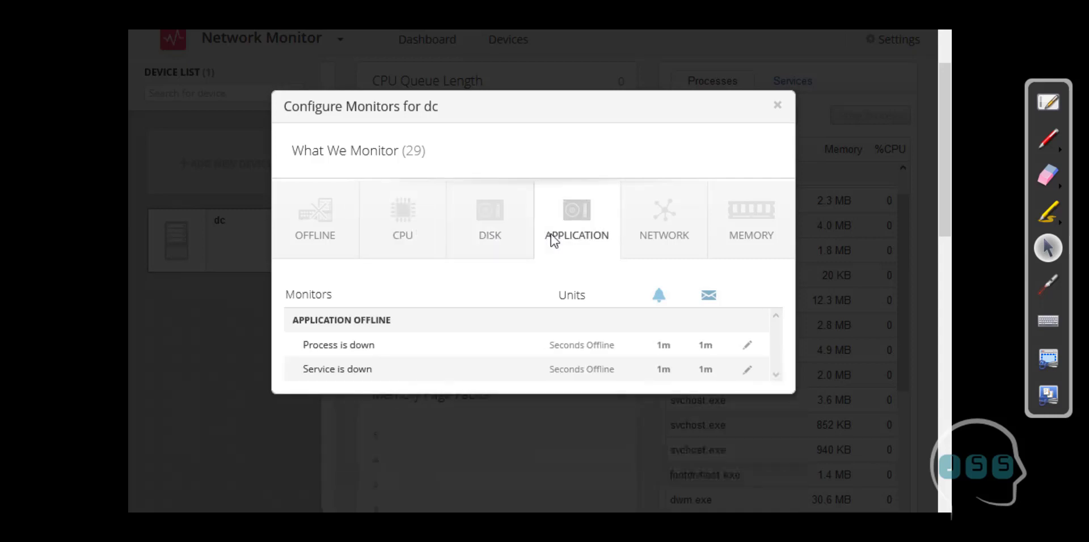
{"action": "left_click", "coordinate": [651, 233]}
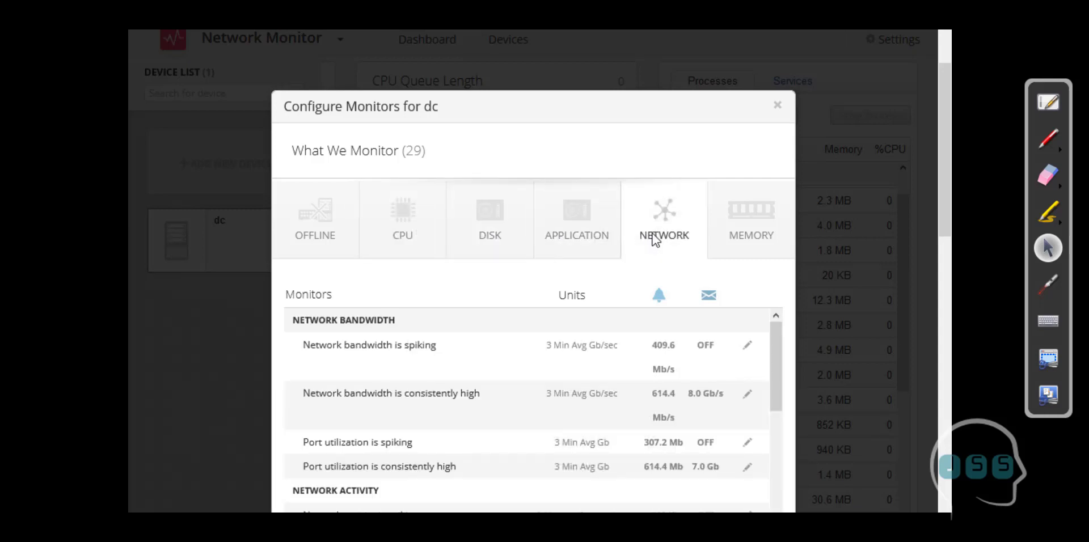
{"action": "left_click", "coordinate": [734, 236]}
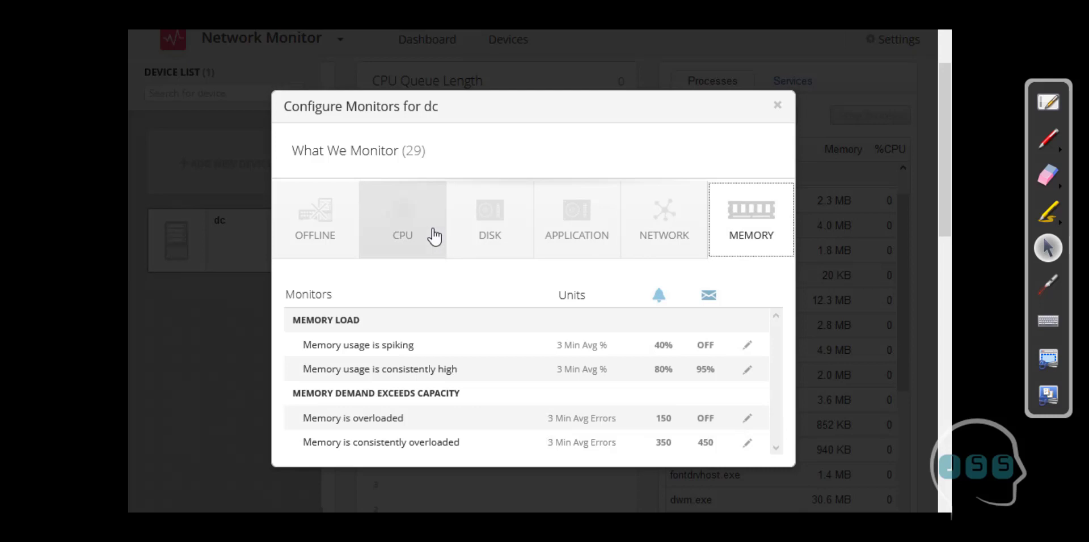
{"action": "left_click", "coordinate": [777, 106]}
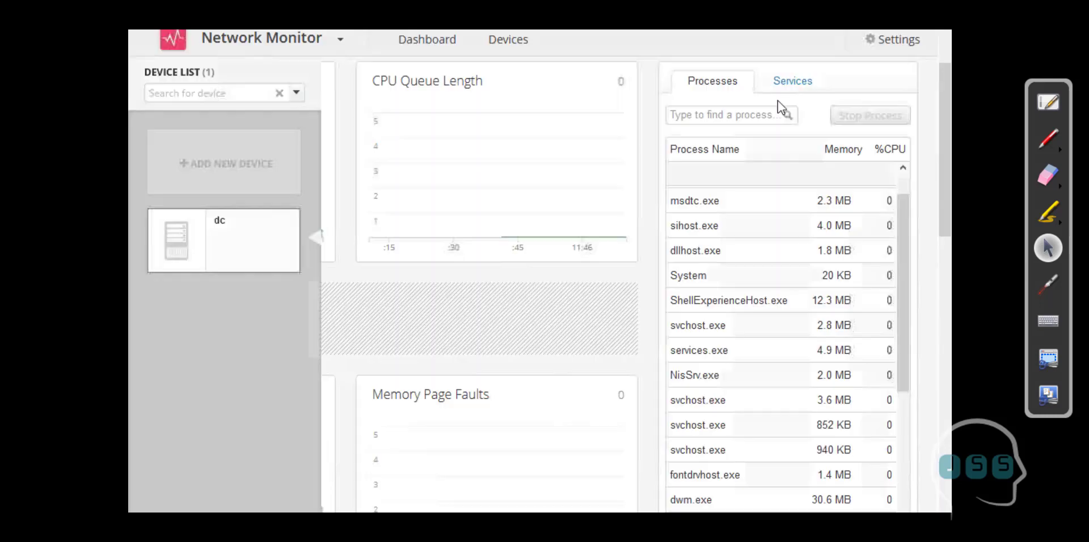
Return to the Spiceworks Inventory download page and bring up the For Tech Vendors overview.
{"action": "left_click", "coordinate": [204, 235]}
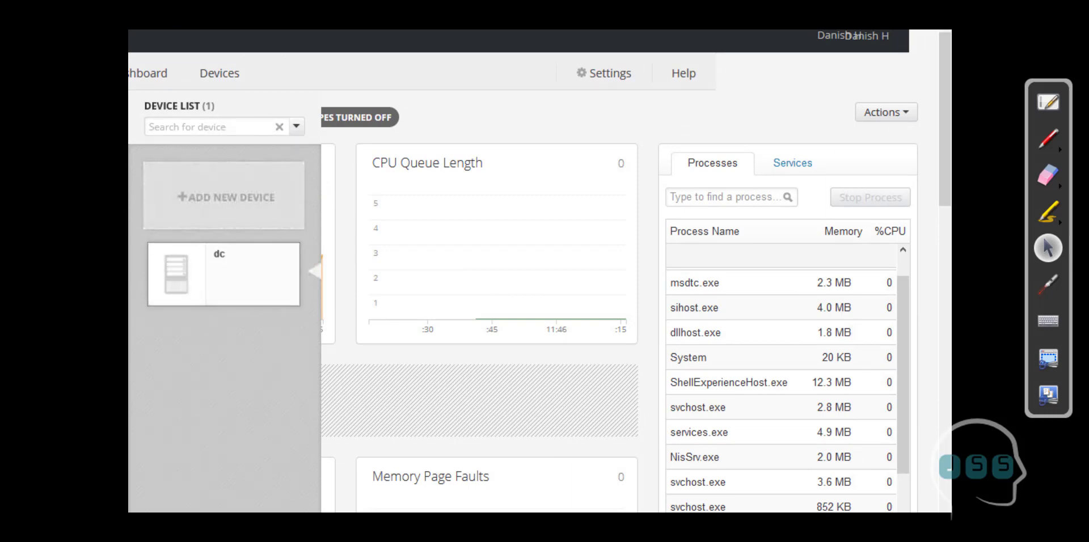
{"action": "left_click", "coordinate": [359, 118]}
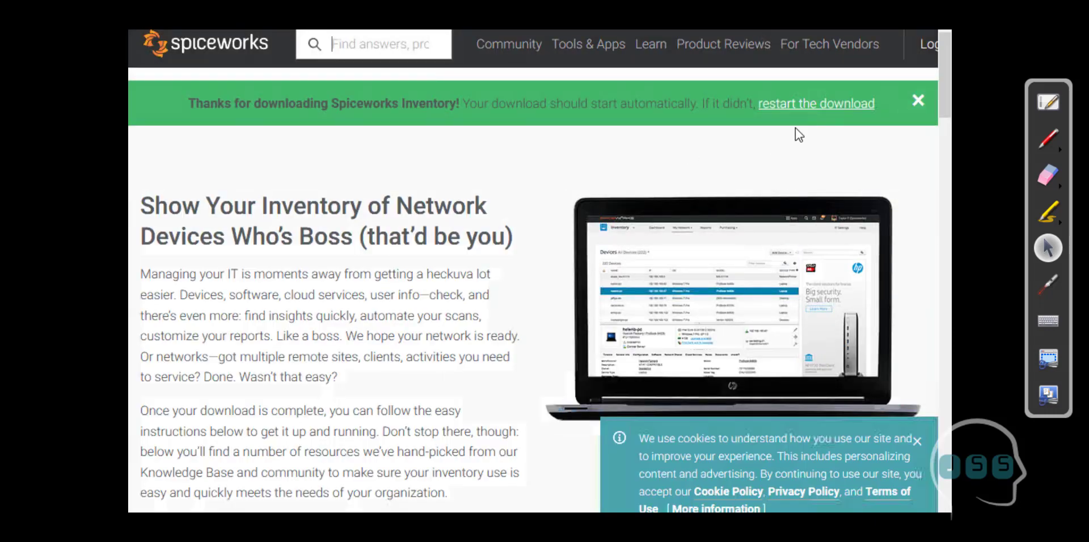
{"action": "mouse_move", "coordinate": [830, 43]}
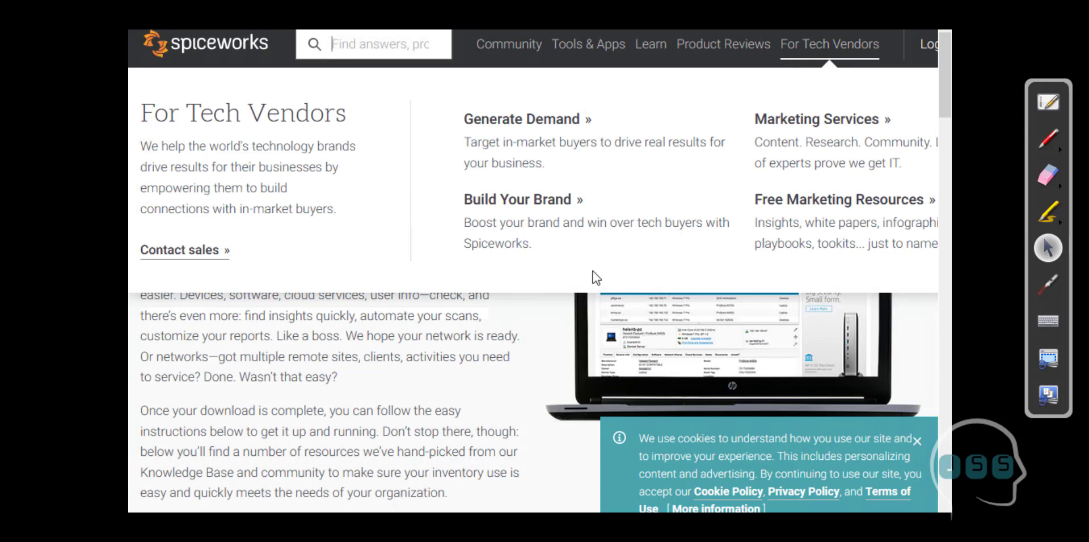